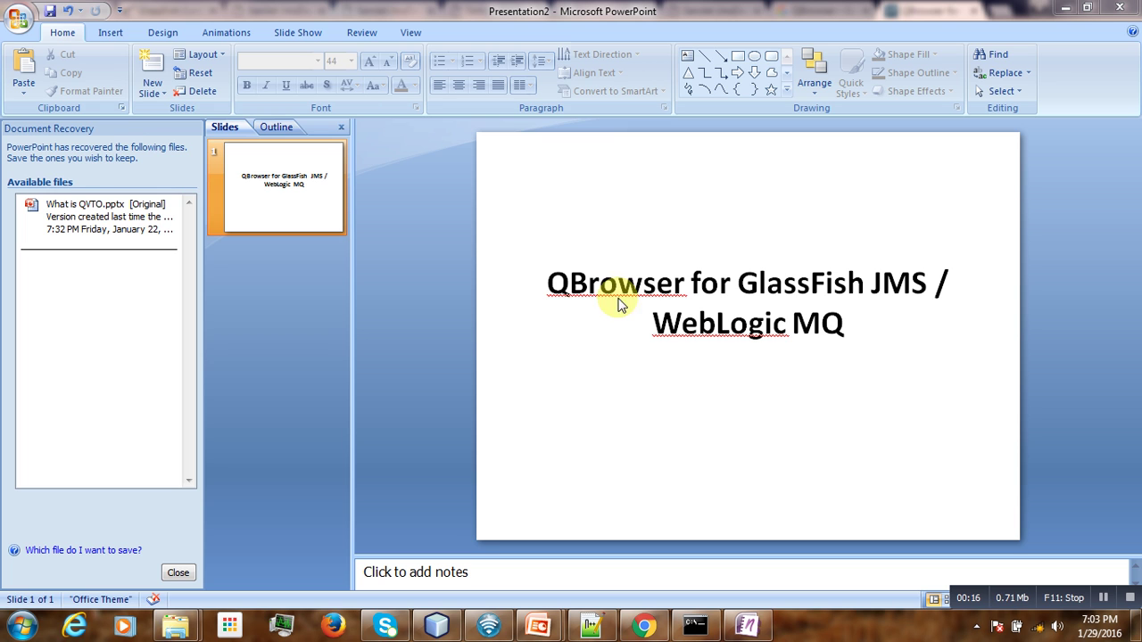
# Step: Inspect the JmsDemoRead and JmsDemoPost servlets in NetBeans' MDBPost project
pyautogui.doubleClick(612, 284)
pyautogui.click(631, 368)
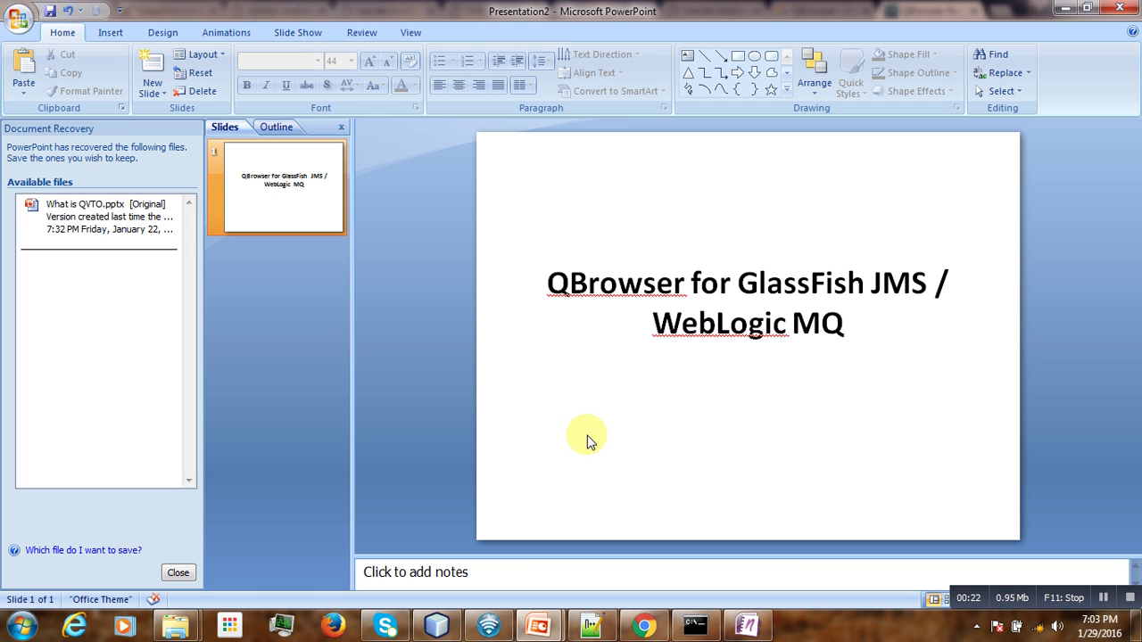
pyautogui.moveTo(436, 627)
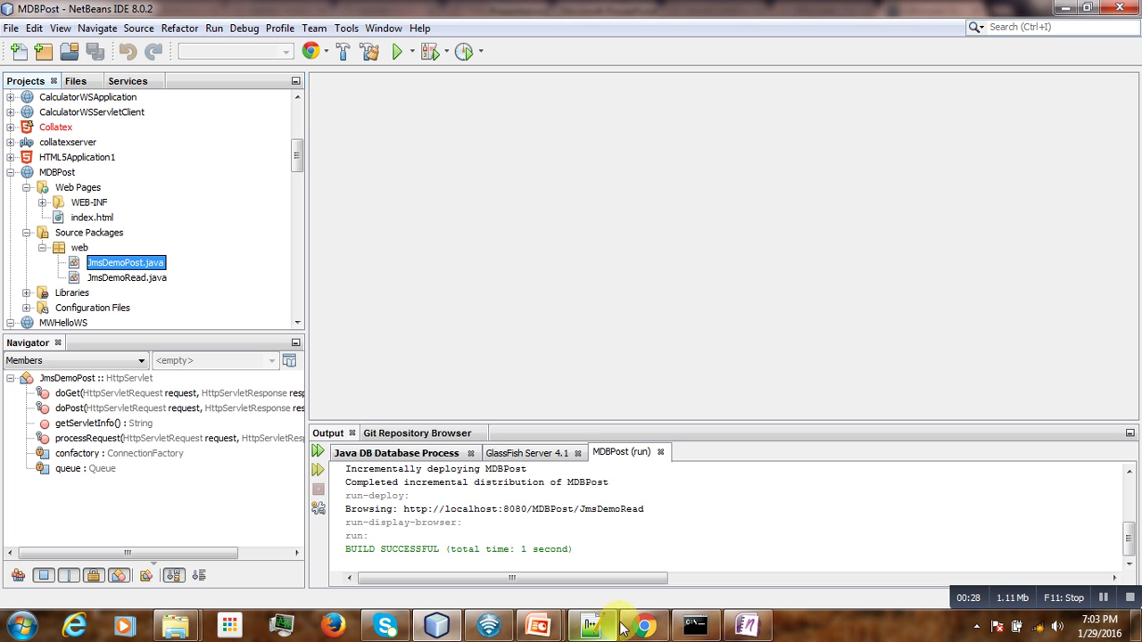
pyautogui.click(642, 627)
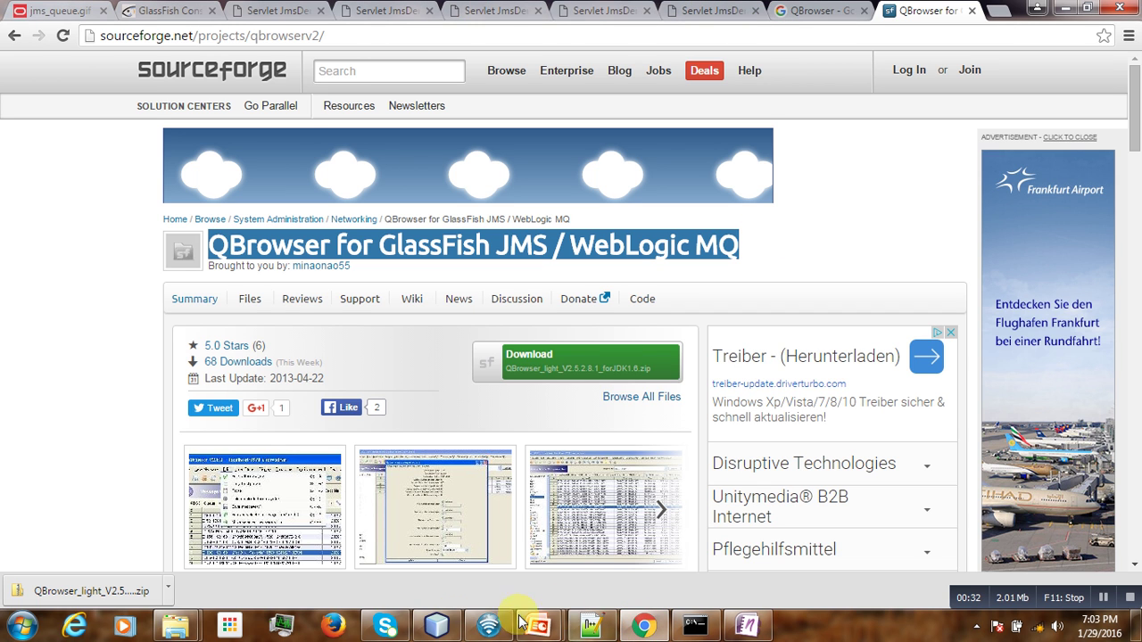
pyautogui.click(437, 626)
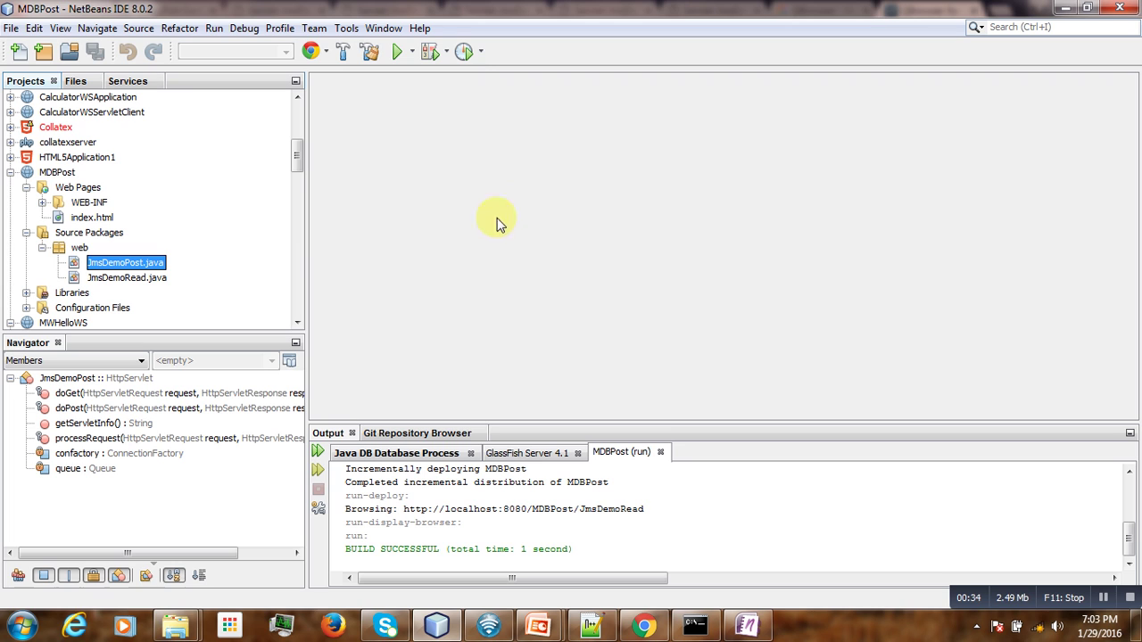
pyautogui.click(131, 279)
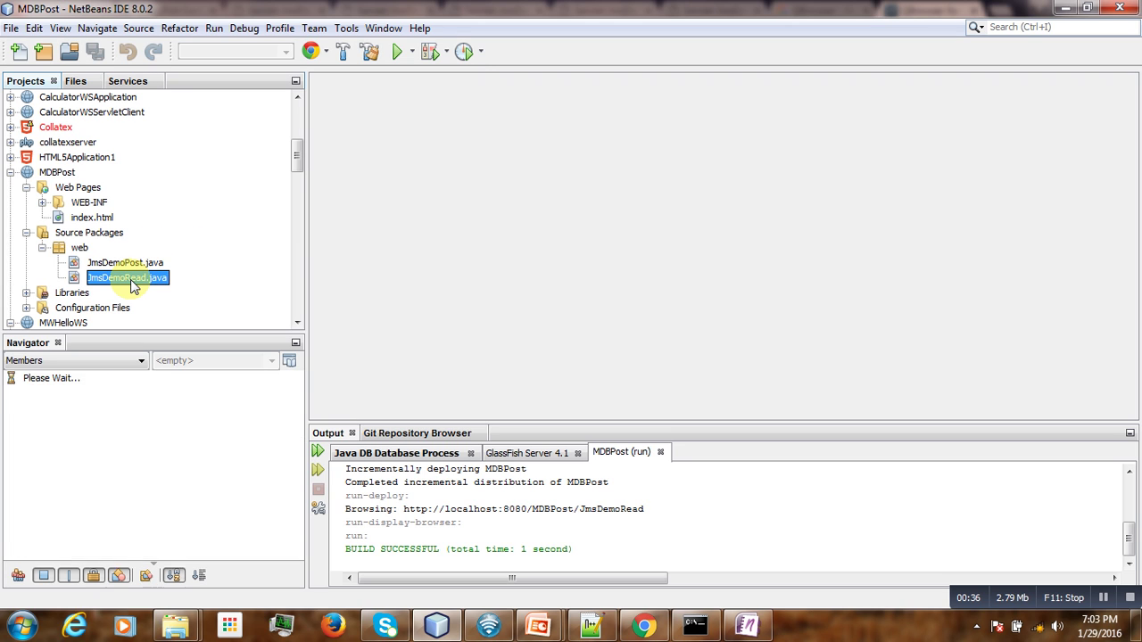
pyautogui.click(124, 264)
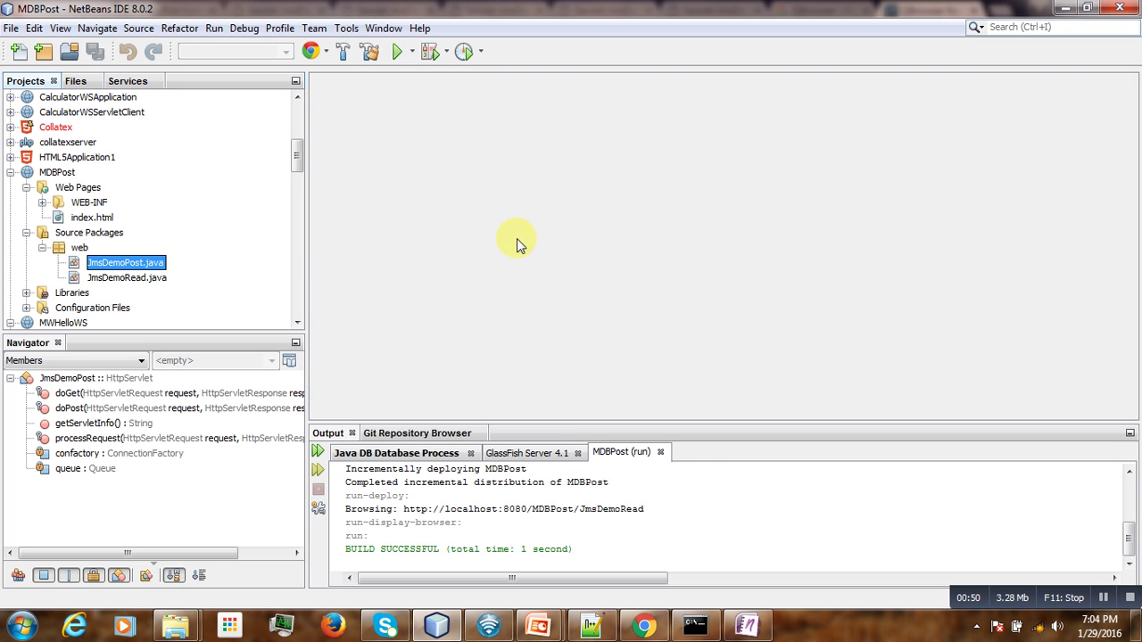
# Step: View the Admin Server's mq.sys.dmq JMS physical destination statistics in GlassFish, all counts zero
pyautogui.click(649, 625)
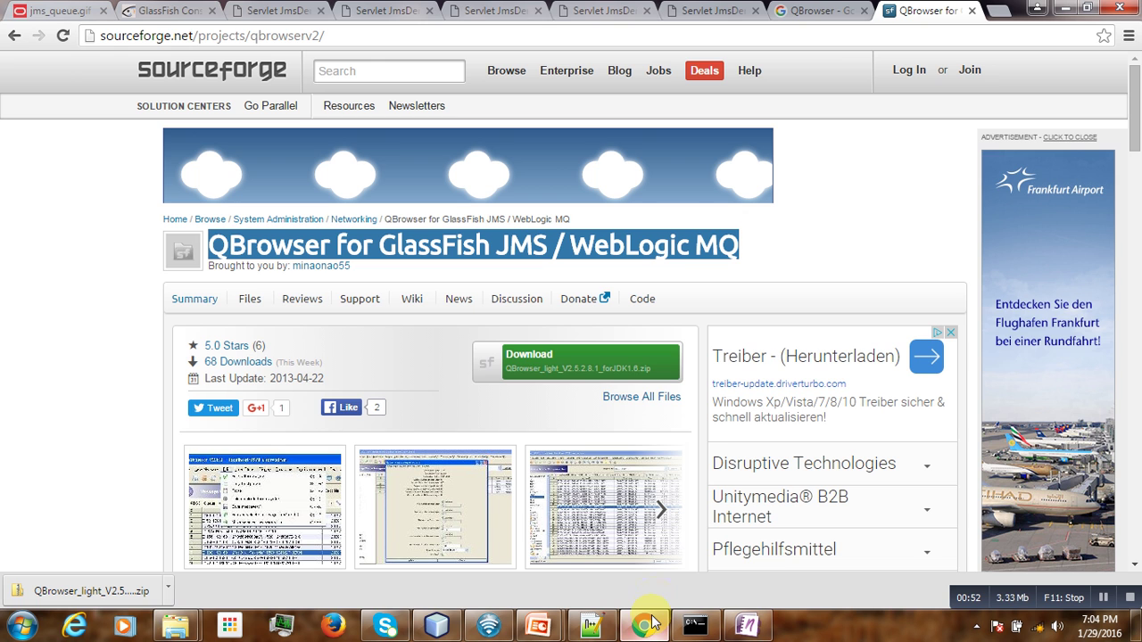
pyautogui.click(165, 10)
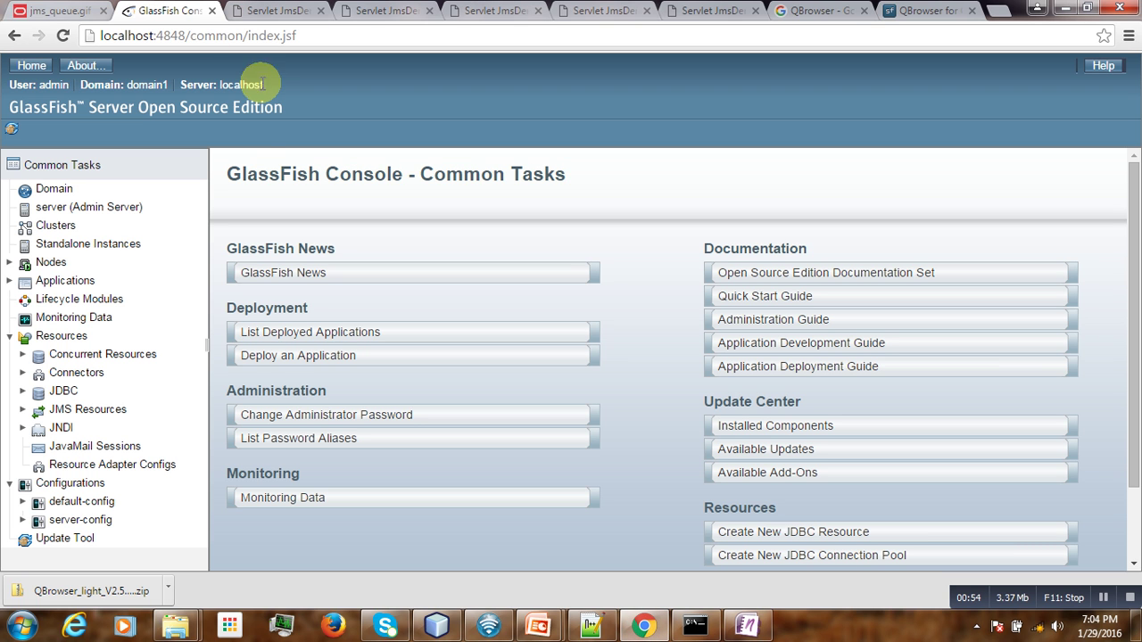
pyautogui.click(98, 209)
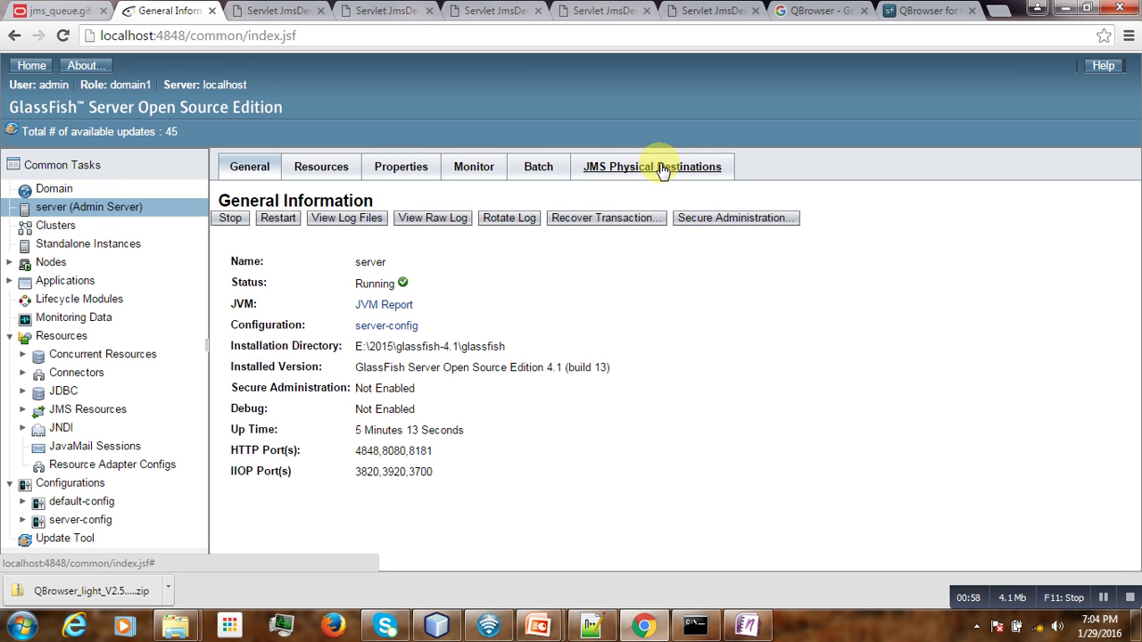
pyautogui.click(689, 175)
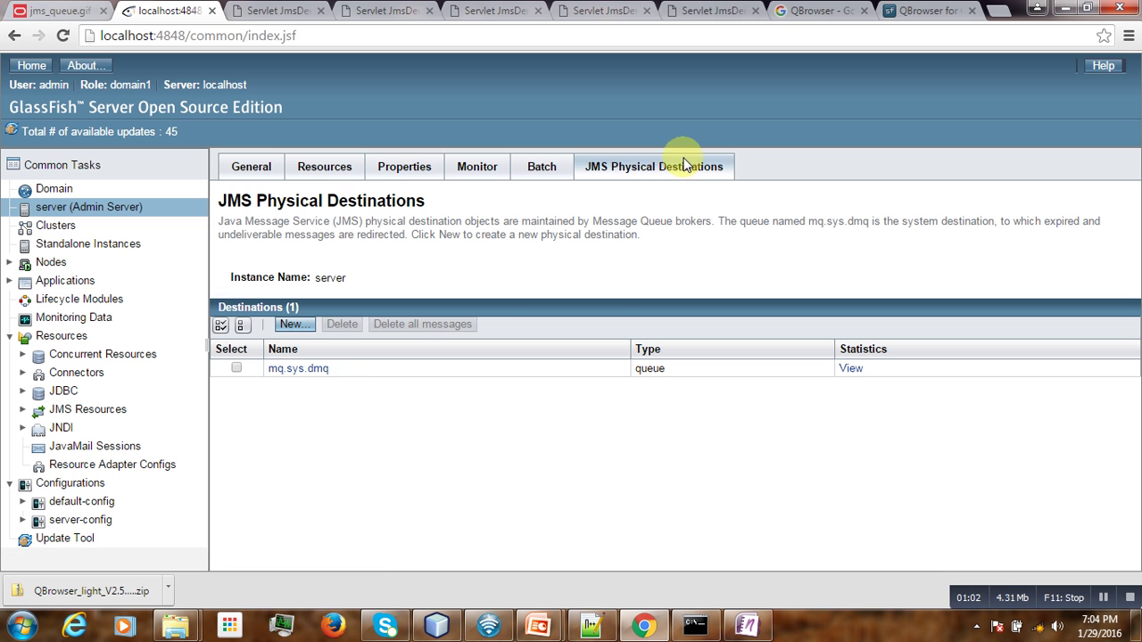
pyautogui.click(852, 368)
pyautogui.scroll(-5, 580, 348)
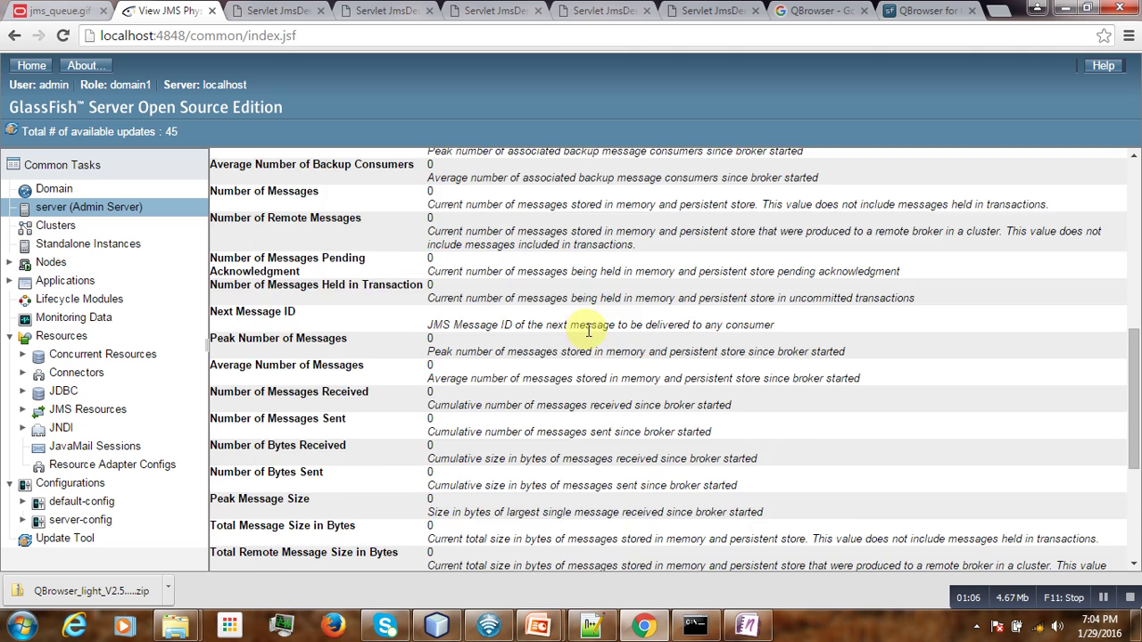
pyautogui.scroll(-3, 580, 343)
pyautogui.scroll(10, 588, 332)
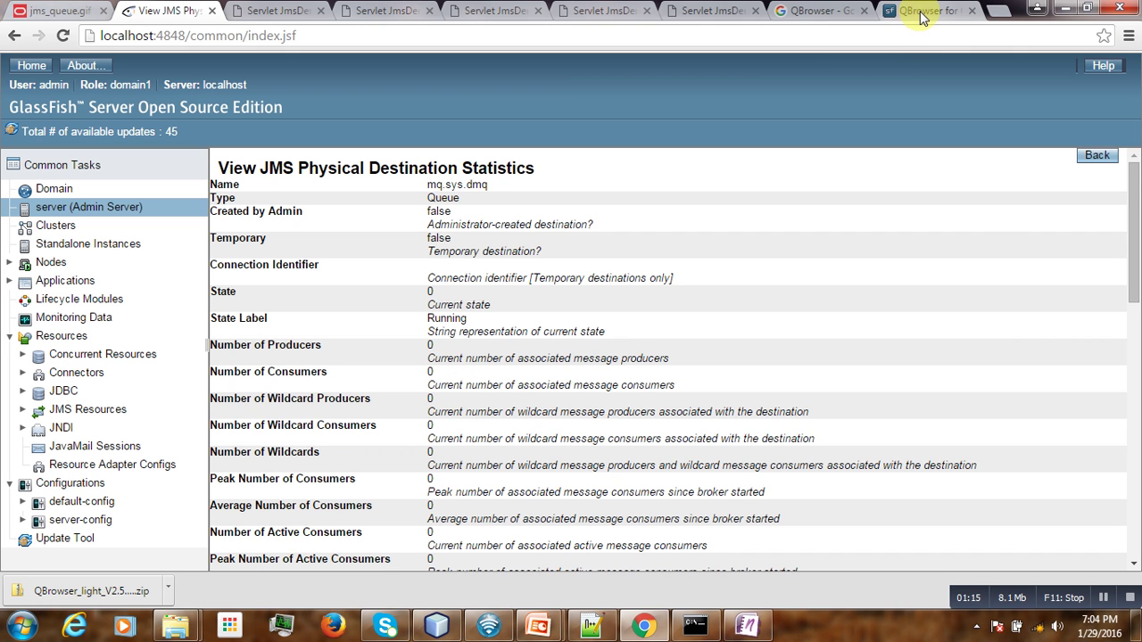
pyautogui.click(922, 12)
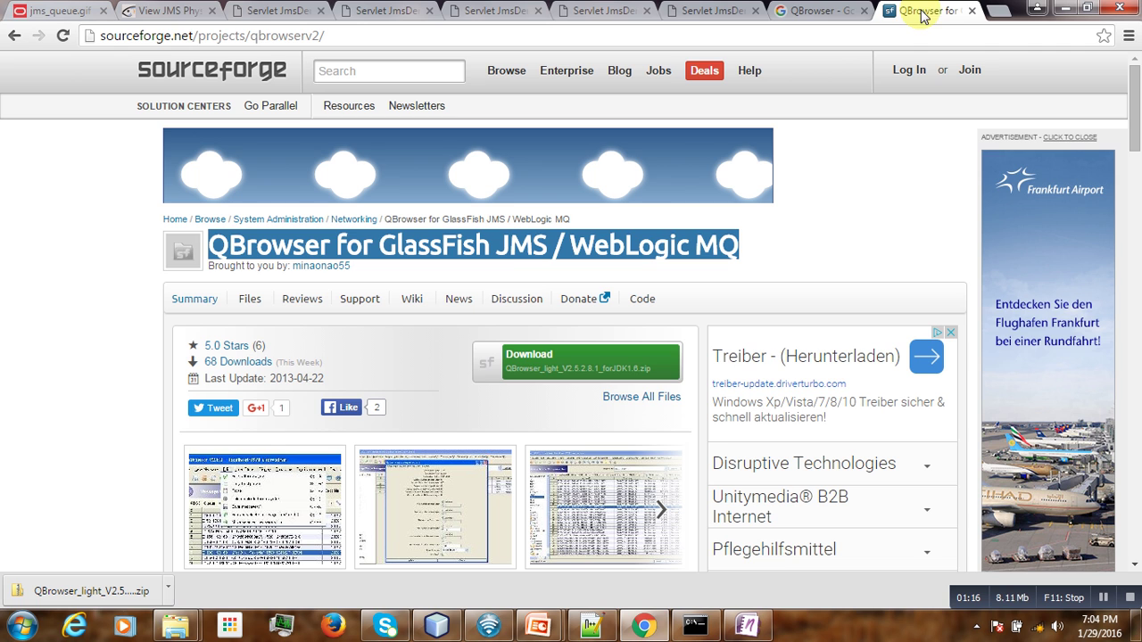
# Step: Download QBrowser_light_V2.5.2.8.1_forJDK1.6.zip from the QBrowser SourceForge files list
pyautogui.click(823, 13)
pyautogui.click(310, 79)
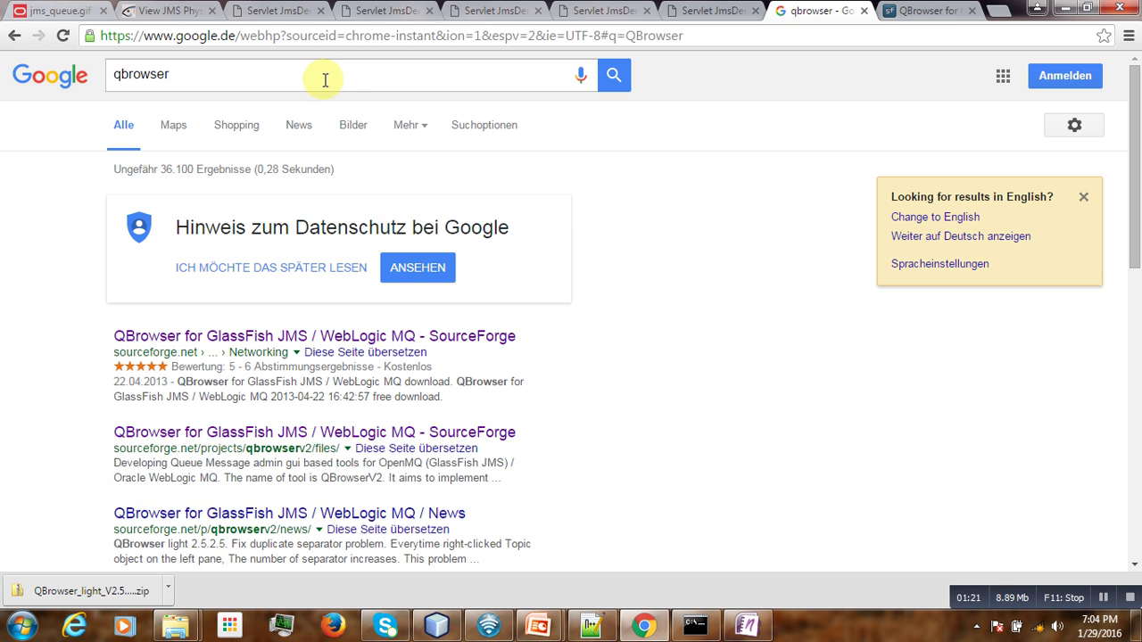
pyautogui.click(279, 441)
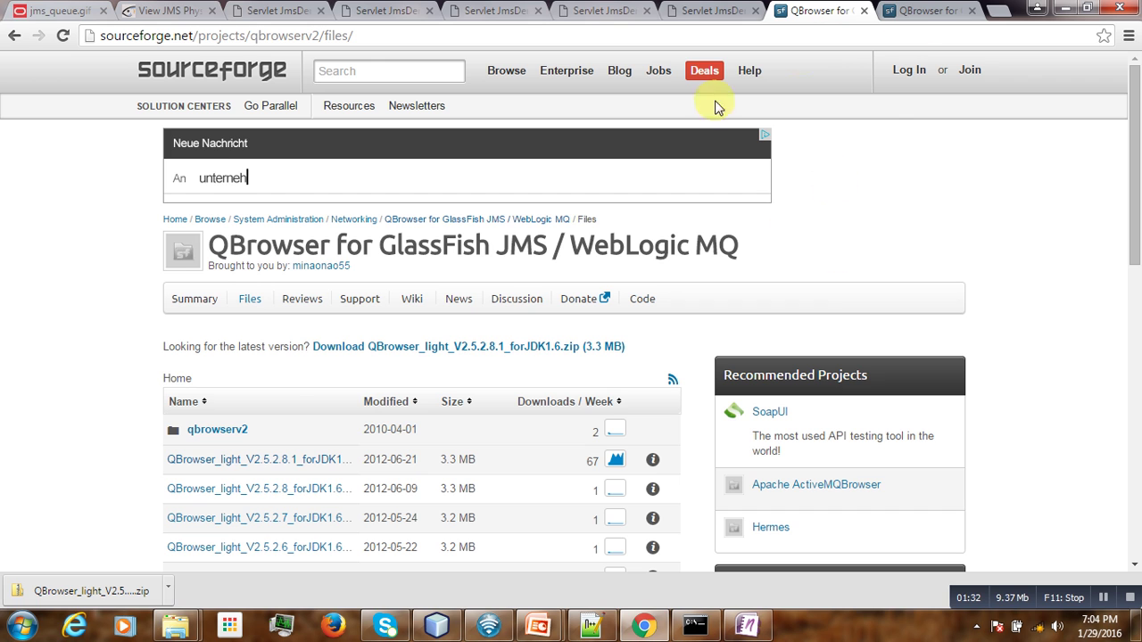
pyautogui.click(357, 459)
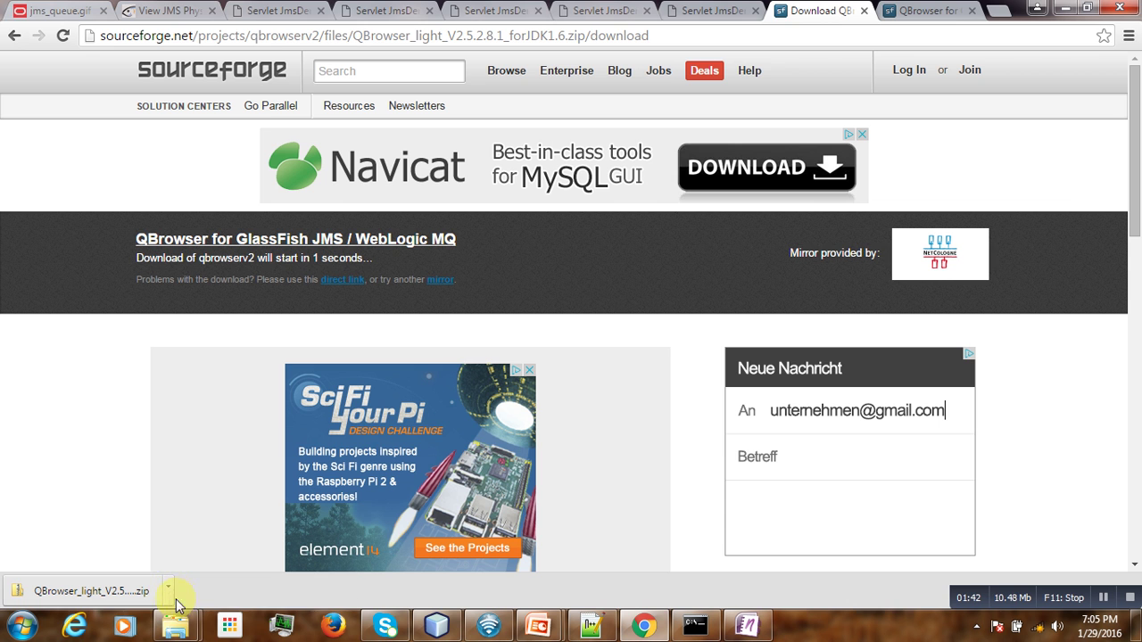
# Step: Copy the downloaded QBrowser_light zip from the Downloads folder
pyautogui.moveTo(176, 625)
pyautogui.click(154, 574)
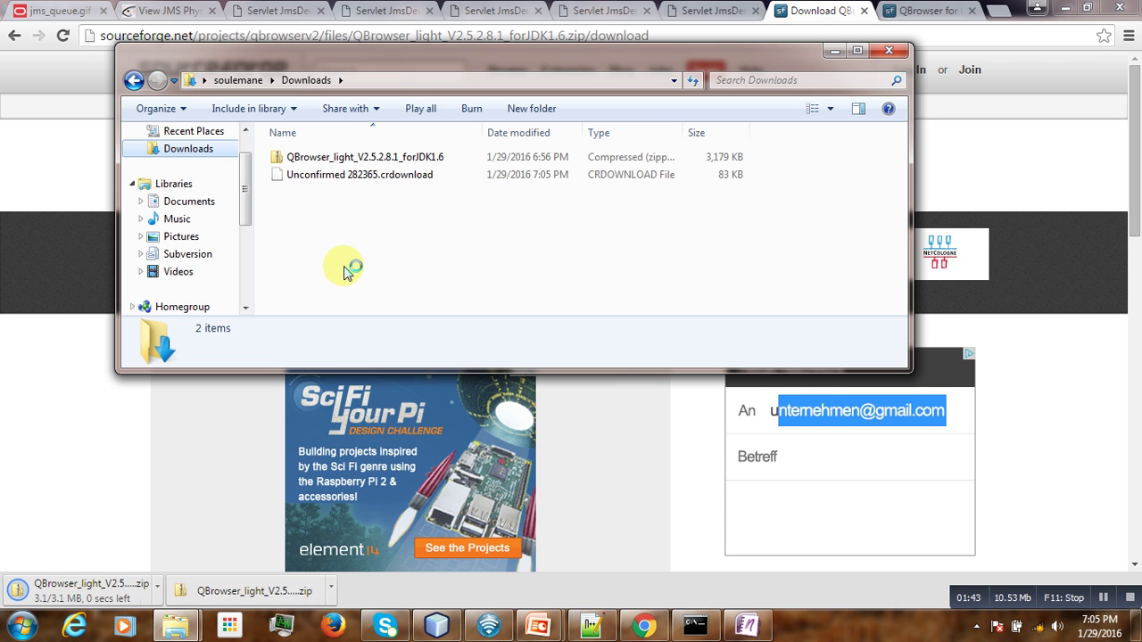
pyautogui.click(331, 162)
pyautogui.rightClick(330, 162)
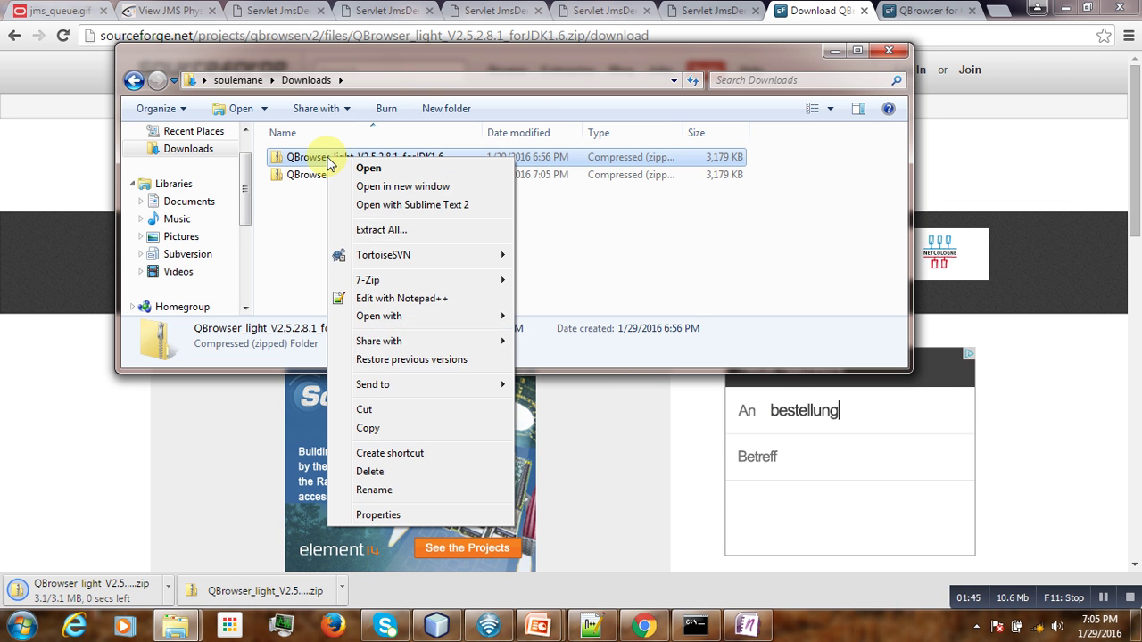
pyautogui.click(404, 437)
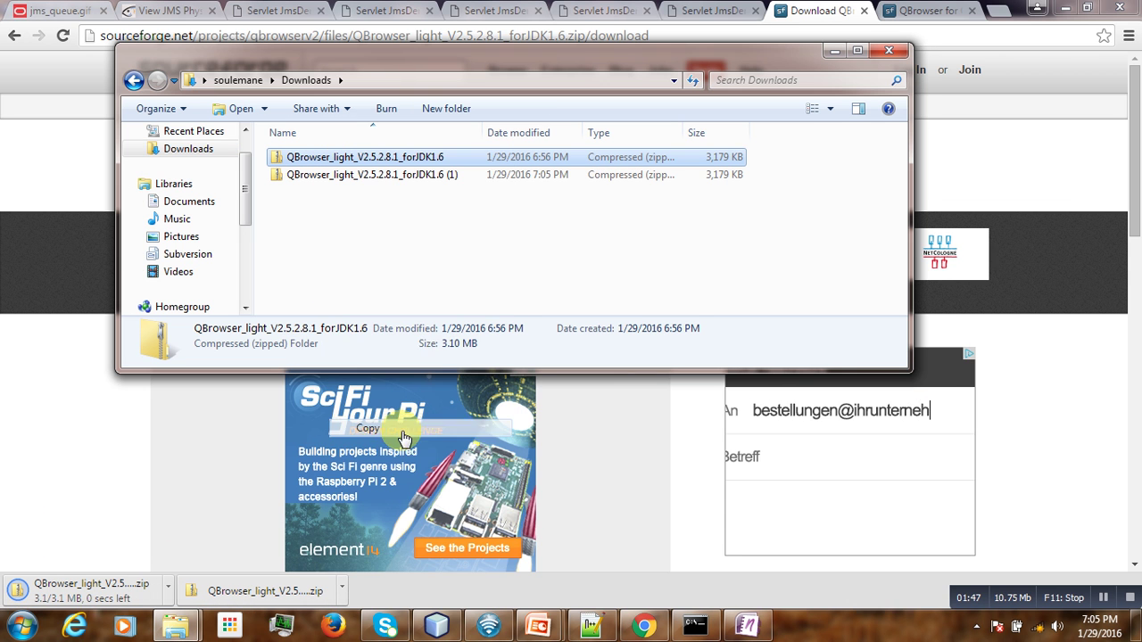
pyautogui.click(446, 266)
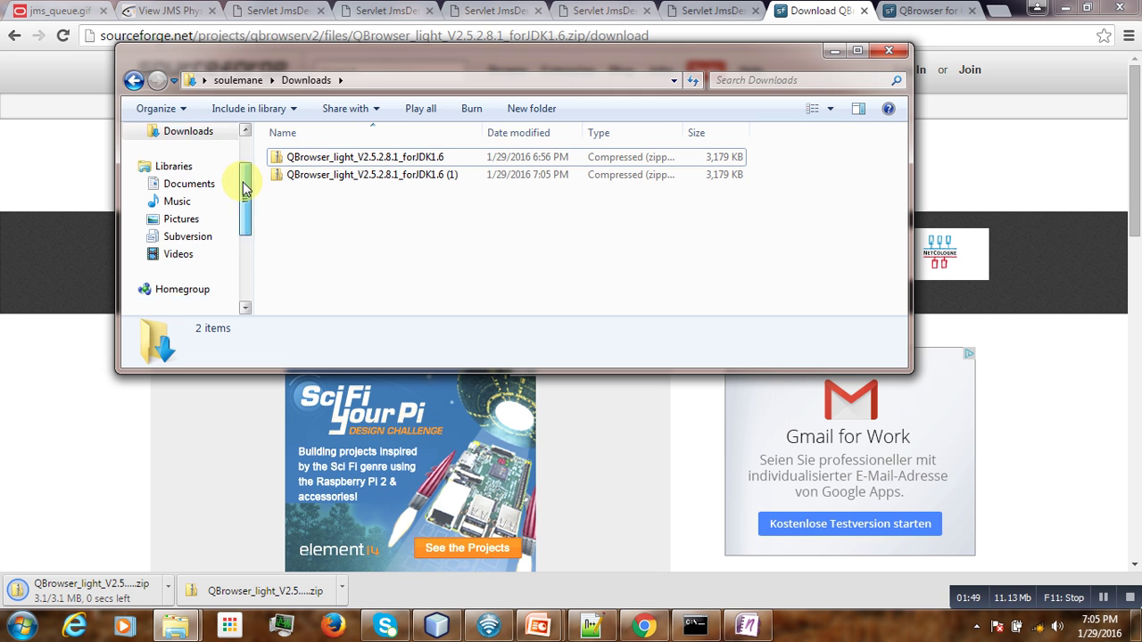
pyautogui.moveTo(246, 182); pyautogui.dragTo(244, 235)
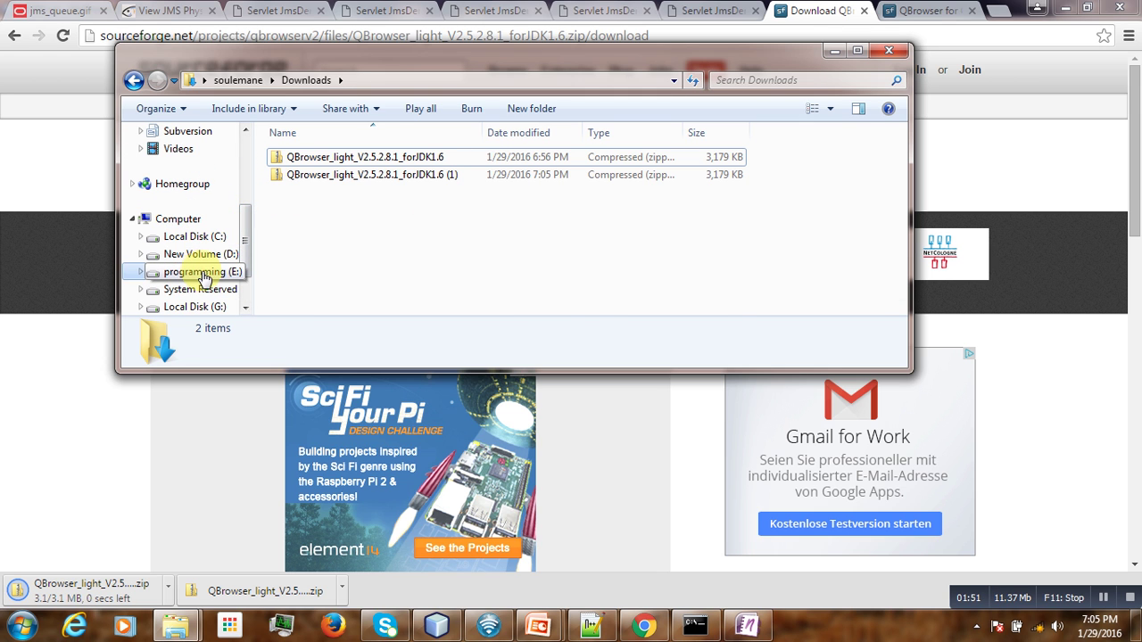
# Step: Paste the QBrowser zip into E:\2015\glassfish-4.1
pyautogui.click(197, 274)
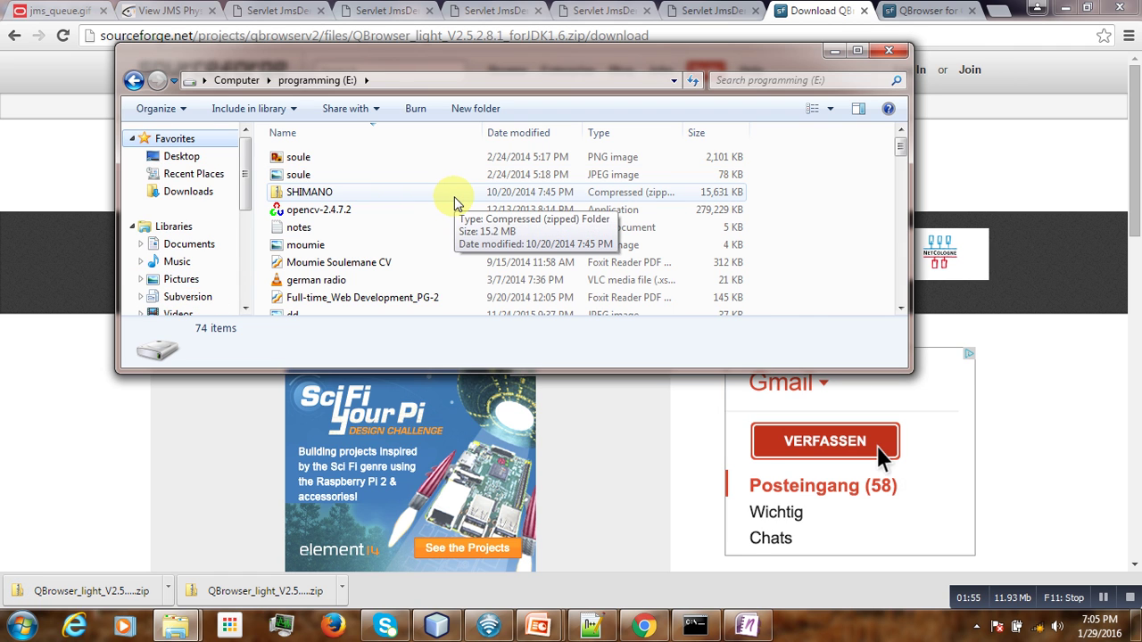
pyautogui.click(426, 180)
pyautogui.press('2')
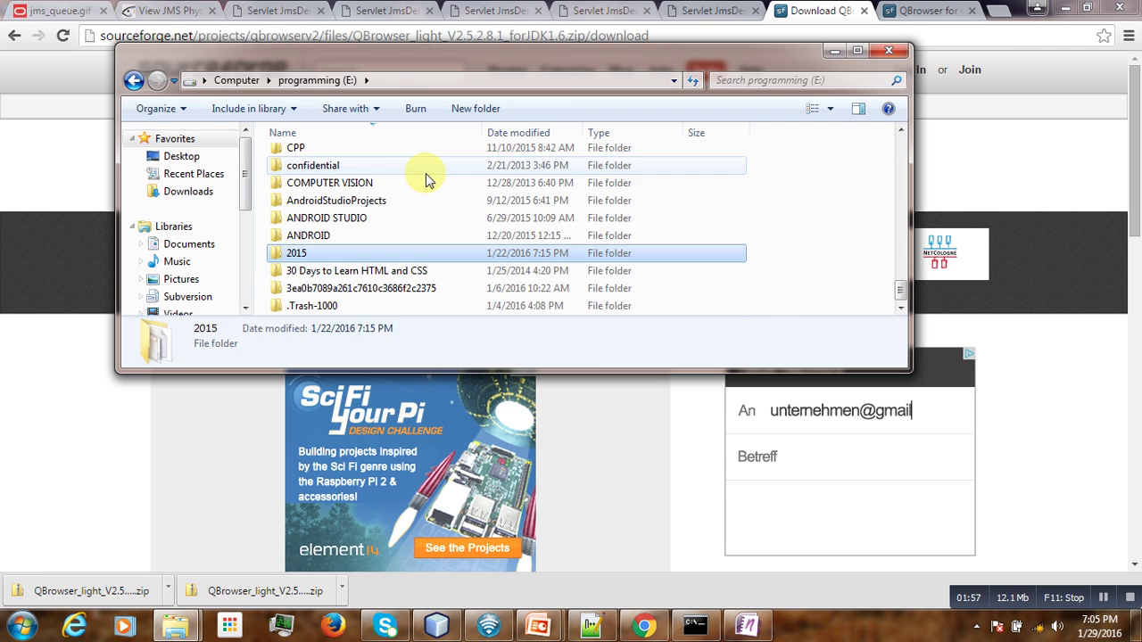
pyautogui.doubleClick(298, 253)
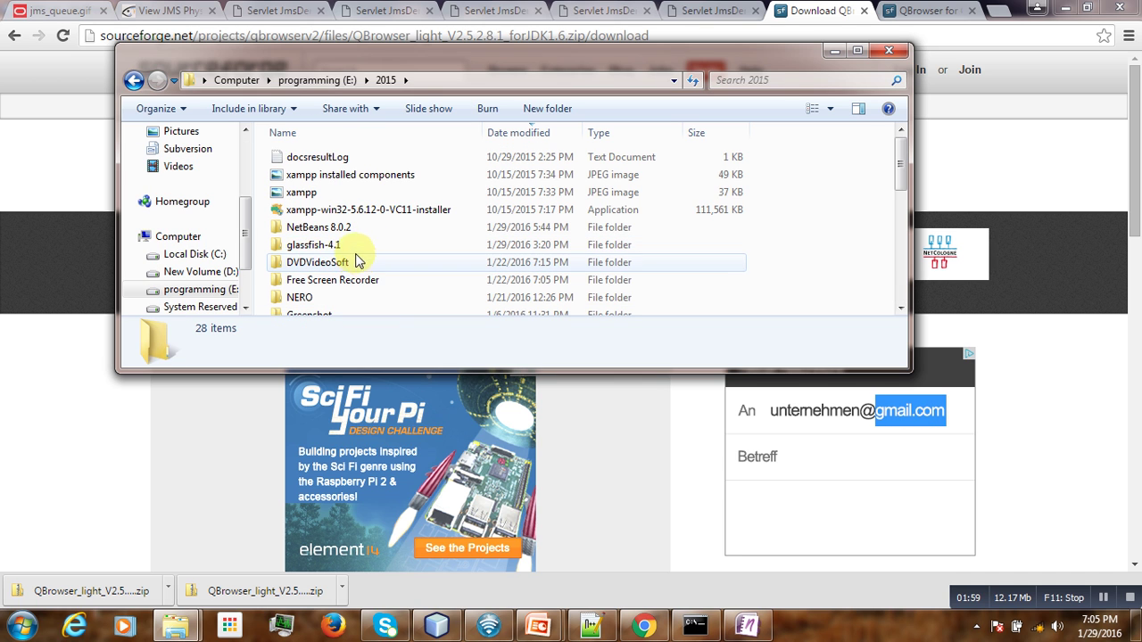
pyautogui.doubleClick(347, 244)
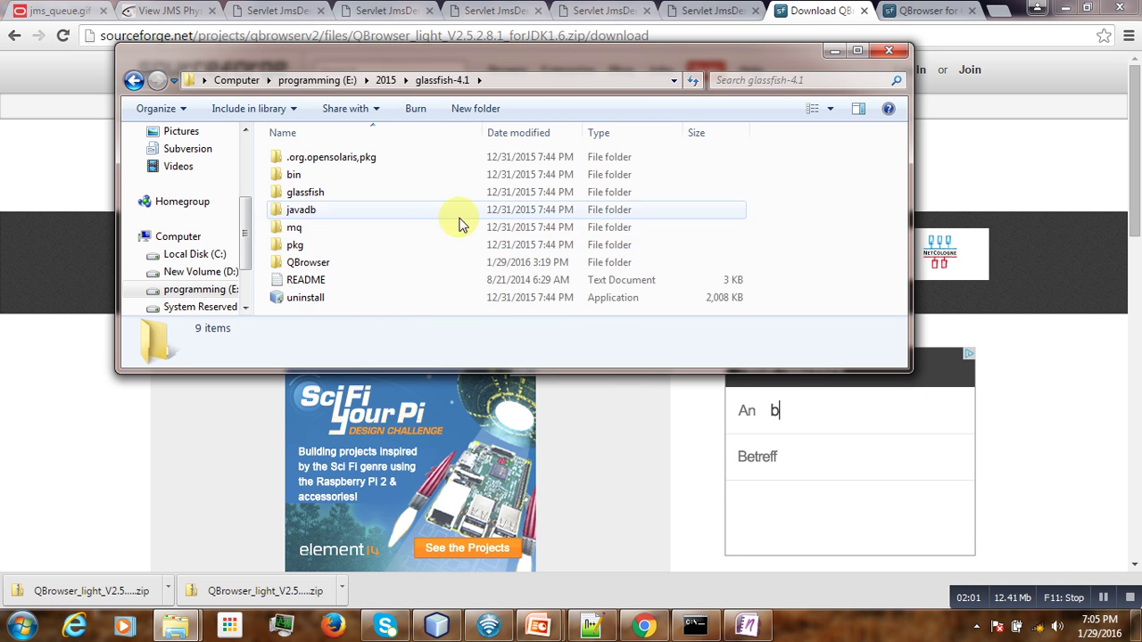
pyautogui.rightClick(807, 174)
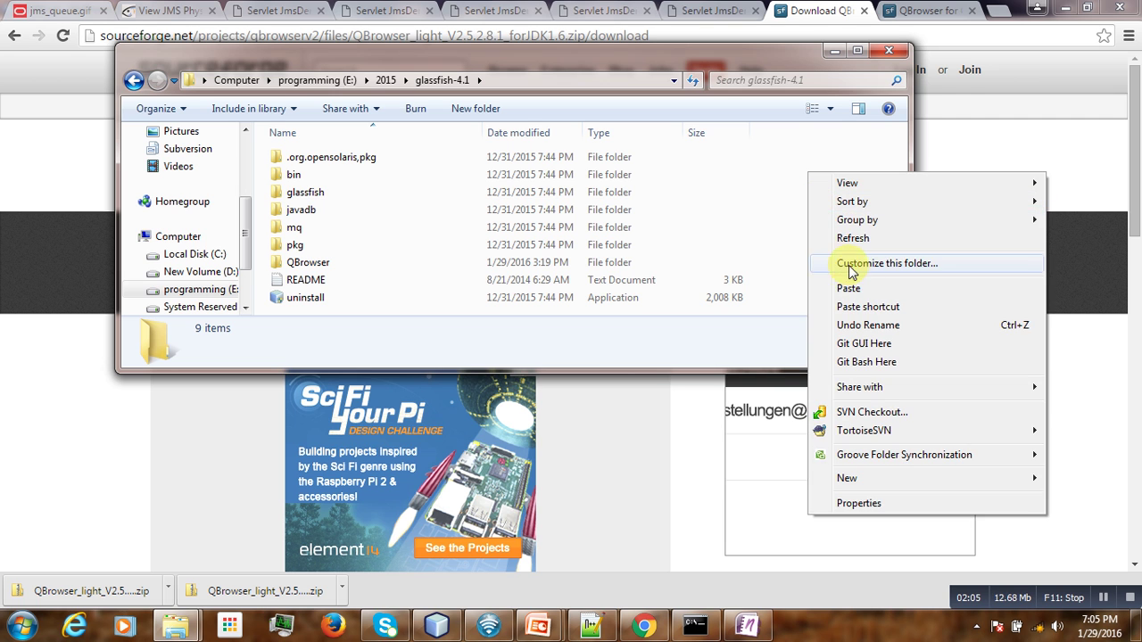
pyautogui.click(848, 286)
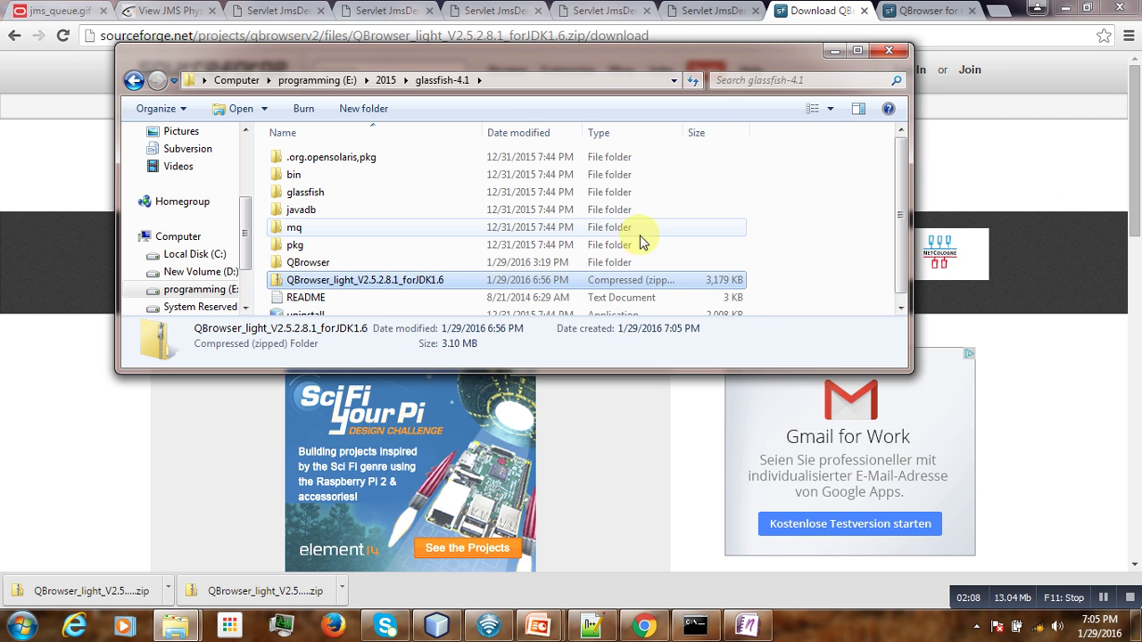
# Step: Extract the QBrowser zip into its own folder inside glassfish-4.1
pyautogui.rightClick(429, 277)
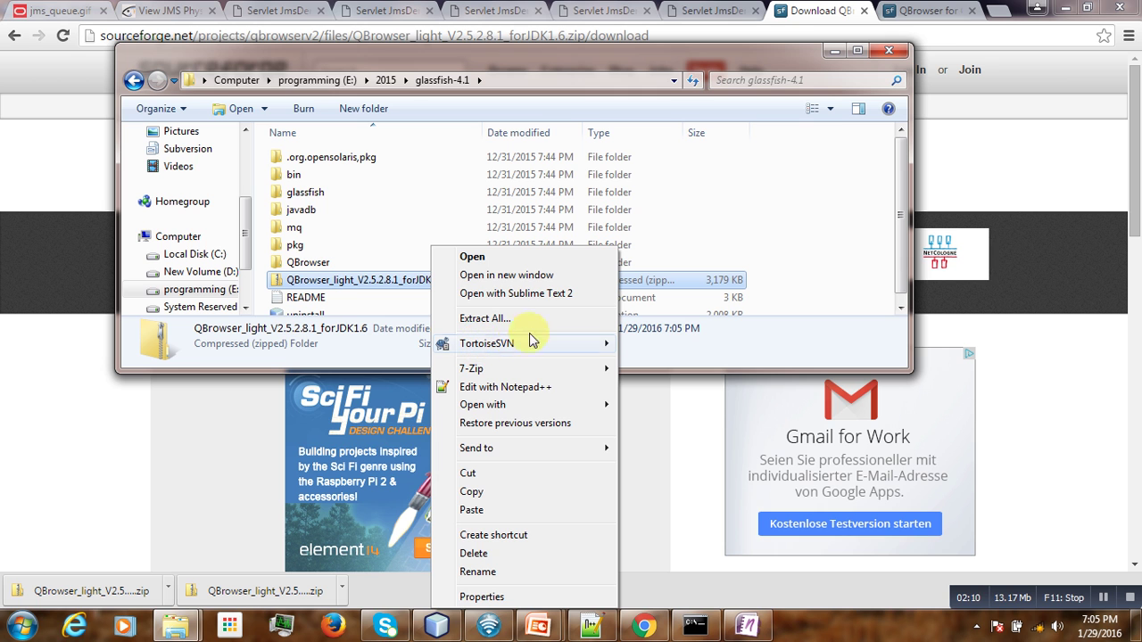
pyautogui.moveTo(471, 368)
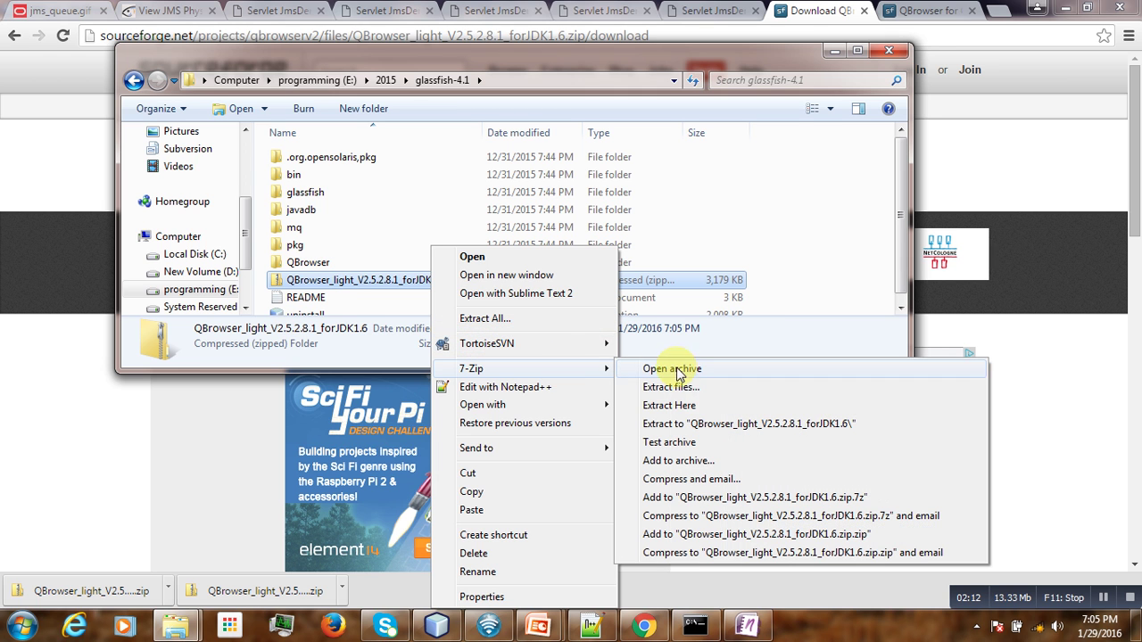
pyautogui.click(695, 406)
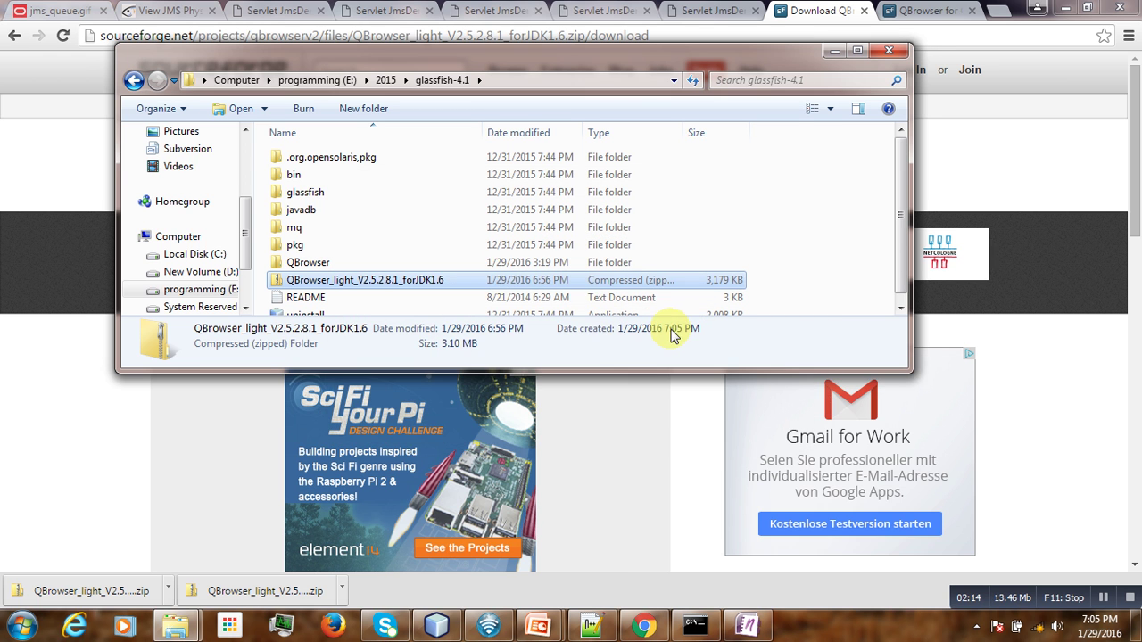
pyautogui.scroll(-1, 734, 253)
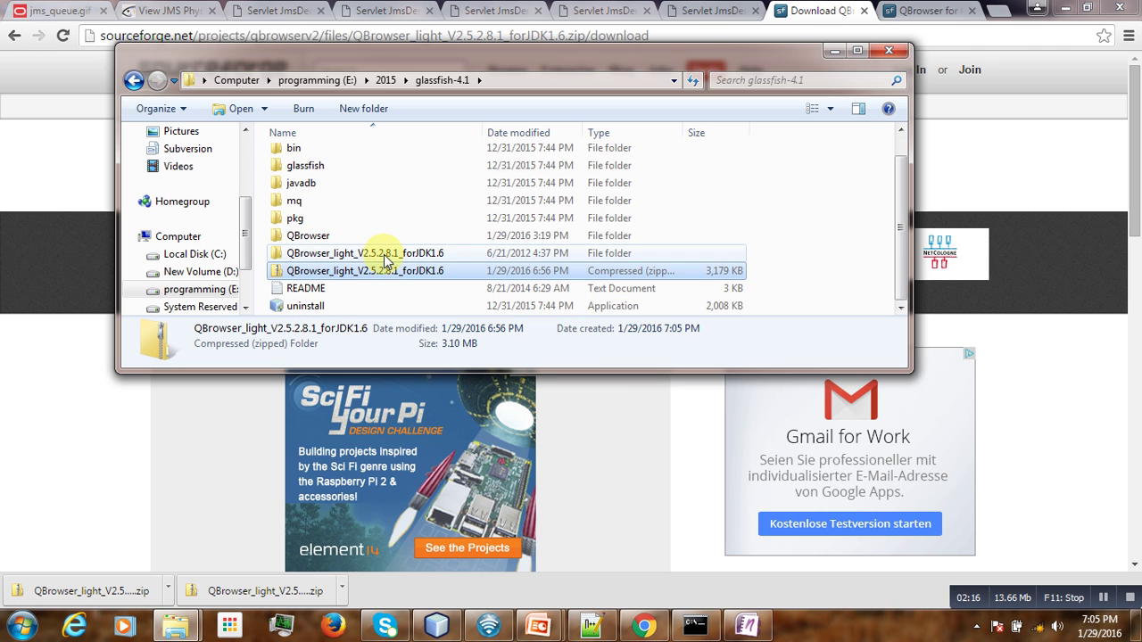
# Step: Open the extracted QBrowser folder and enlarge the window to list its 24 files
pyautogui.click(308, 240)
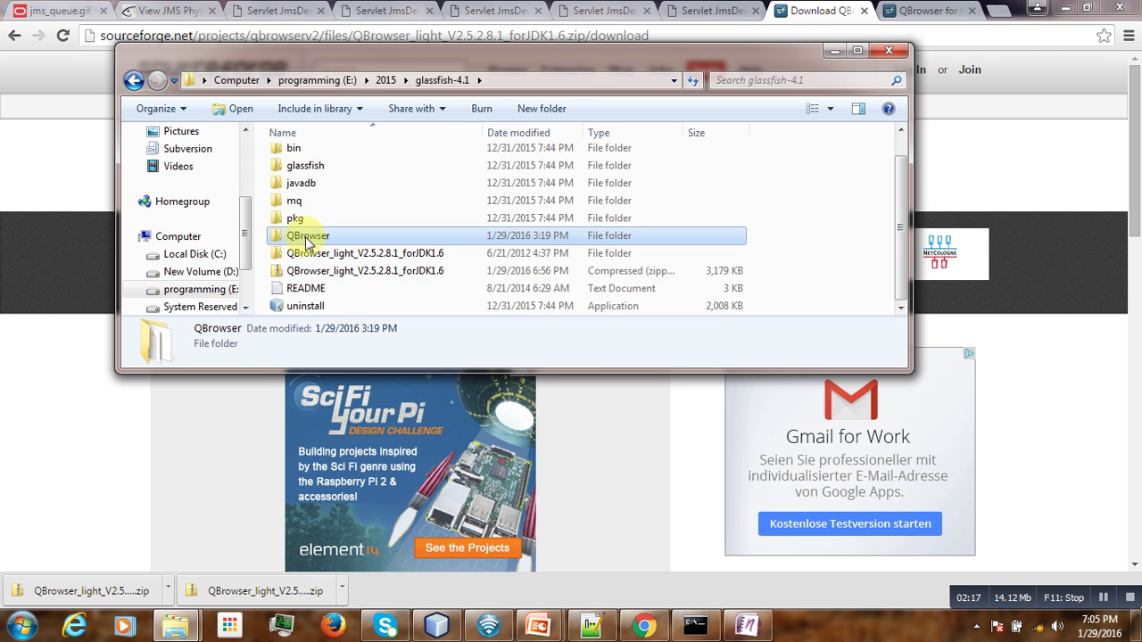
pyautogui.rightClick(343, 254)
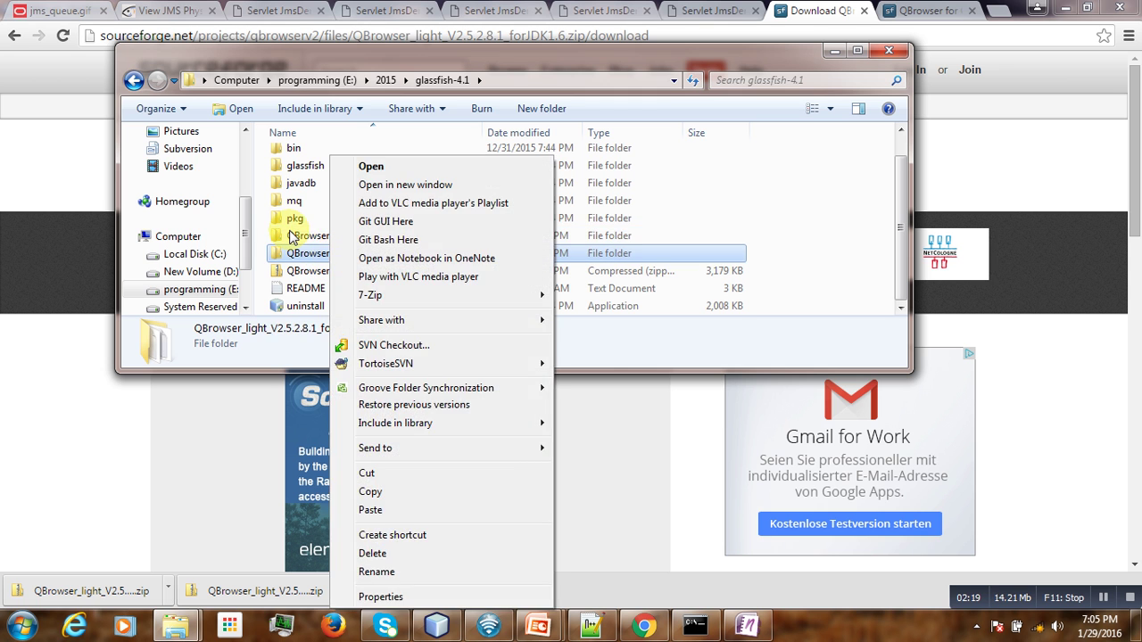
pyautogui.click(290, 236)
pyautogui.doubleClick(290, 236)
pyautogui.scroll(-4, 368, 239)
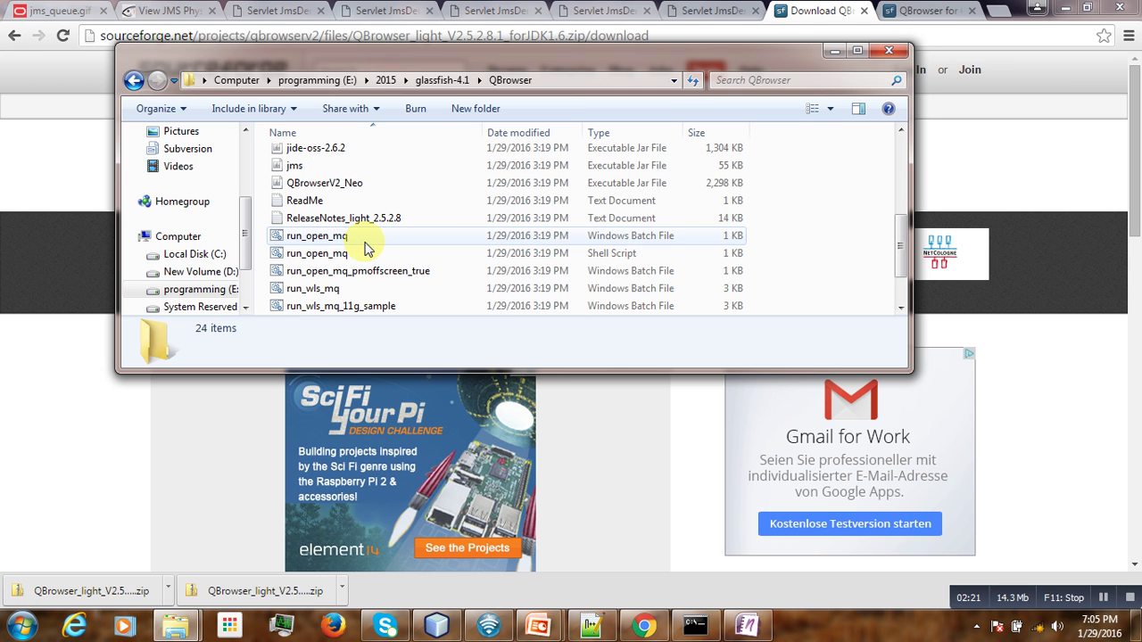
pyautogui.scroll(-1, 366, 245)
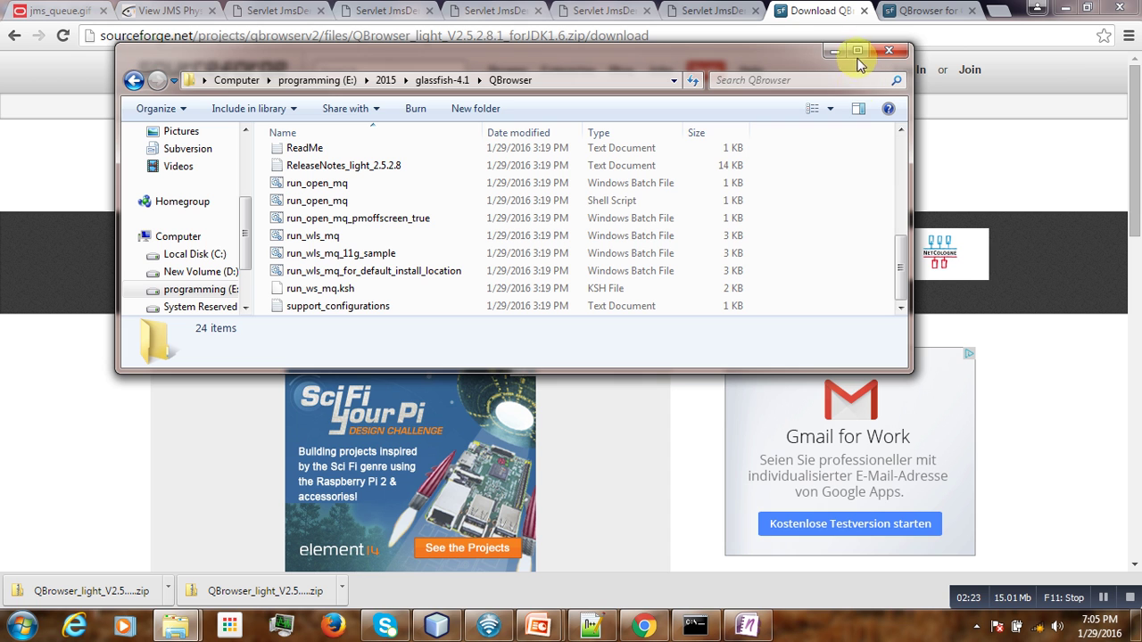
pyautogui.moveTo(765, 374); pyautogui.dragTo(768, 504)
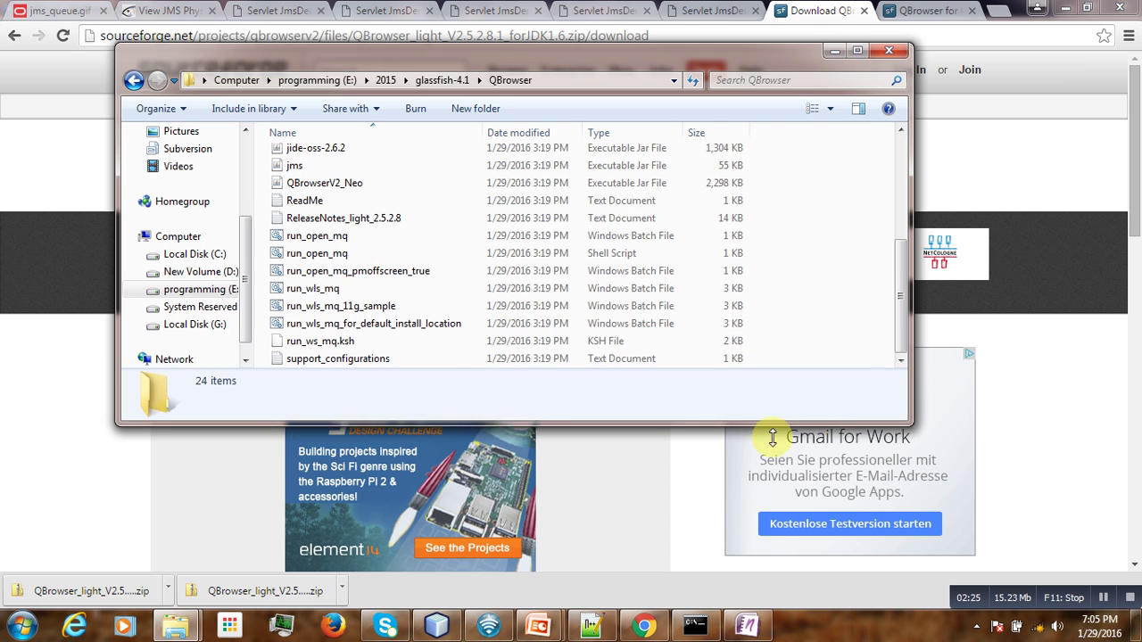
pyautogui.scroll(3, 679, 267)
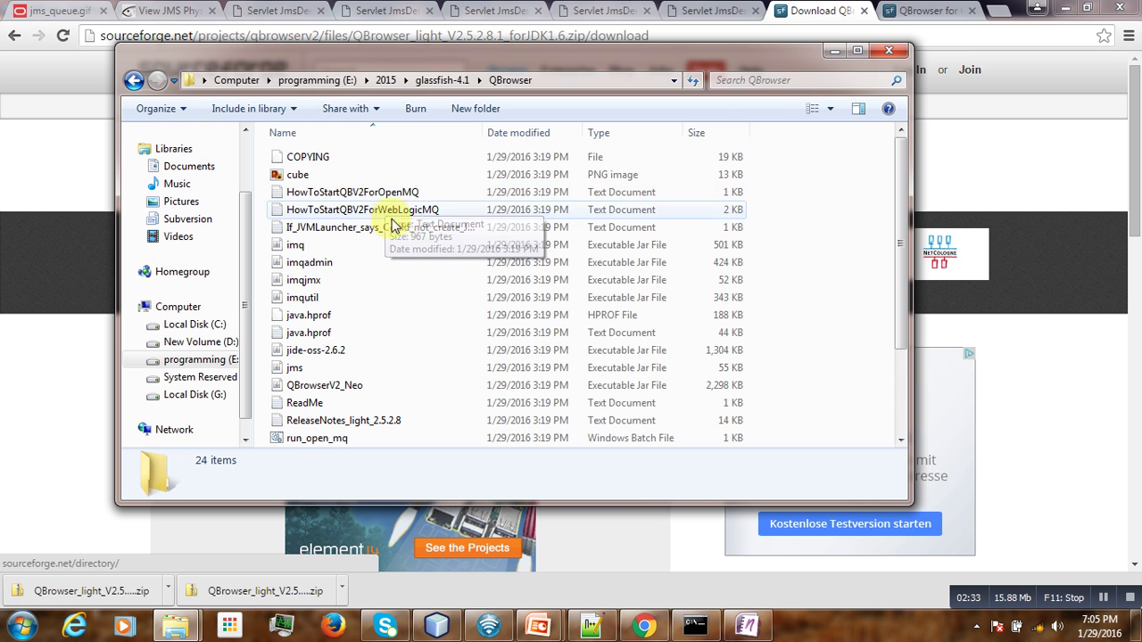
pyautogui.rightClick(381, 198)
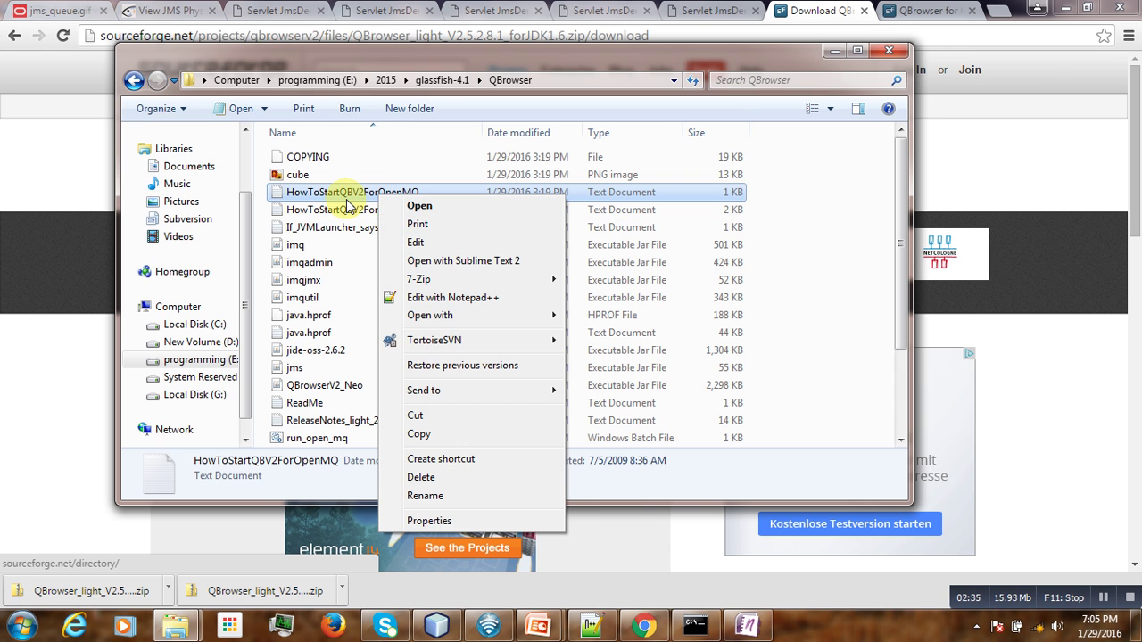
# Step: Open HowToStartQBV2ForOpenMQ in Notepad++ and close the old Command Prompt window
pyautogui.press('Escape')
pyautogui.rightClick(366, 198)
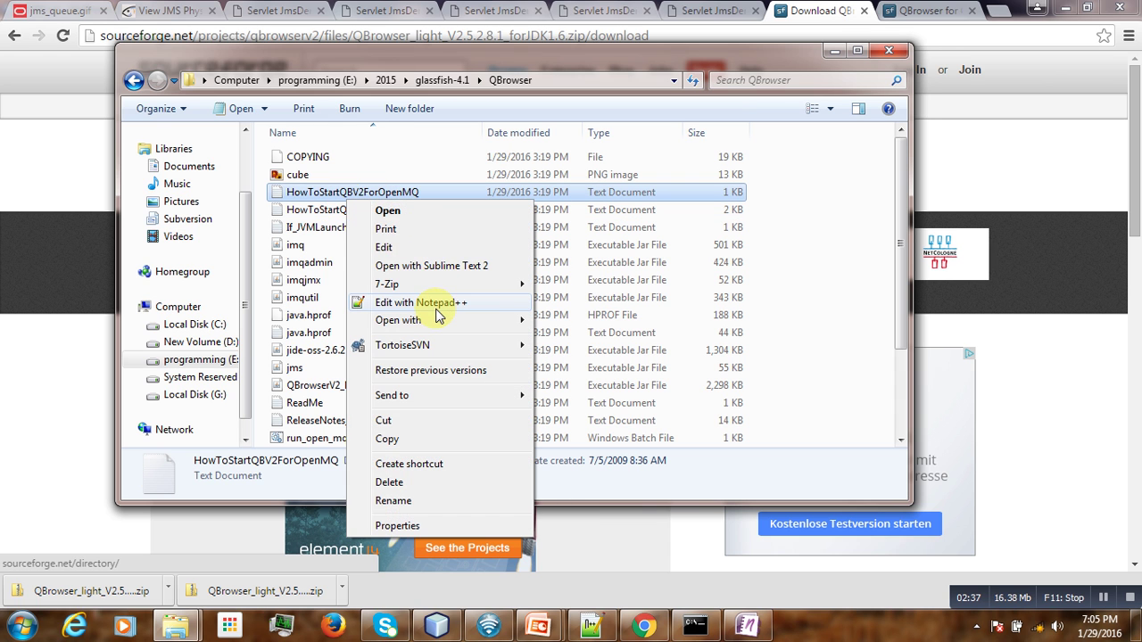
pyautogui.click(438, 304)
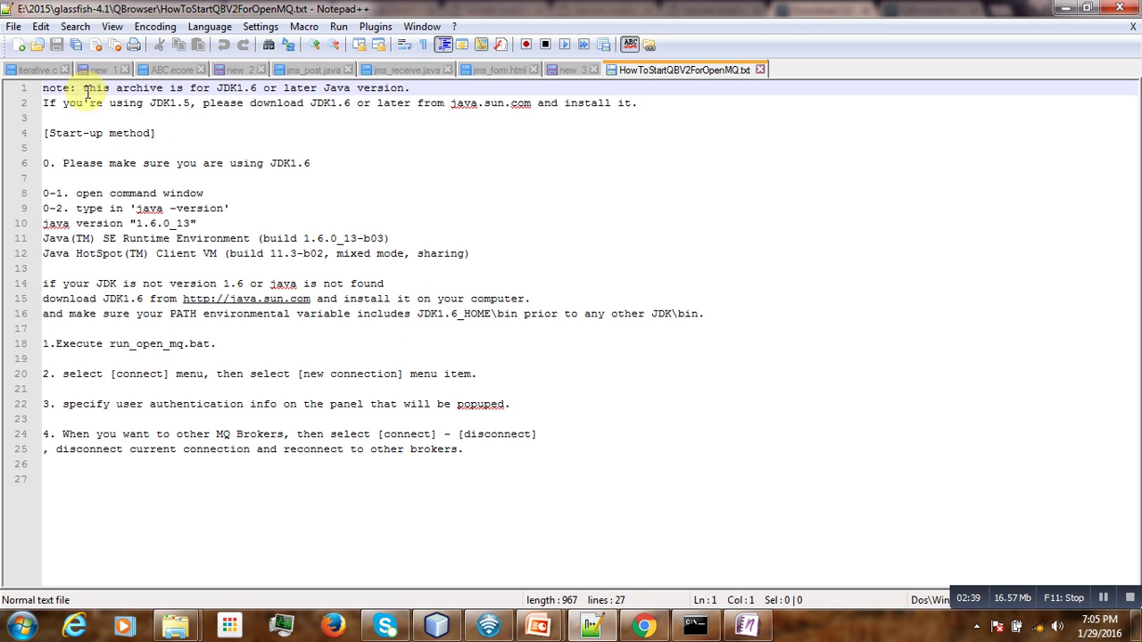
pyautogui.click(277, 374)
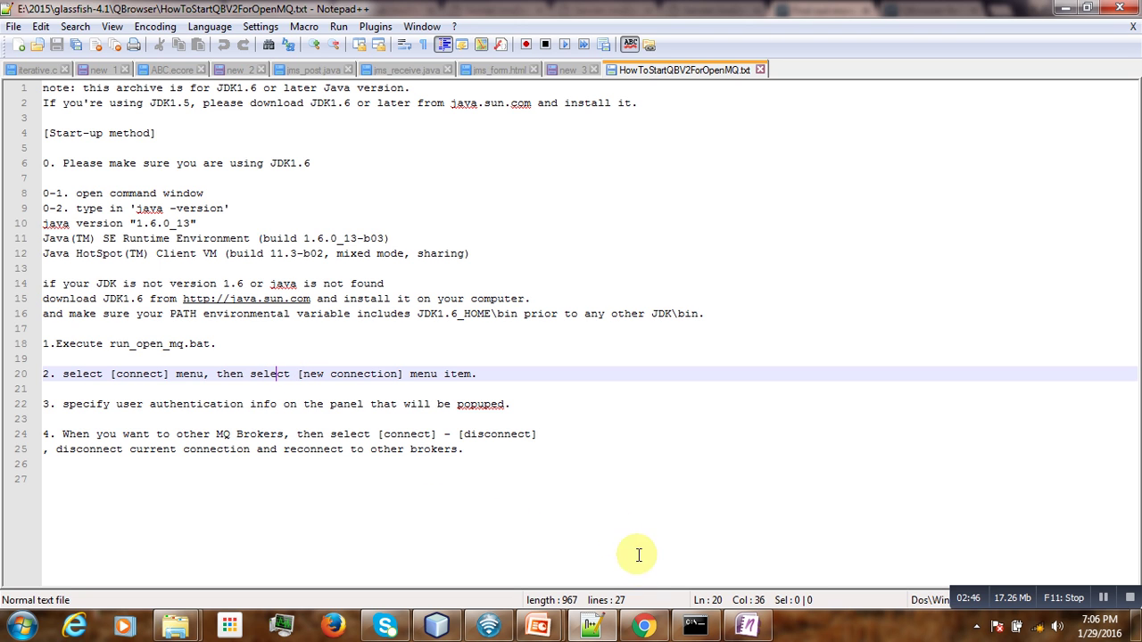
pyautogui.rightClick(696, 627)
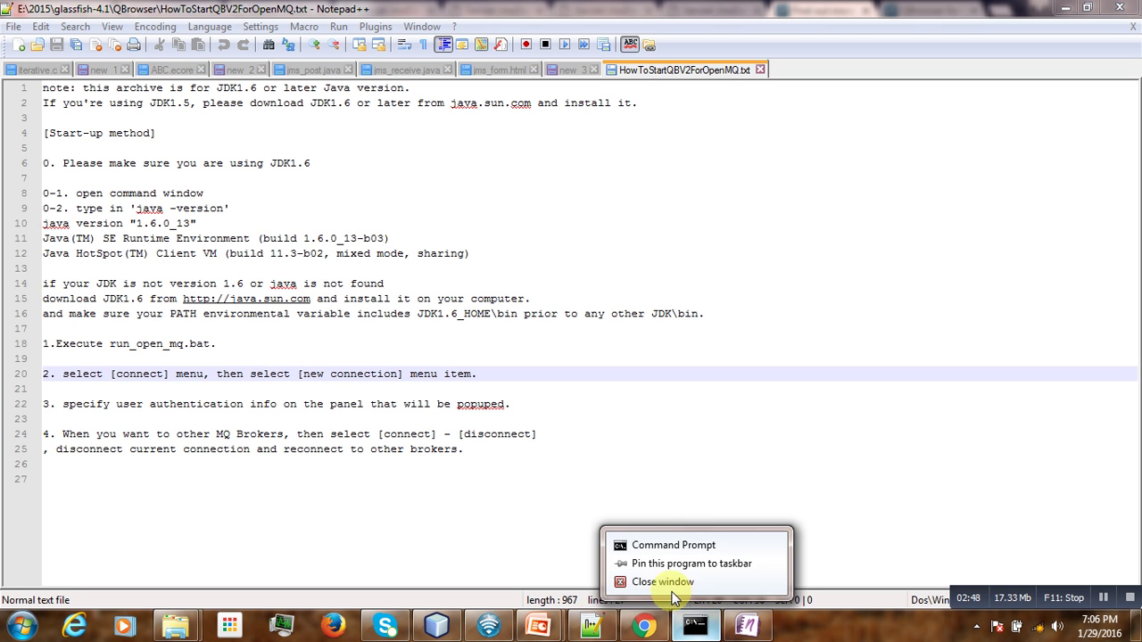
pyautogui.click(664, 592)
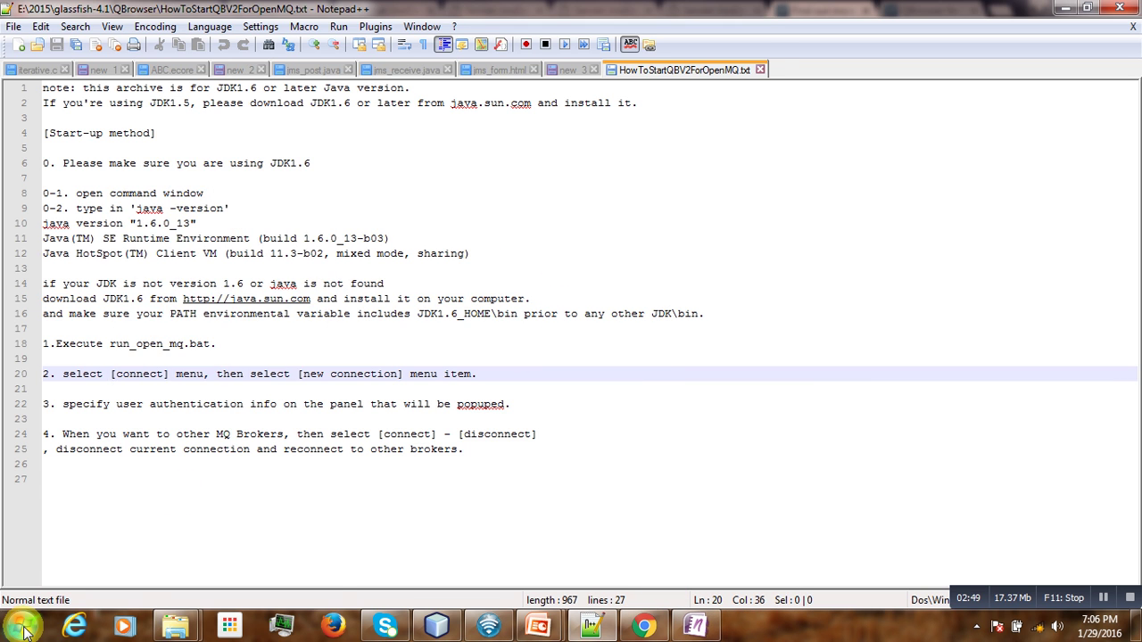
# Step: Launch a new cmd Command Prompt and switch to drive E
pyautogui.click(20, 627)
pyautogui.write('cmd')
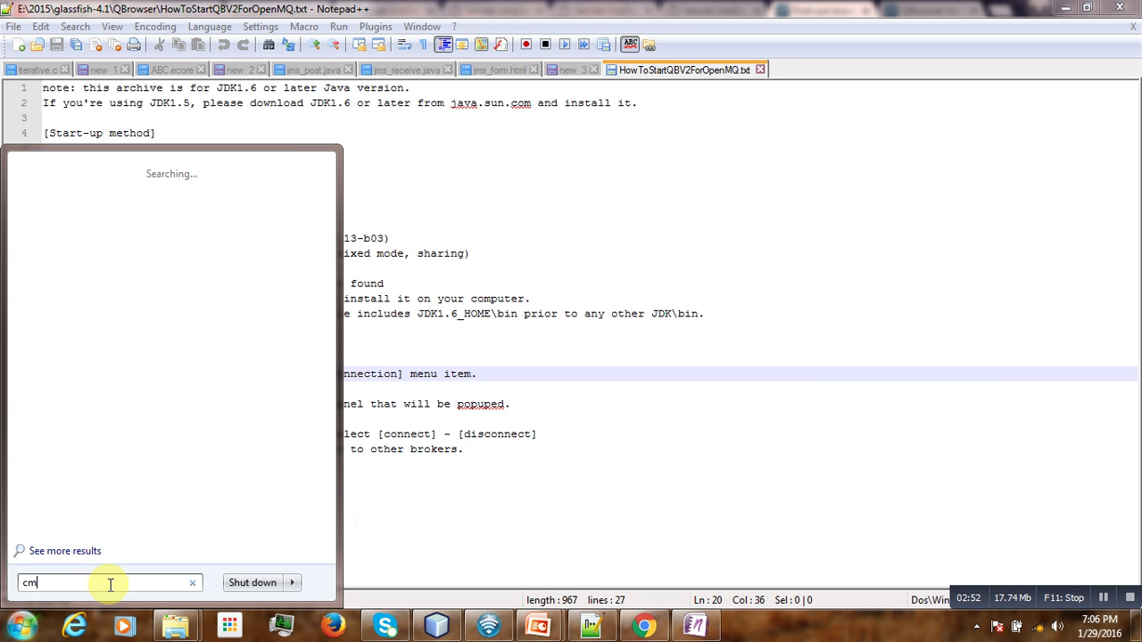
pyautogui.press('Return')
pyautogui.write('e')
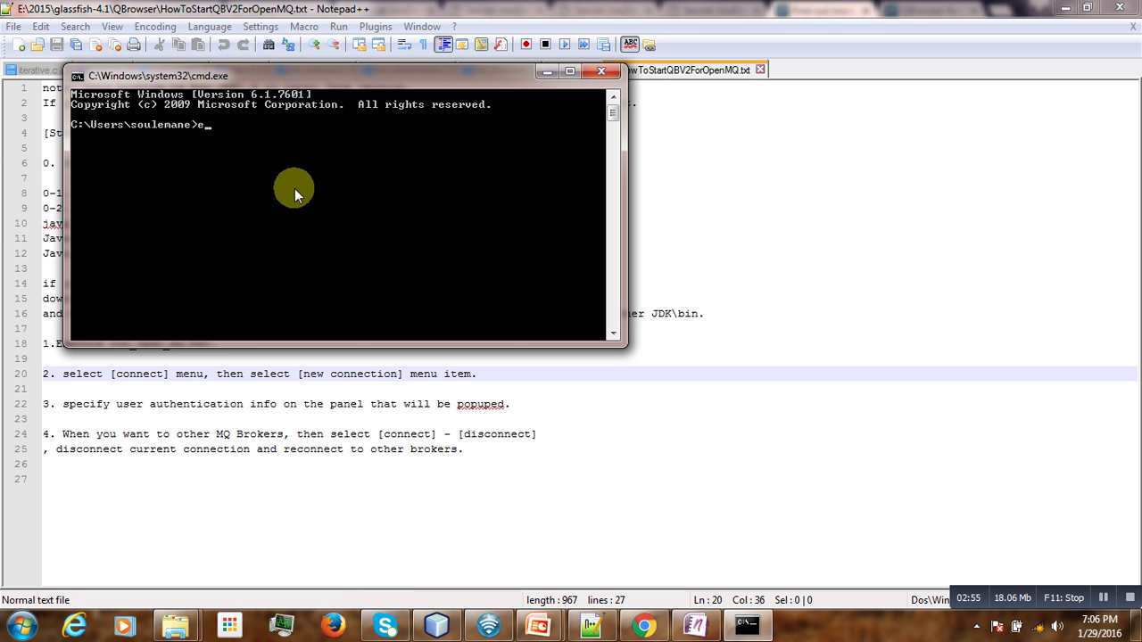
pyautogui.write(':')
pyautogui.press('Return')
# Step: Change into the 2015\glassfish-4.1 folder
pyautogui.write('2015')
pyautogui.press('Return')
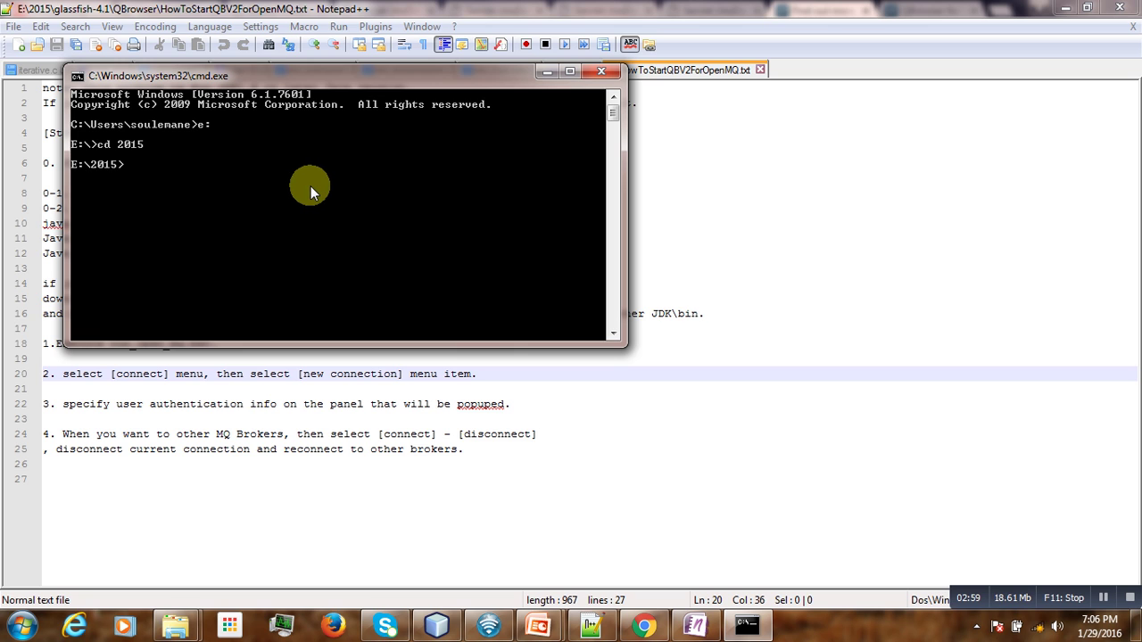
pyautogui.write('cd G')
pyautogui.press('Tab')
pyautogui.press('Tab')
pyautogui.press('Tab')
pyautogui.press('Tab')
pyautogui.press('Return')
# Step: Change into the QBrowser folder using Tab completion
pyautogui.write('cd')
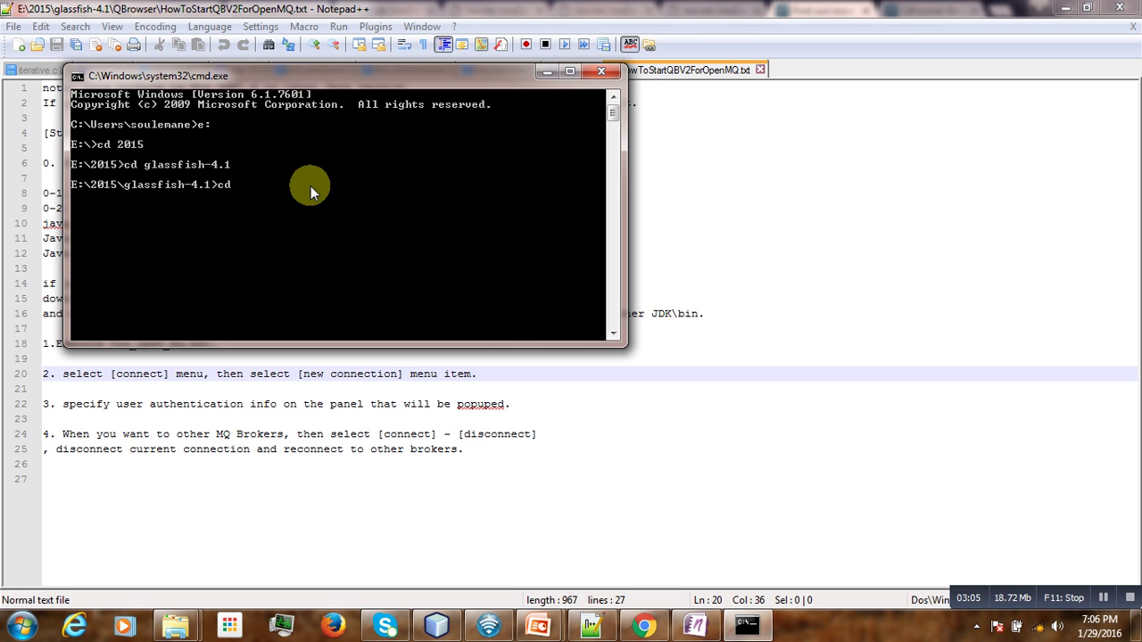
pyautogui.press('Tab')
pyautogui.press('BackSpace')
pyautogui.press('BackSpace')
pyautogui.press('BackSpace')
pyautogui.press('BackSpace')
pyautogui.press('BackSpace')
pyautogui.press('BackSpace')
pyautogui.press('BackSpace')
pyautogui.write('g')
pyautogui.press('Tab')
pyautogui.press('BackSpace')
pyautogui.press('BackSpace')
pyautogui.press('BackSpace')
pyautogui.press('BackSpace')
pyautogui.press('BackSpace')
pyautogui.press('BackSpace')
pyautogui.press('BackSpace')
pyautogui.write('Q')
pyautogui.press('Tab')
pyautogui.press('Return')
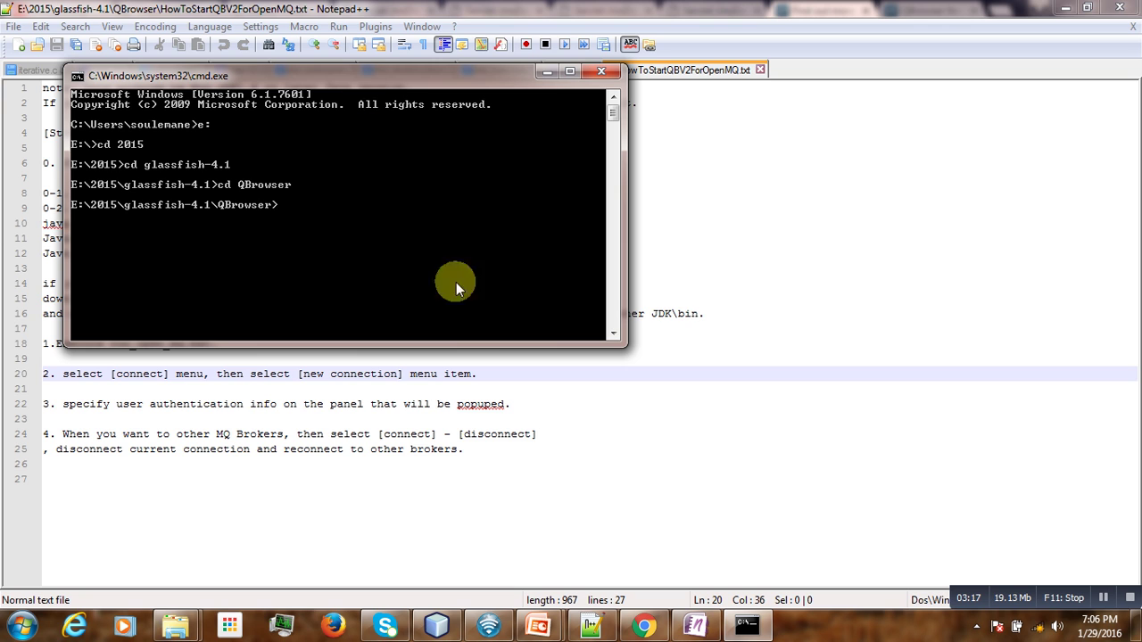
# Step: Bring back the QBrowser Explorer window and scroll down to run_open_mq.bat
pyautogui.click(183, 625)
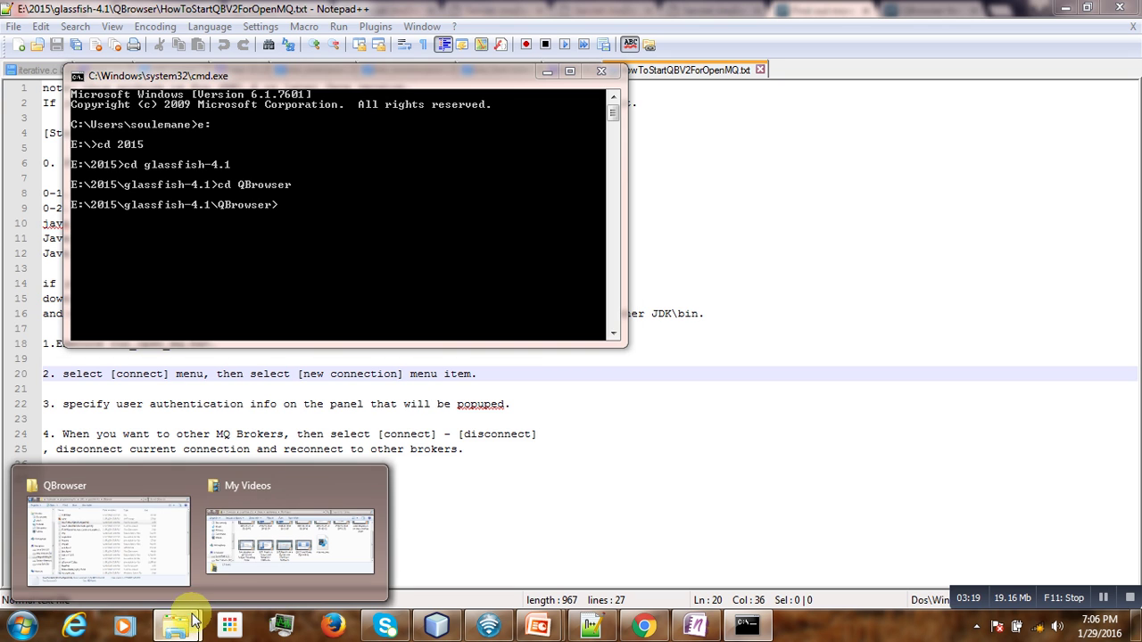
pyautogui.click(122, 542)
pyautogui.scroll(-1, 436, 326)
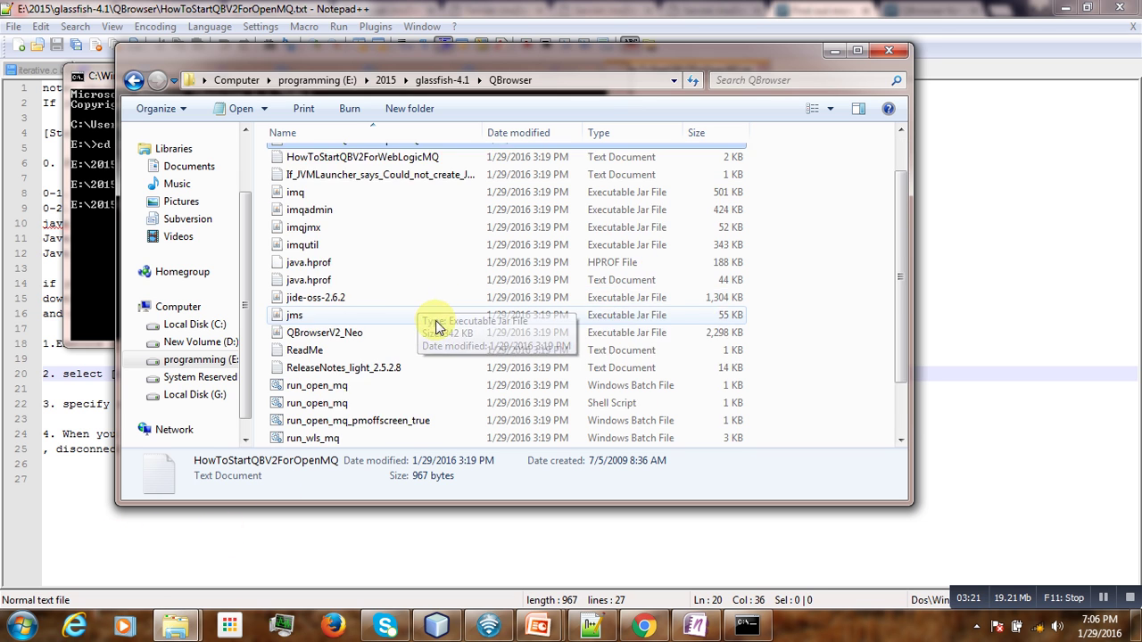
pyautogui.scroll(-1, 424, 352)
pyautogui.scroll(-1, 421, 357)
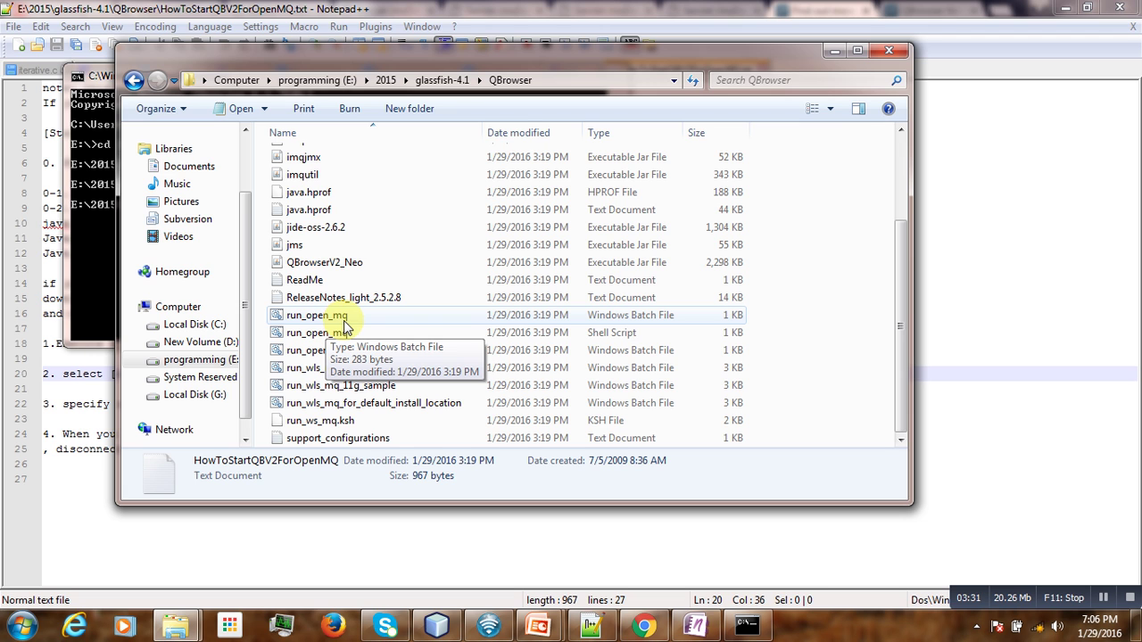
# Step: Run run_open_mq.bat from the QBrowser folder to launch QBrowser light V2.5.2.8
pyautogui.click(97, 263)
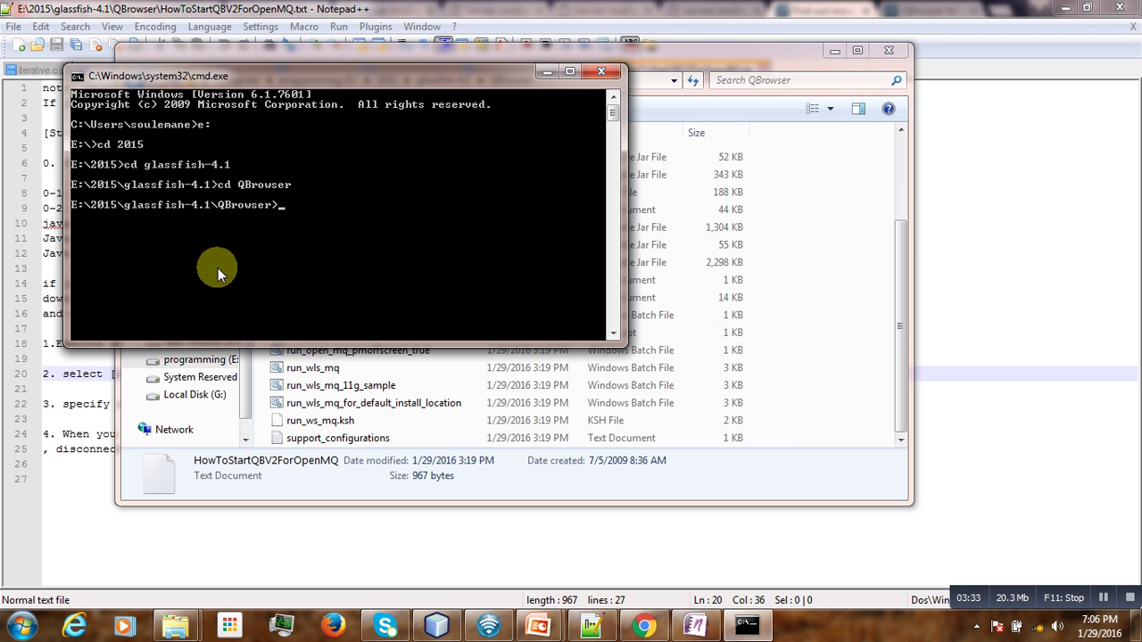
pyautogui.write('run_')
pyautogui.press('Tab')
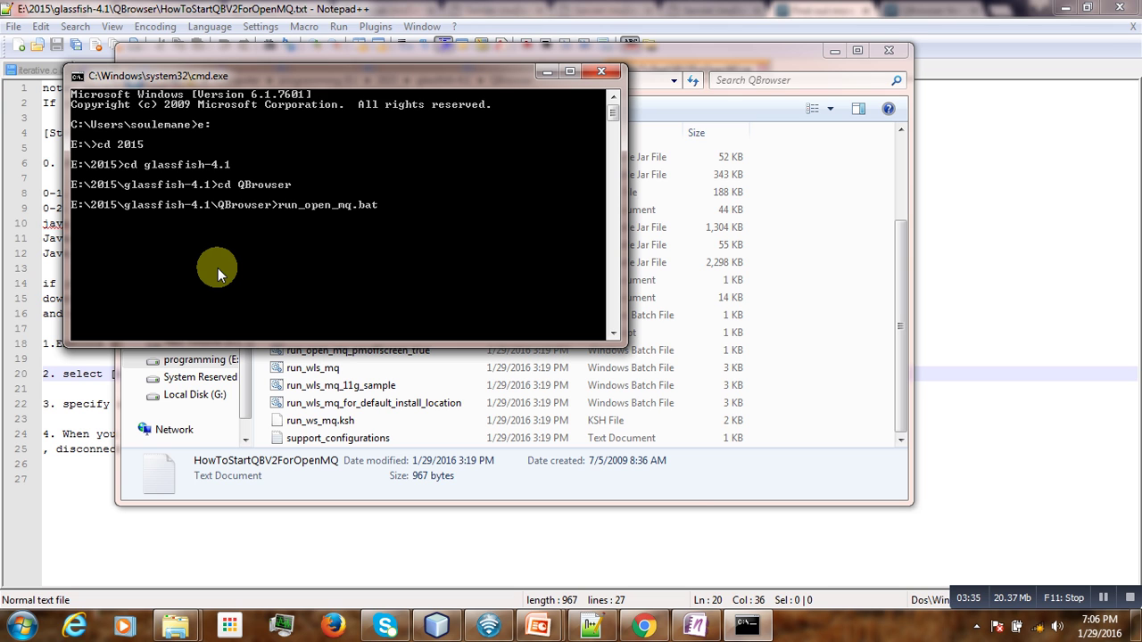
pyautogui.press('Return')
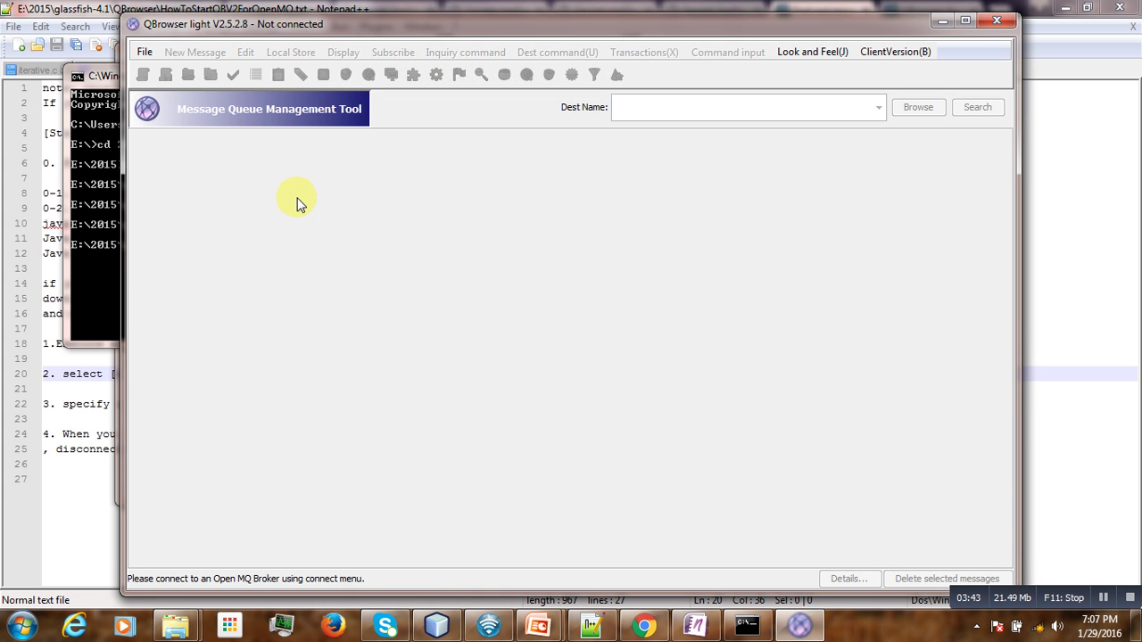
# Step: Start a new broker connection and review host localhost, port 7676 and user admin
pyautogui.click(146, 55)
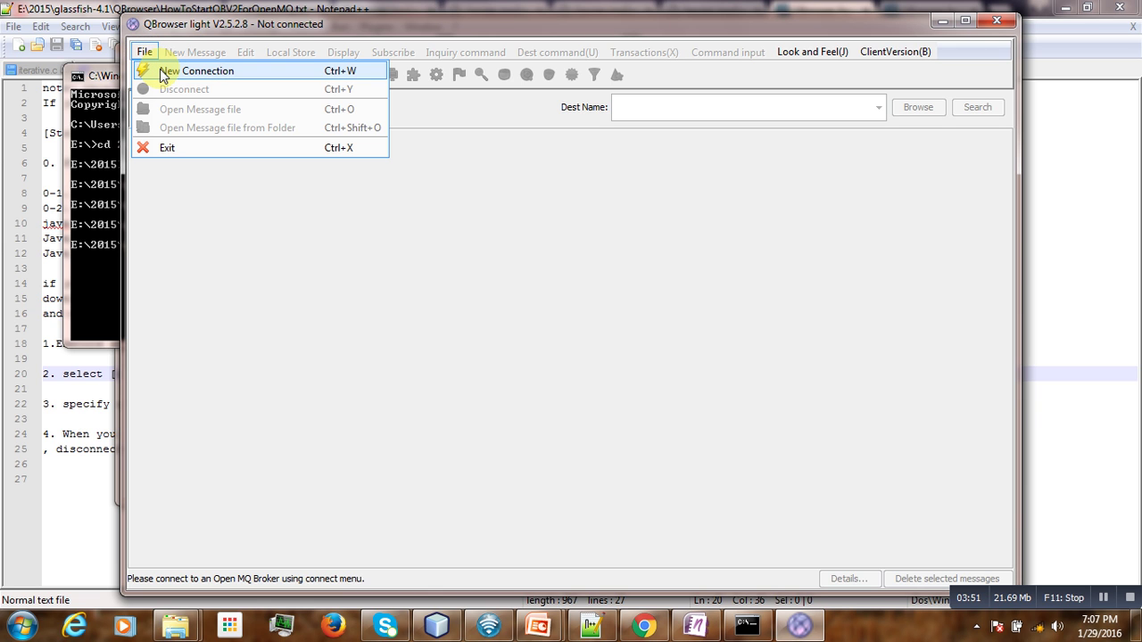
pyautogui.click(165, 73)
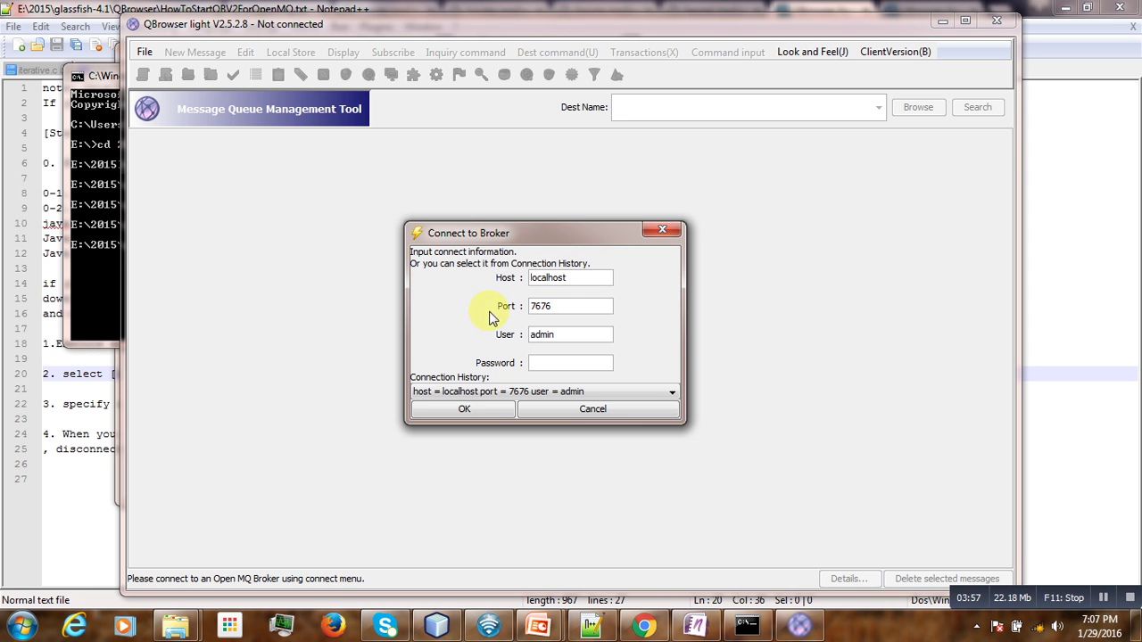
pyautogui.click(551, 361)
pyautogui.moveTo(557, 306); pyautogui.dragTo(521, 306)
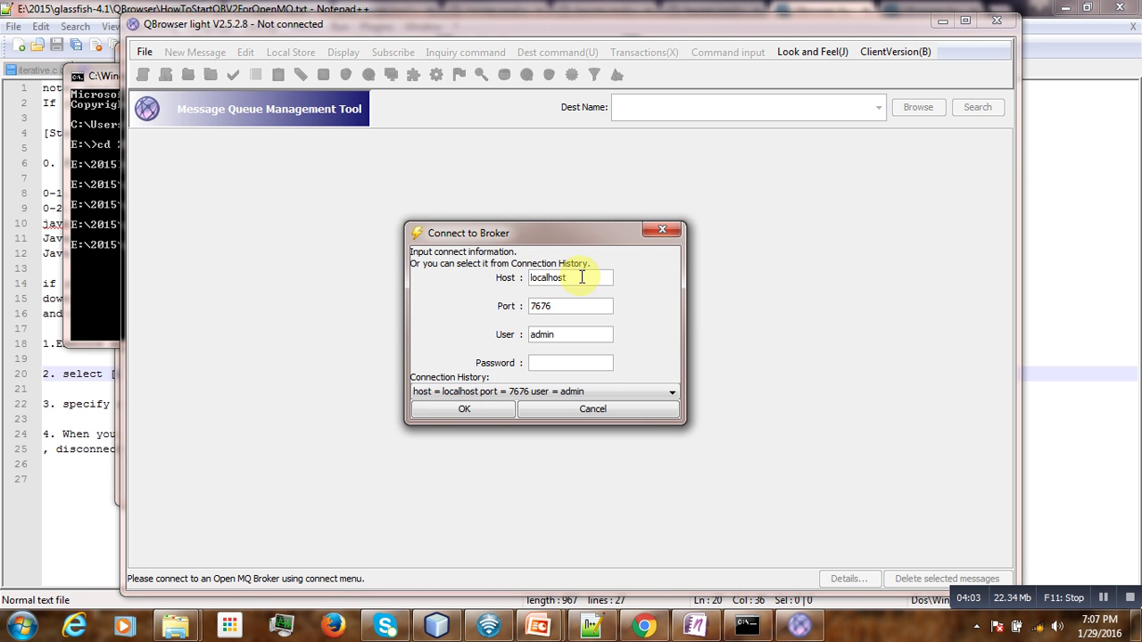
pyautogui.moveTo(598, 278)
pyautogui.mouseDown()
pyautogui.moveTo(529, 277)
pyautogui.moveTo(565, 277)
pyautogui.mouseUp()
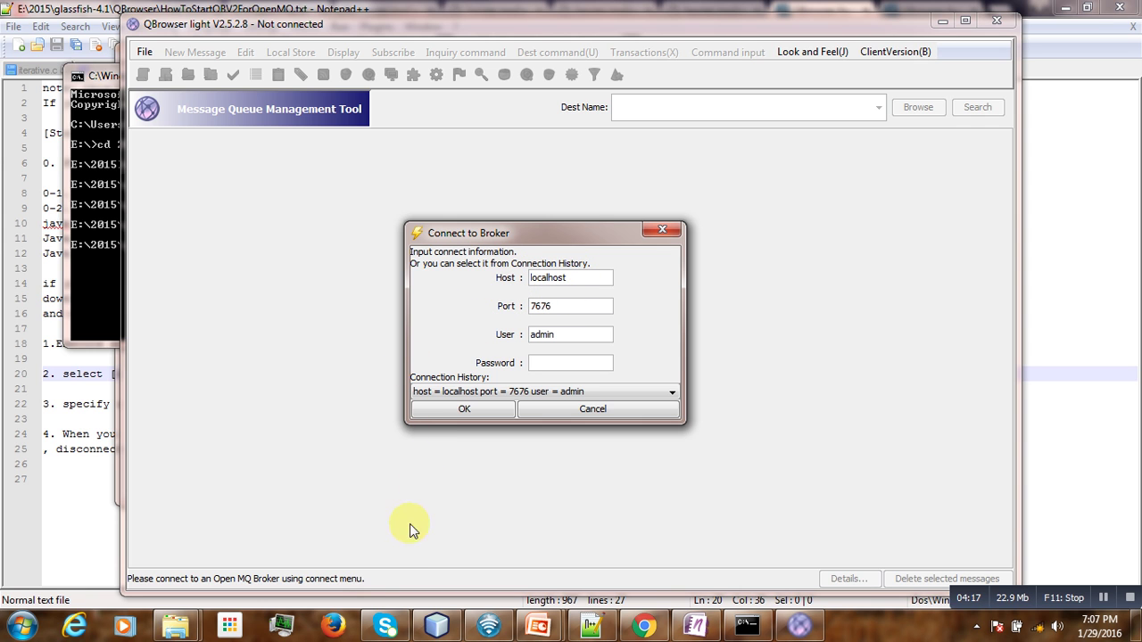
# Step: Show the GlassFish Admin Server's system properties, where JMS_PROVIDER_PORT is 7676
pyautogui.click(643, 625)
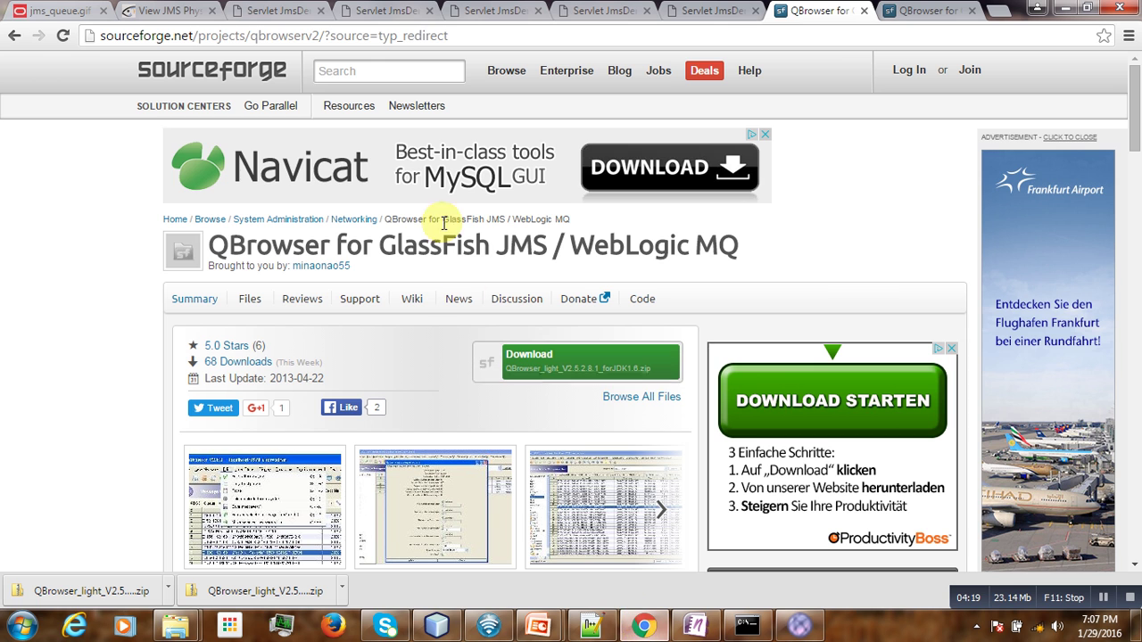
pyautogui.click(165, 11)
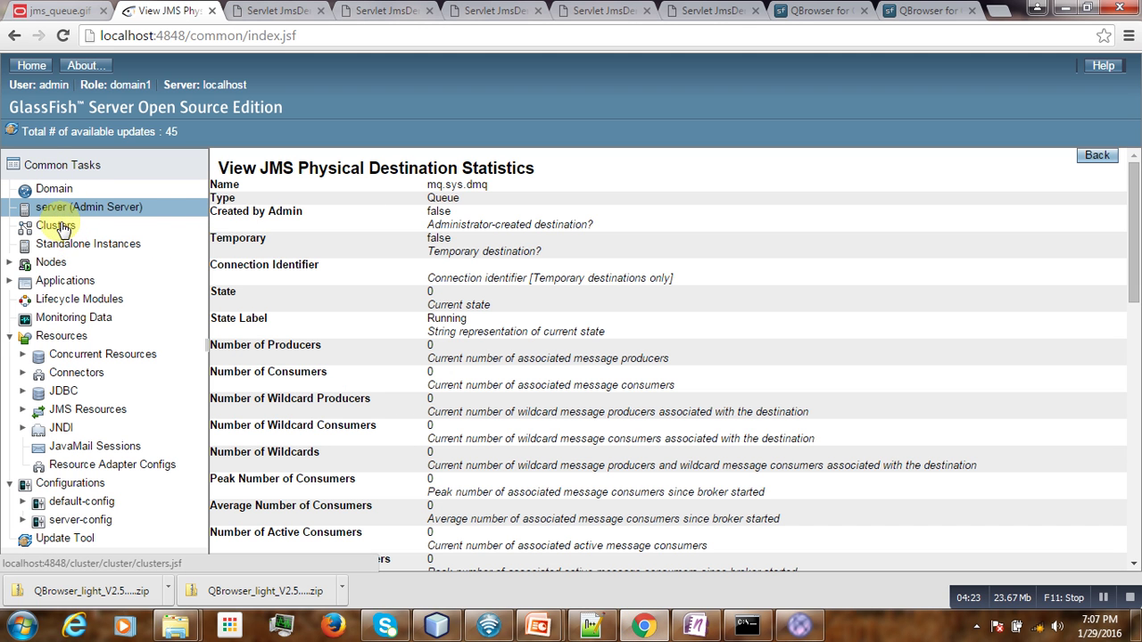
pyautogui.click(56, 191)
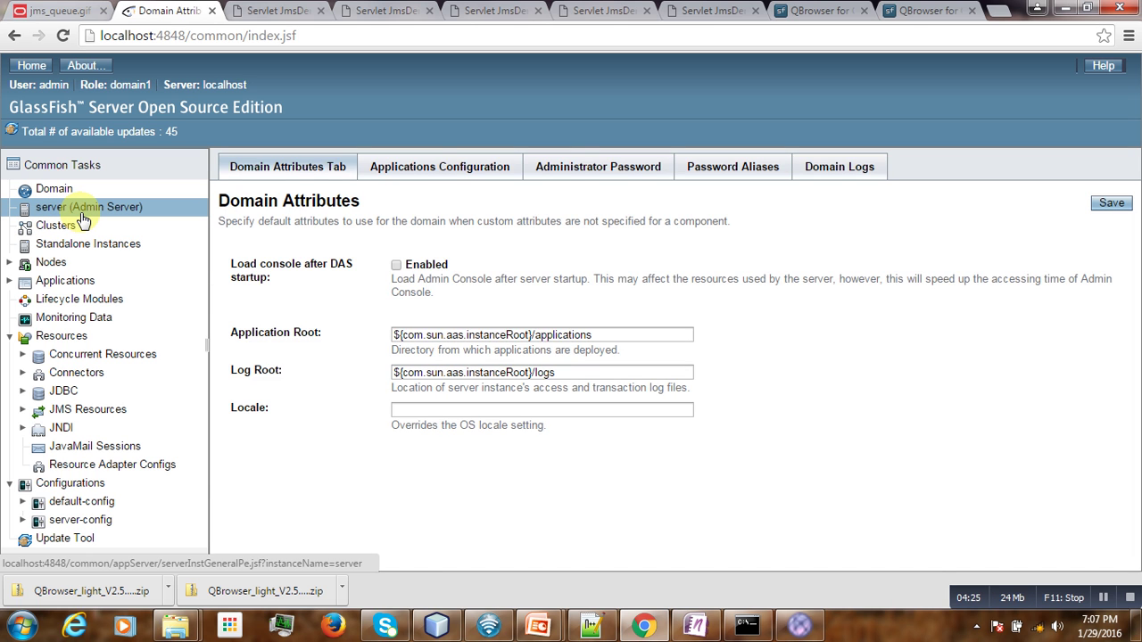
pyautogui.click(81, 210)
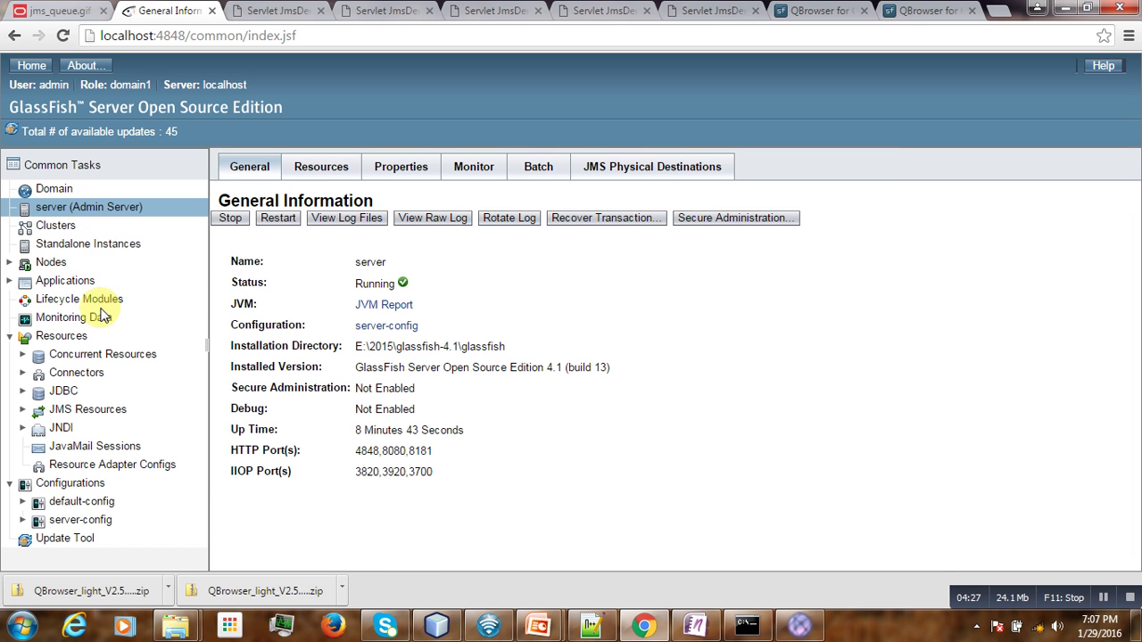
pyautogui.click(397, 174)
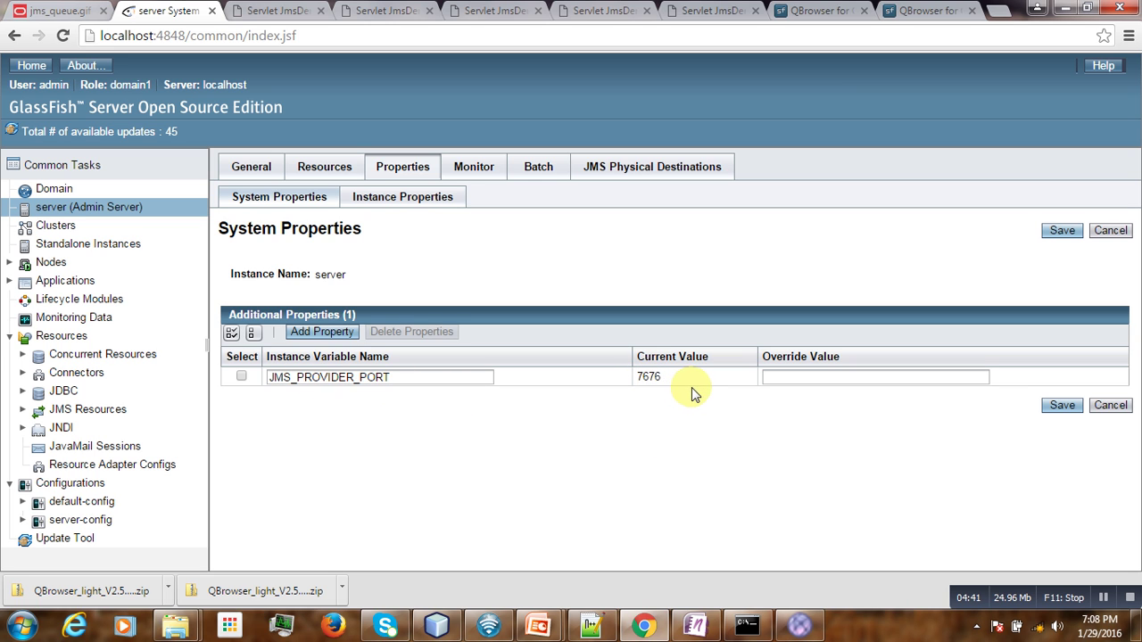
# Step: Connect QBrowser to localhost:7676 as admin and view the empty mq.sys.dmq queue
pyautogui.click(799, 623)
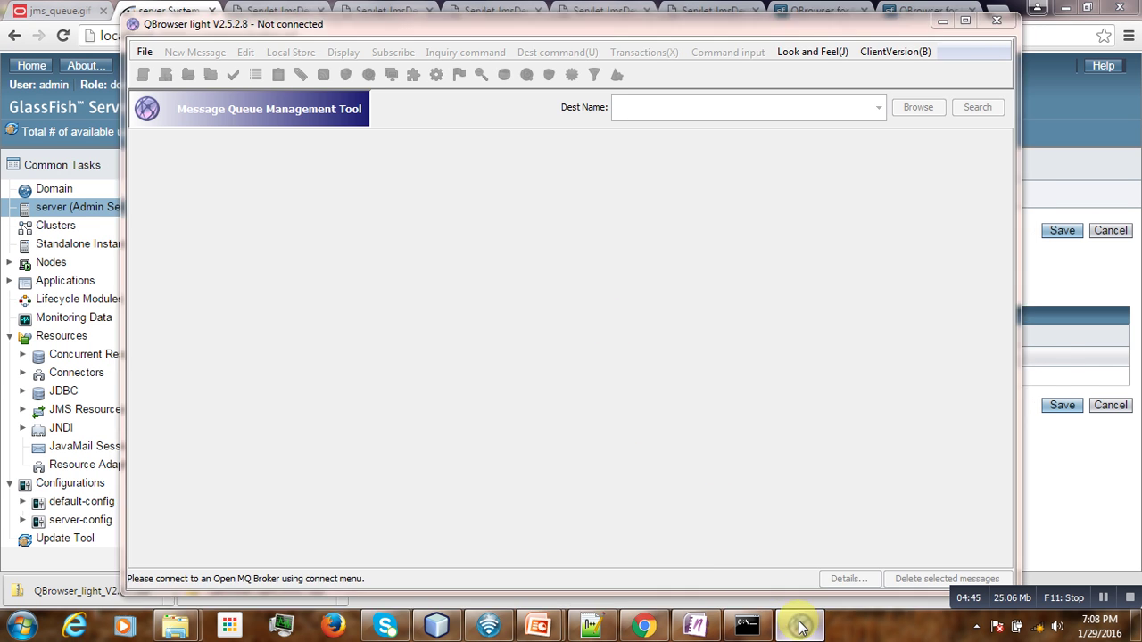
pyautogui.click(799, 622)
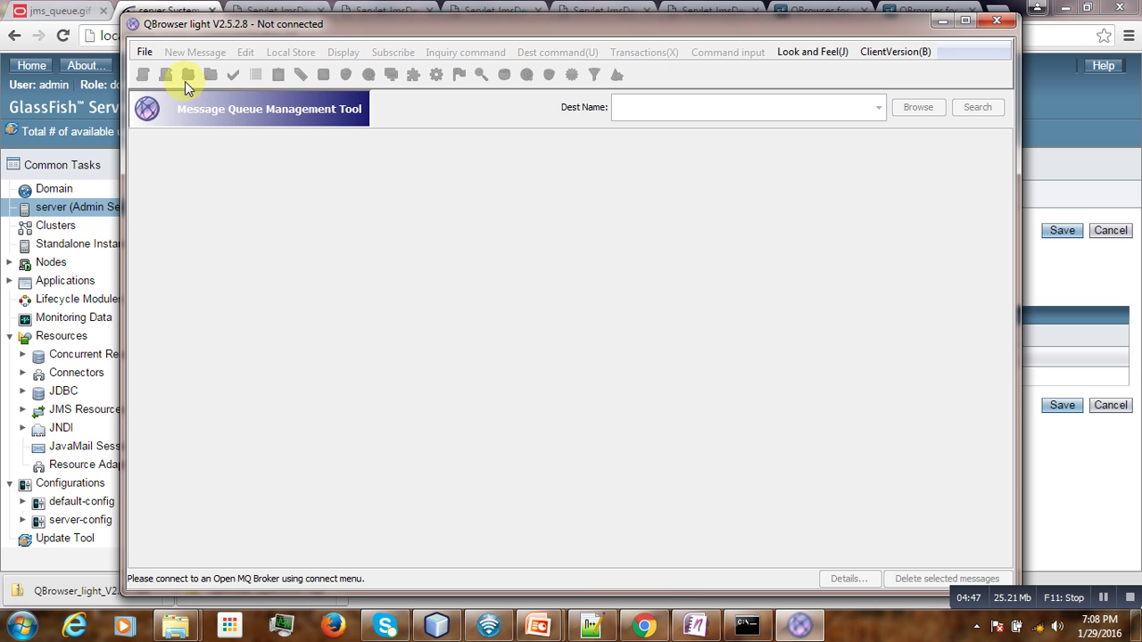
pyautogui.click(144, 53)
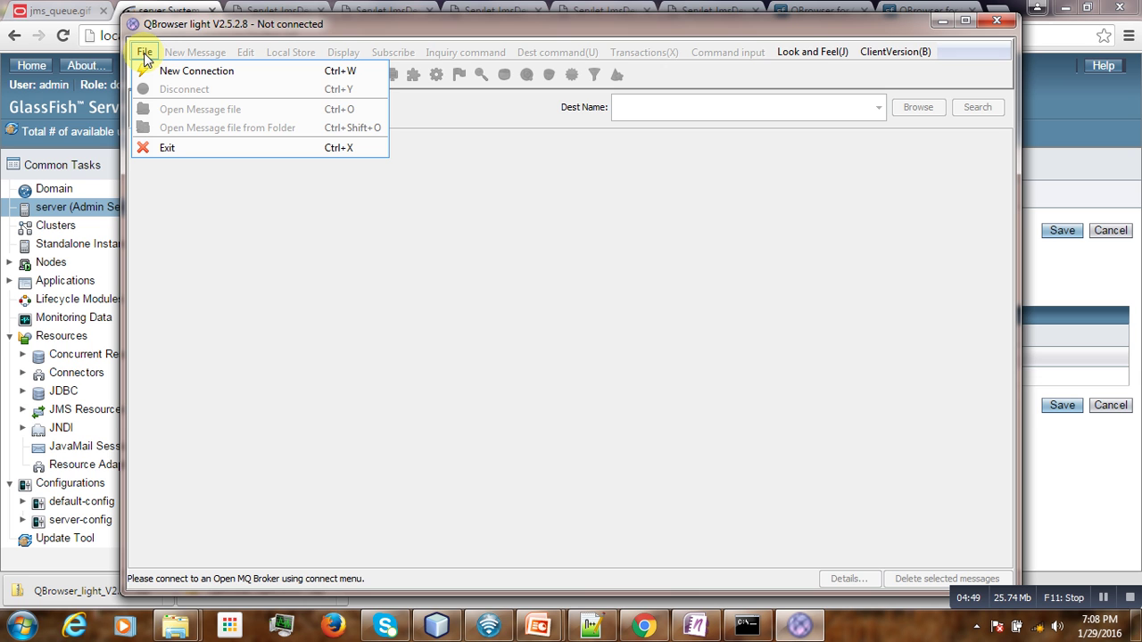
pyautogui.click(171, 71)
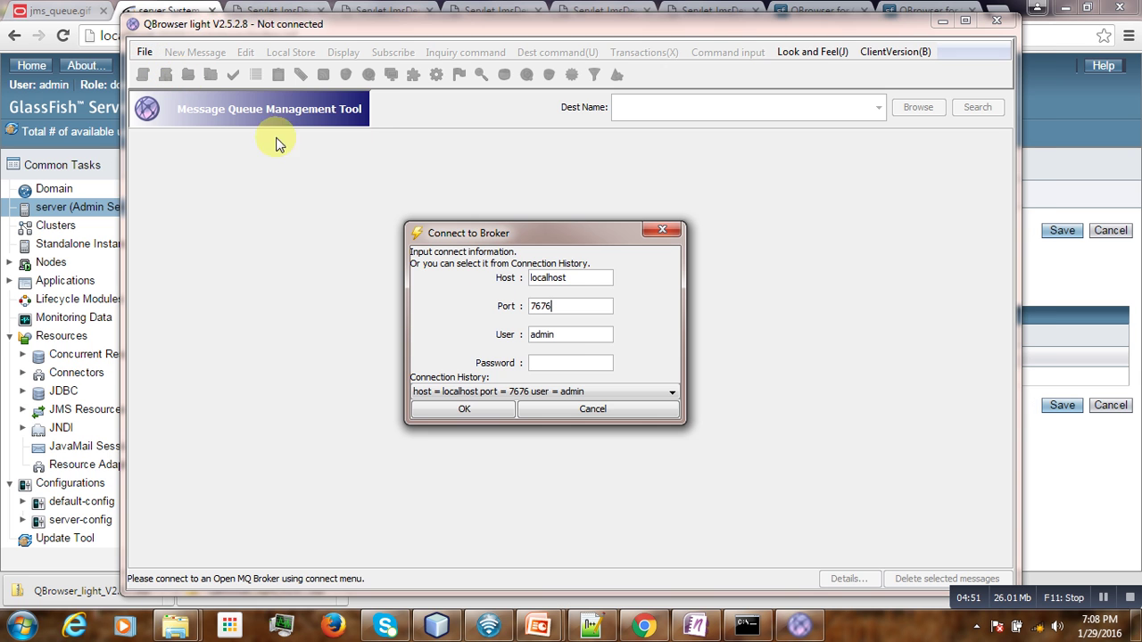
pyautogui.click(559, 308)
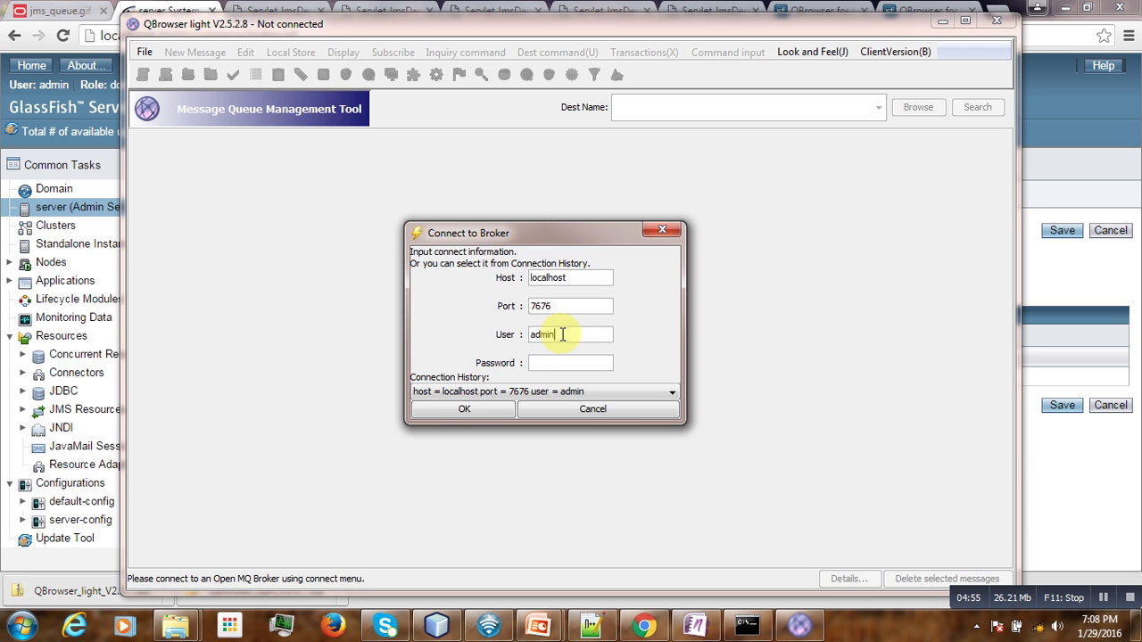
pyautogui.click(567, 361)
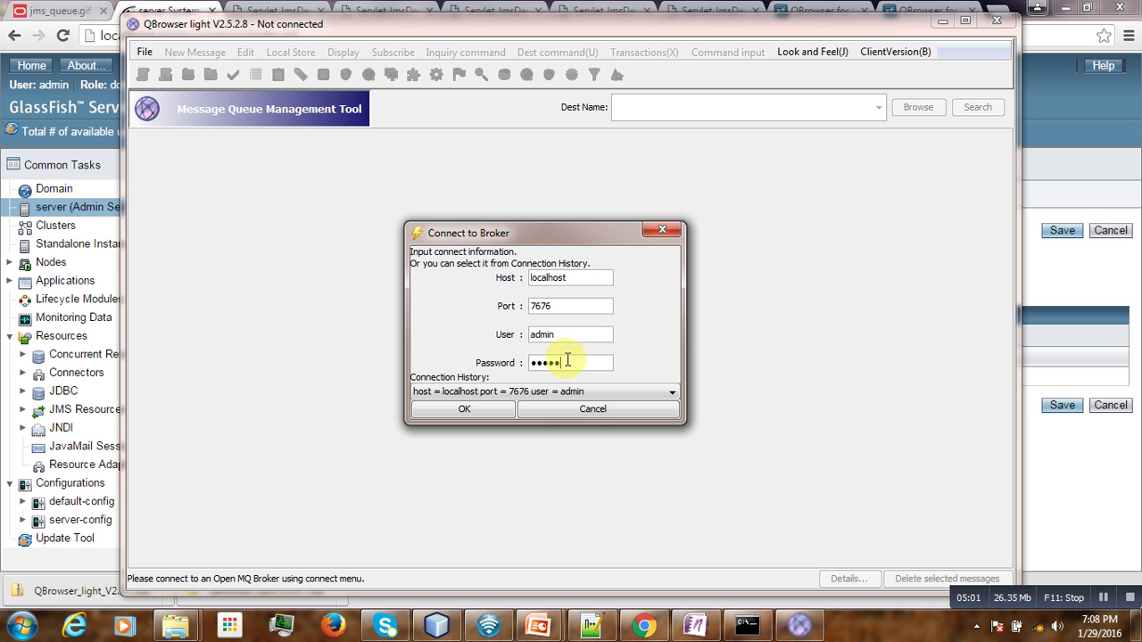
pyautogui.click(439, 408)
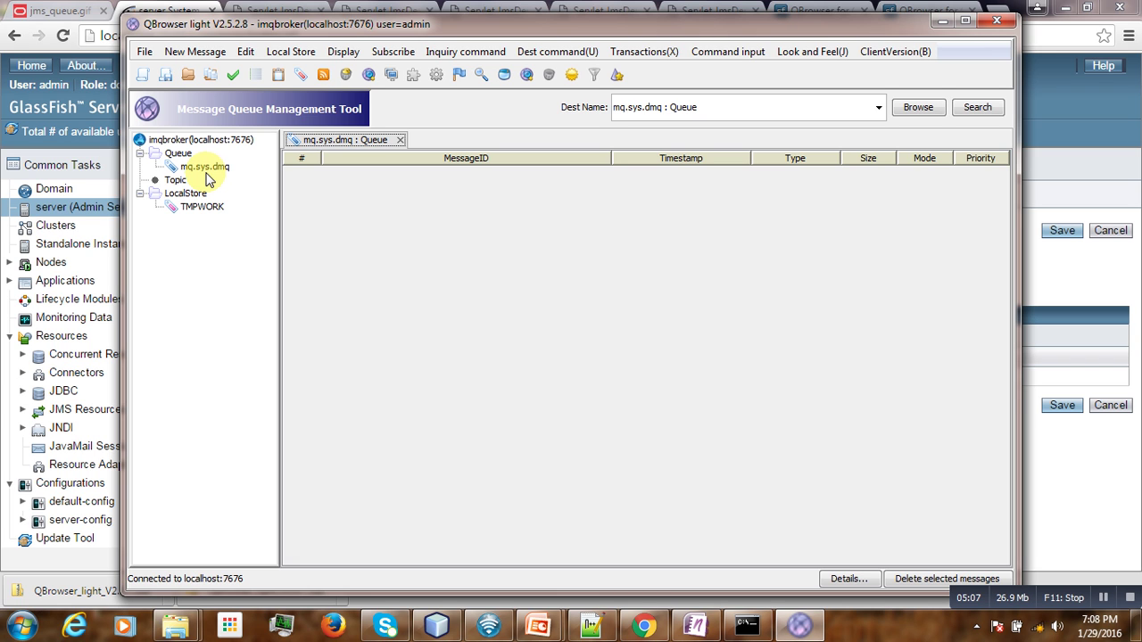
pyautogui.click(206, 169)
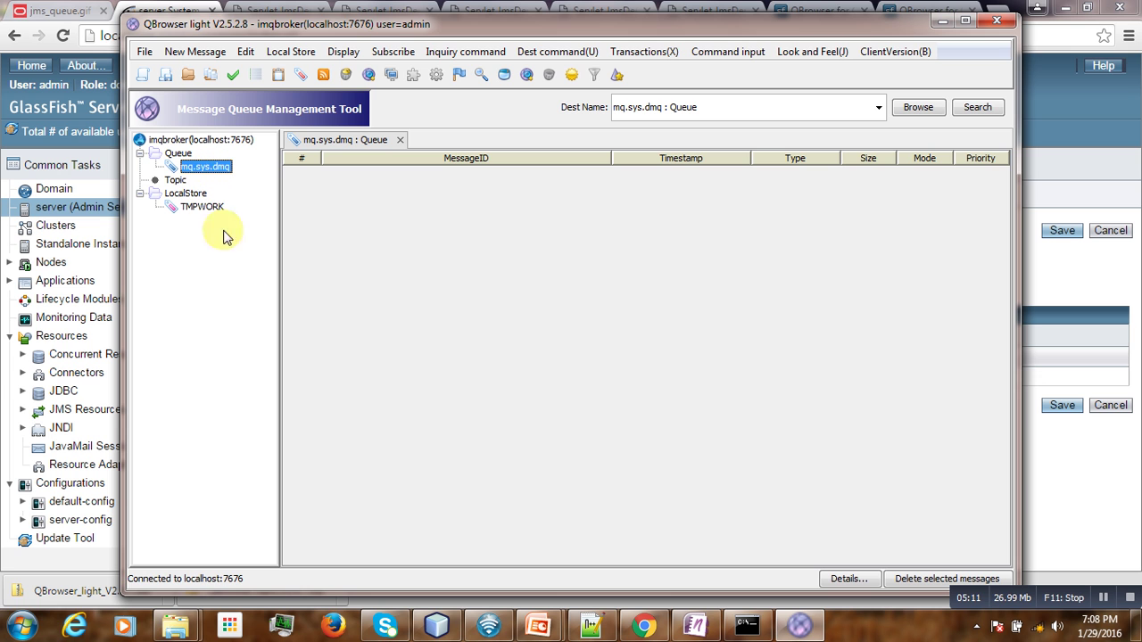
# Step: Run the MDBPost project from NetBeans
pyautogui.click(438, 625)
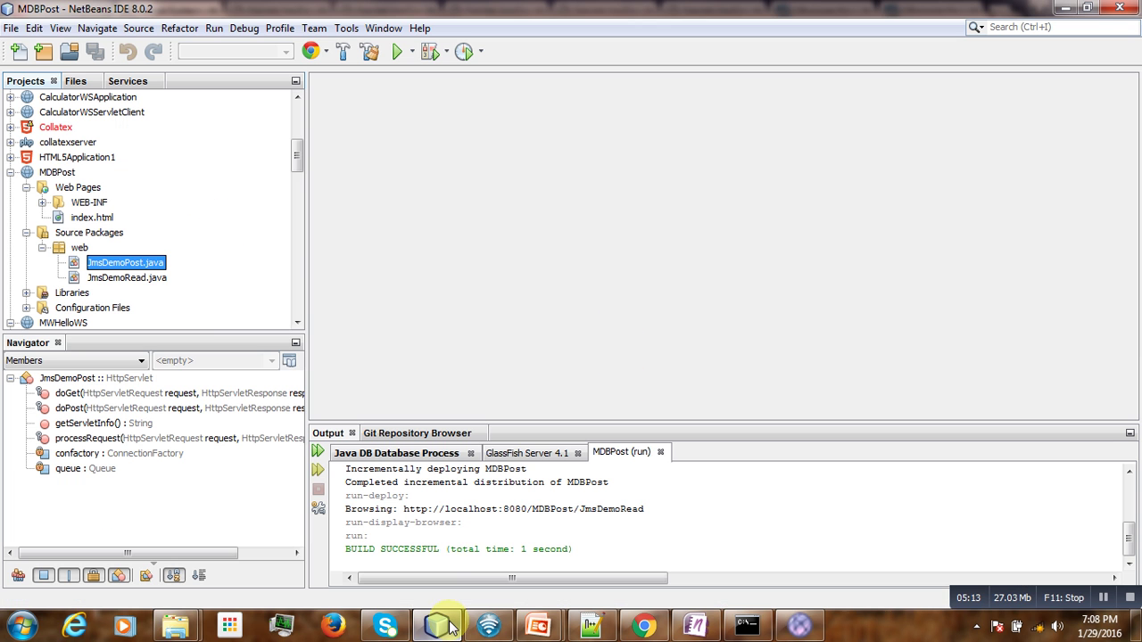
pyautogui.click(61, 174)
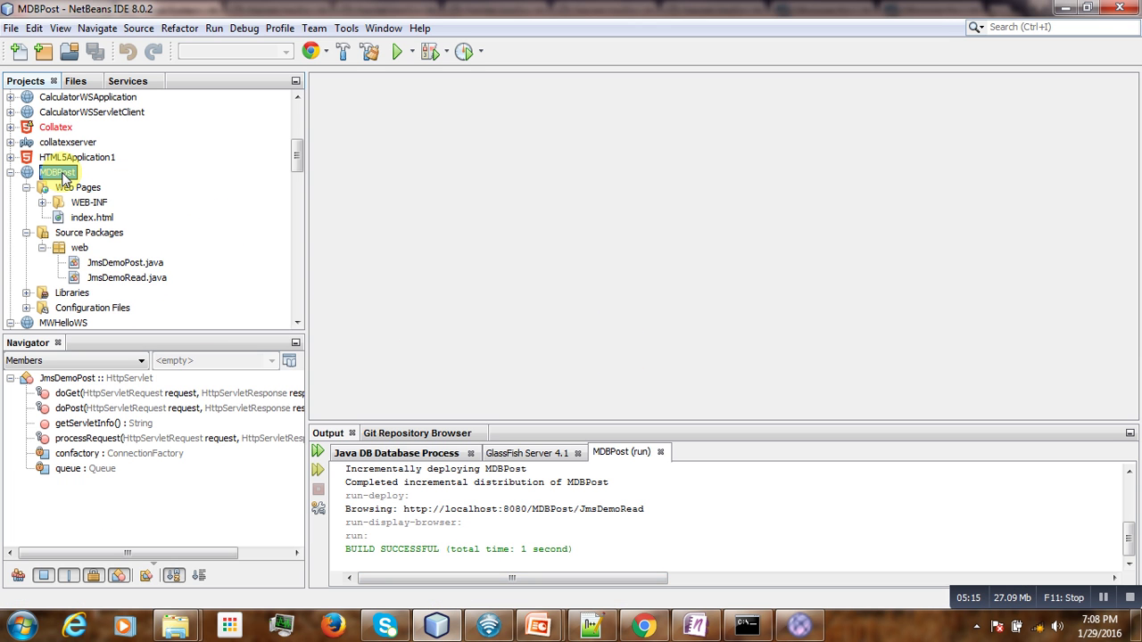
pyautogui.rightClick(62, 178)
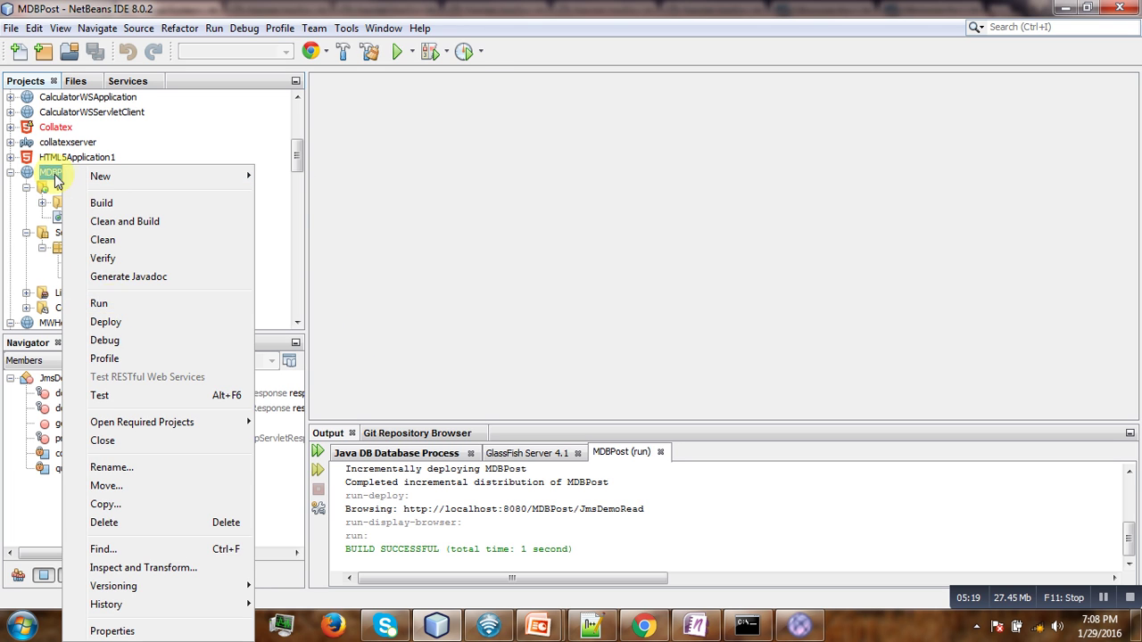
pyautogui.click(122, 306)
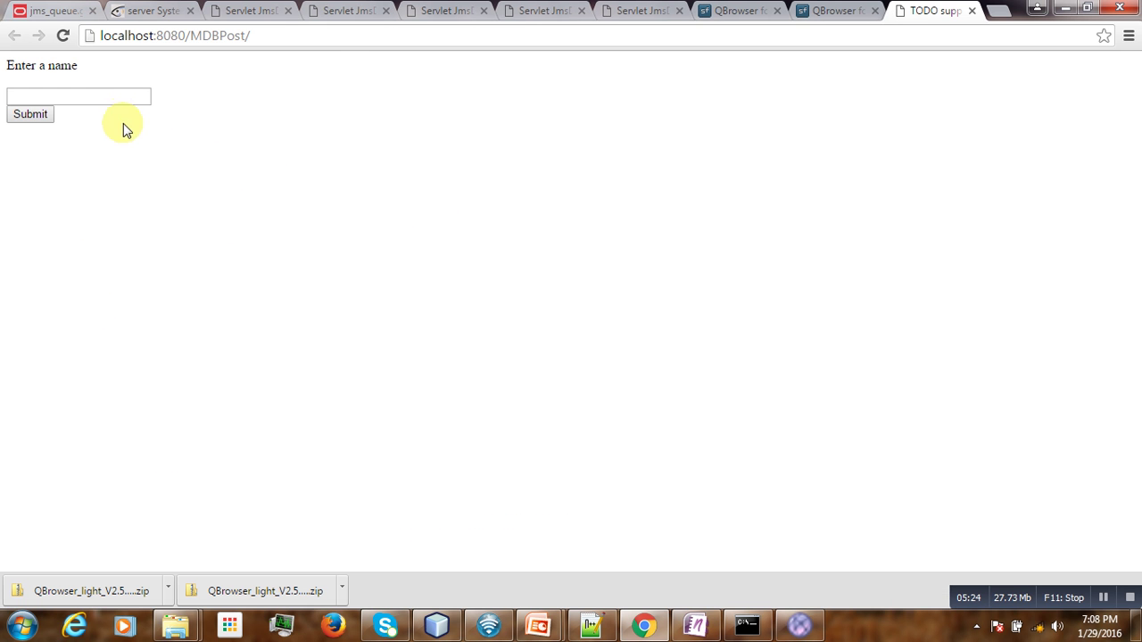
# Step: Submit the name Soulemane in the MDBPost web form
pyautogui.click(109, 96)
pyautogui.click(89, 97)
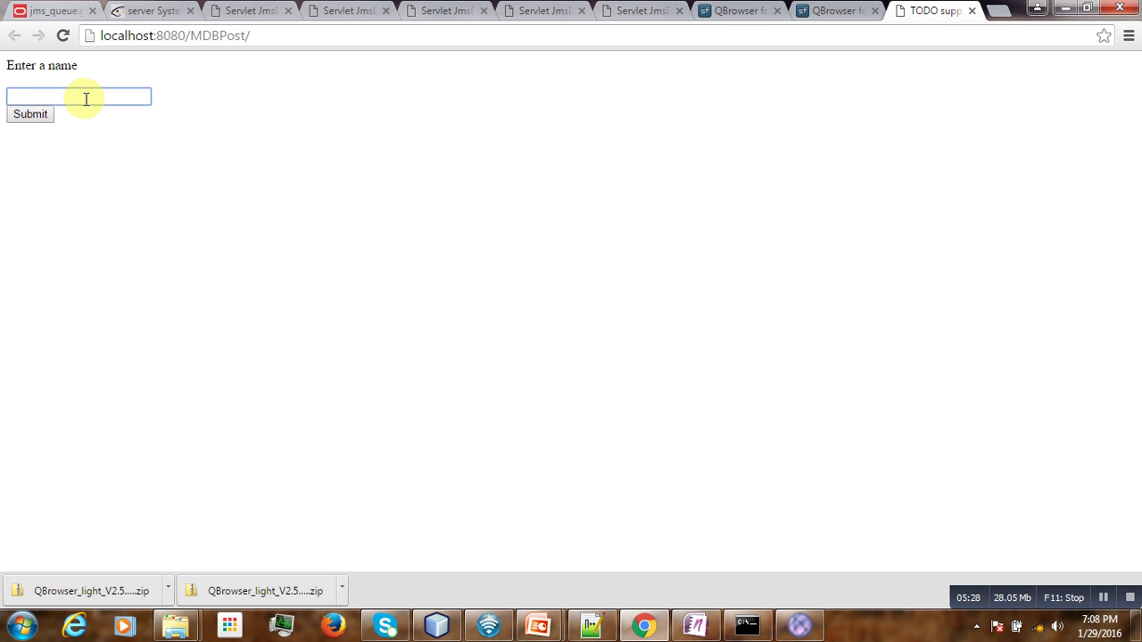
pyautogui.write('Soulemane')
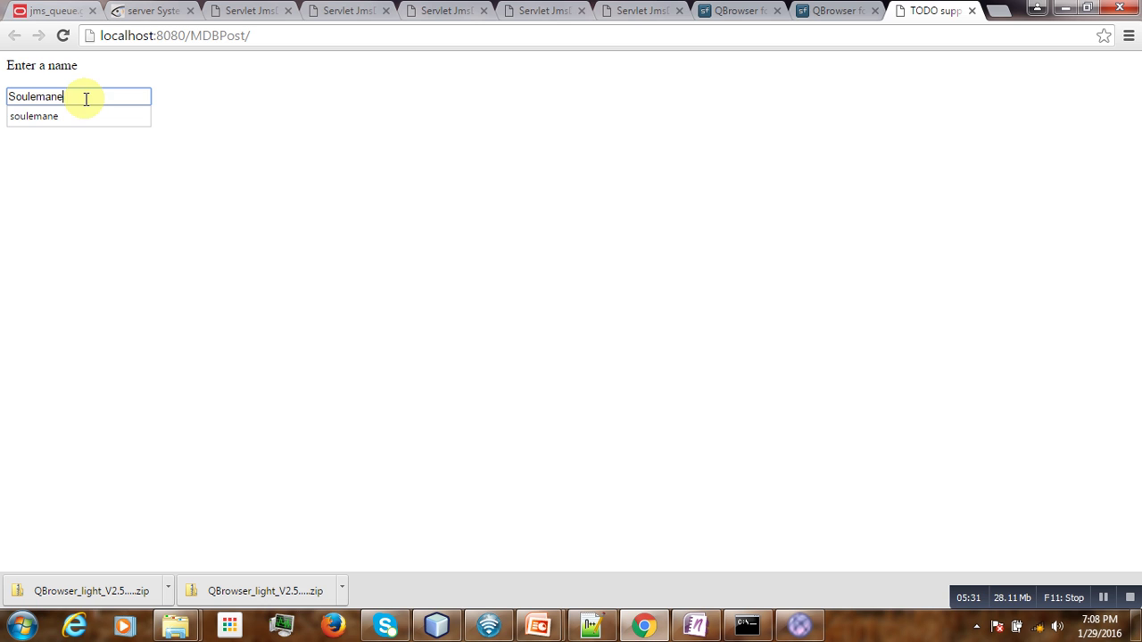
pyautogui.click(268, 97)
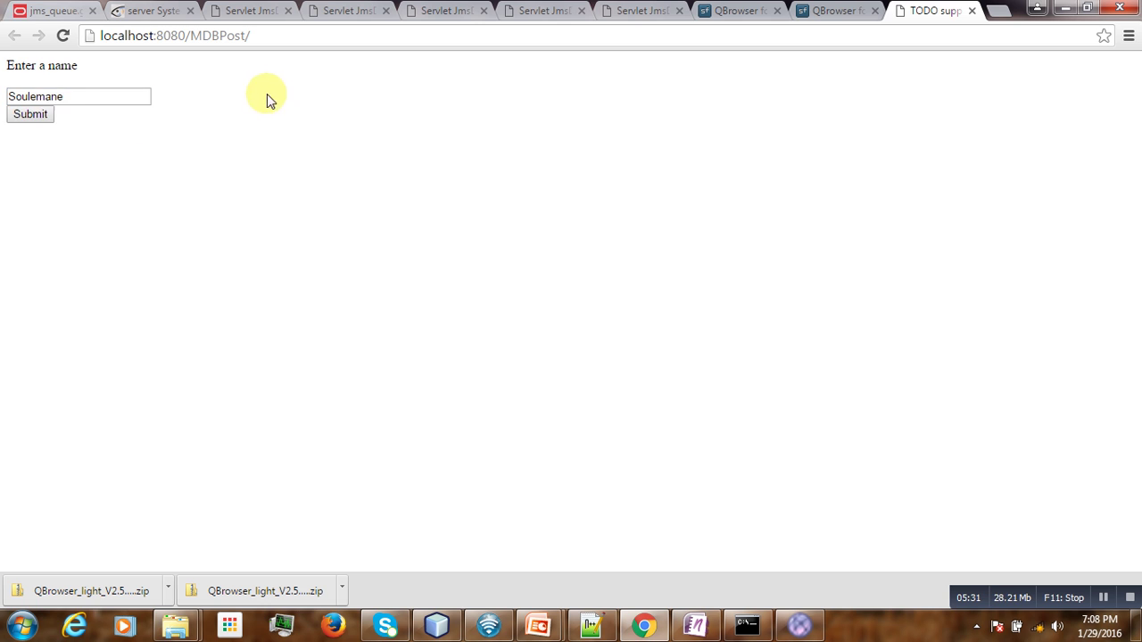
pyautogui.click(28, 116)
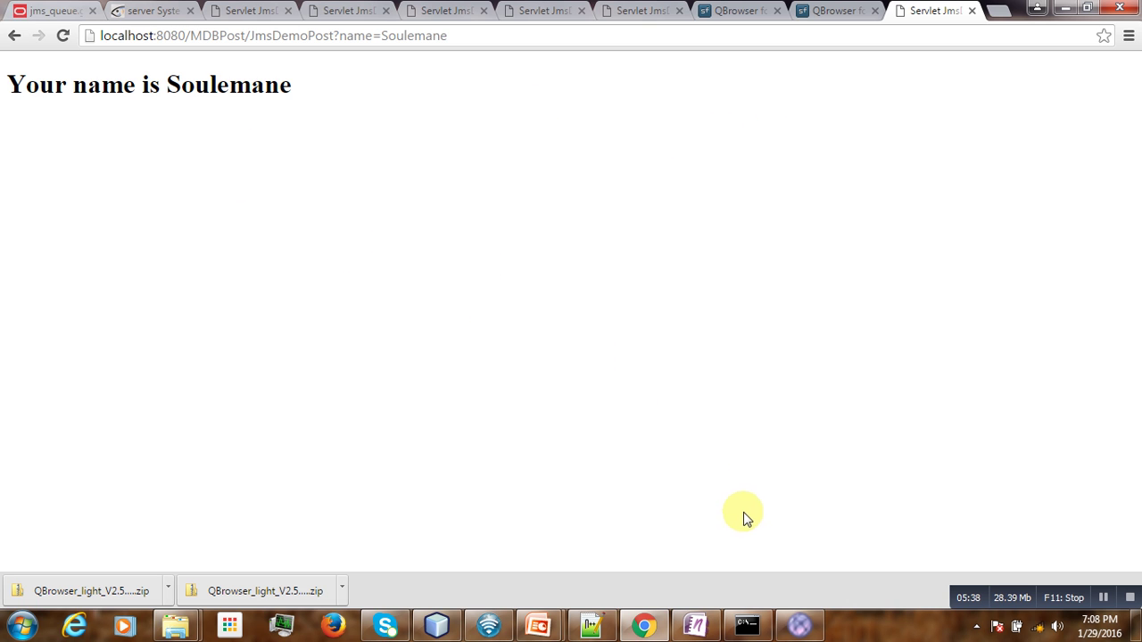
# Step: Collapse and re-expand QBrowser's Queue branch to look for new queues
pyautogui.click(800, 625)
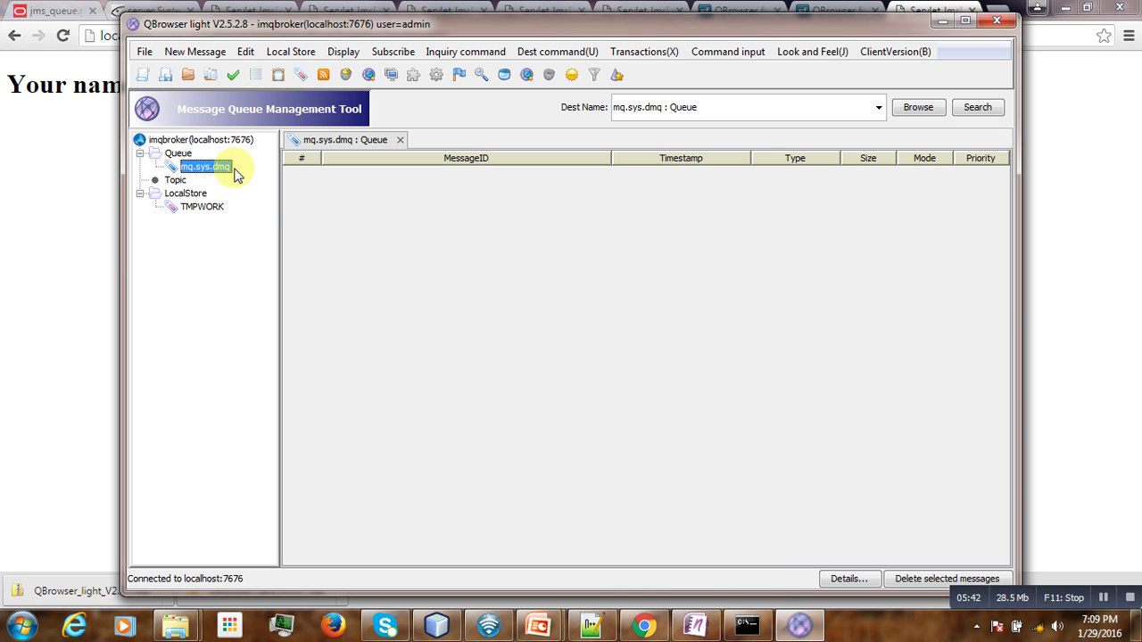
pyautogui.doubleClick(176, 154)
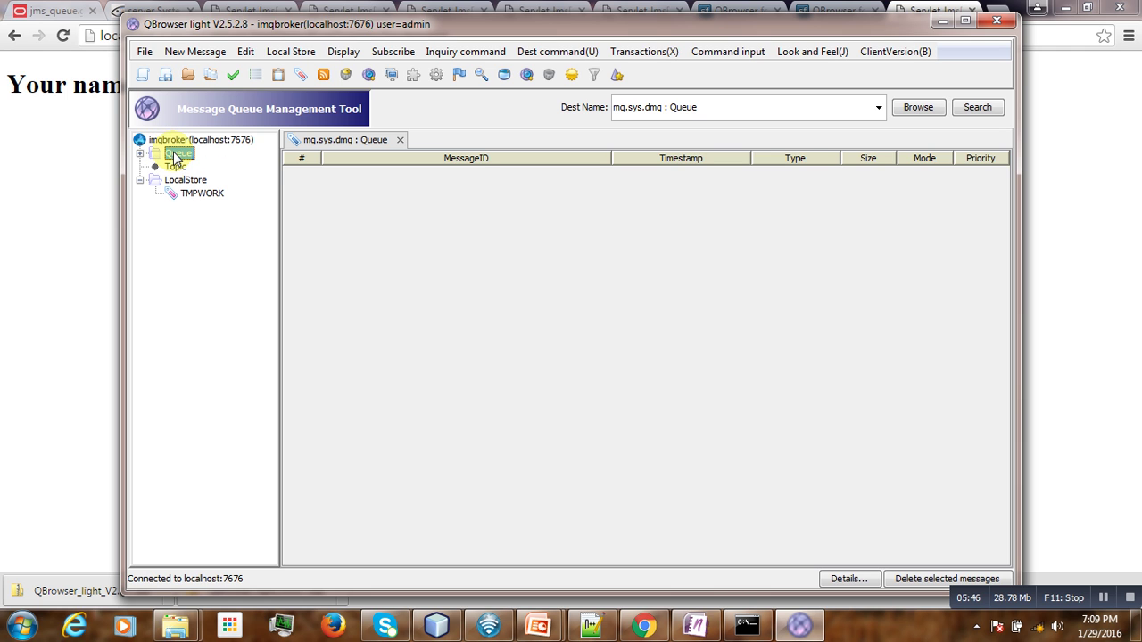
pyautogui.rightClick(176, 157)
pyautogui.doubleClick(176, 157)
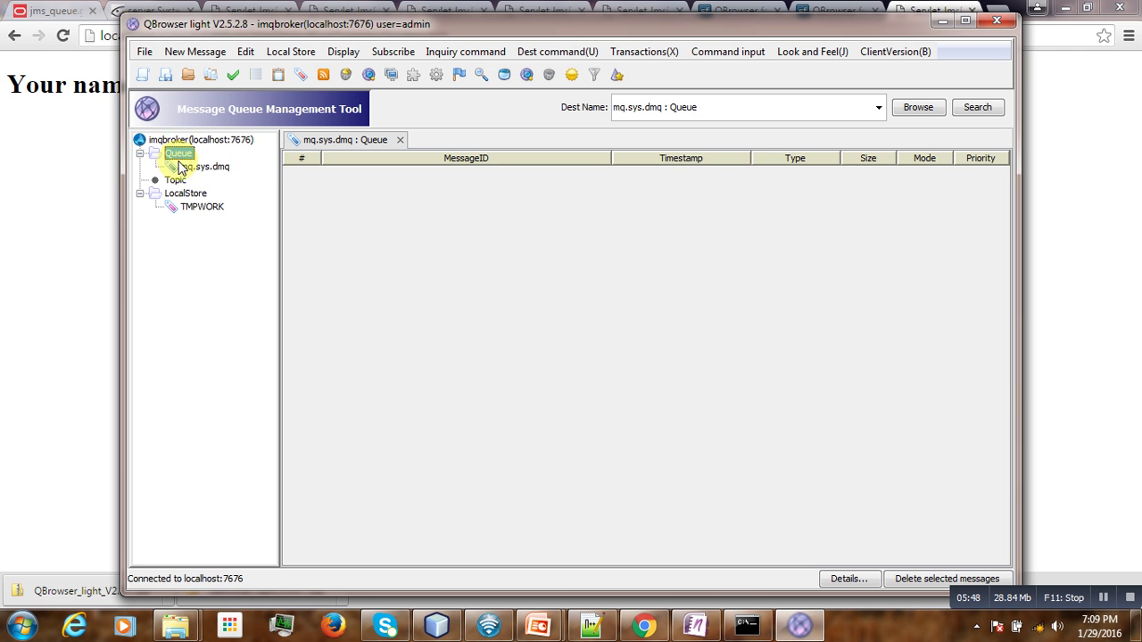
pyautogui.click(140, 154)
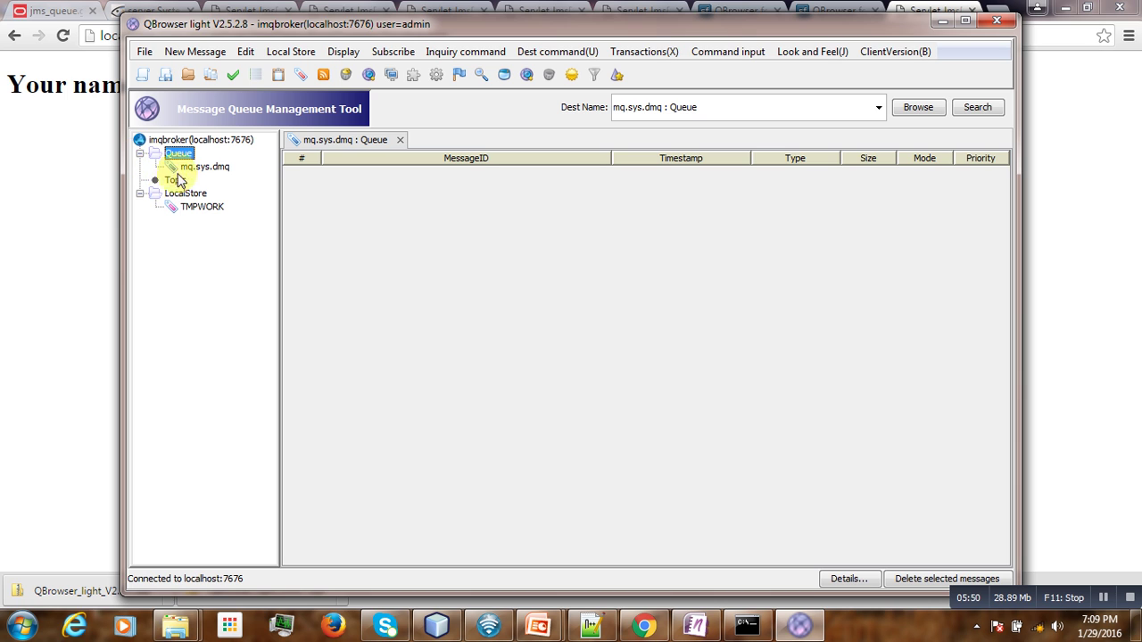
pyautogui.doubleClick(180, 153)
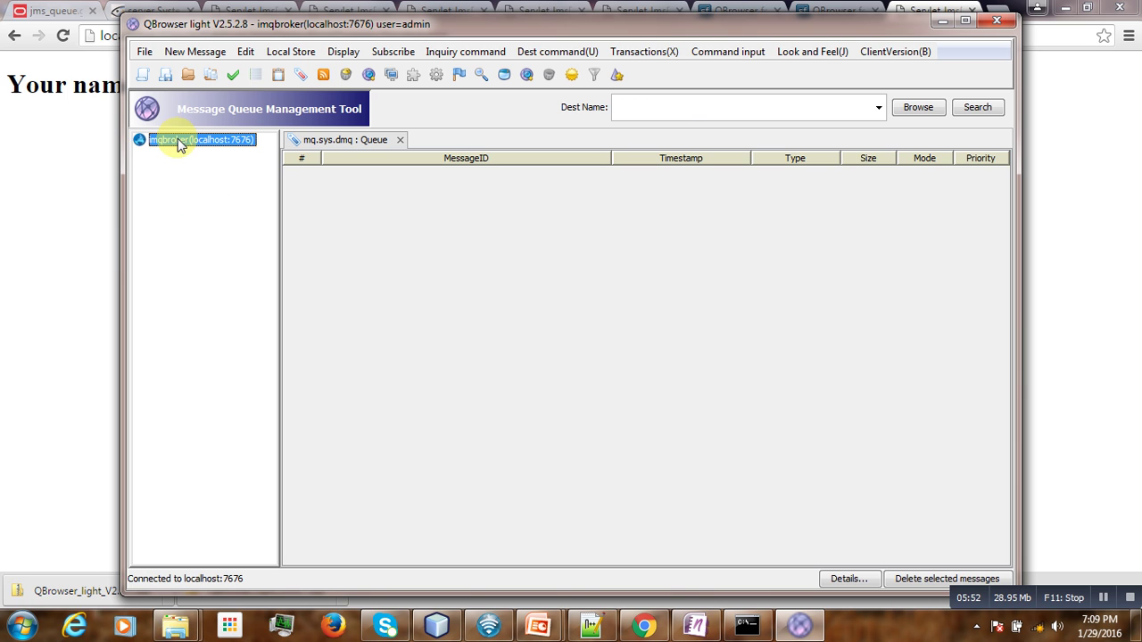
pyautogui.doubleClick(178, 142)
pyautogui.doubleClick(180, 154)
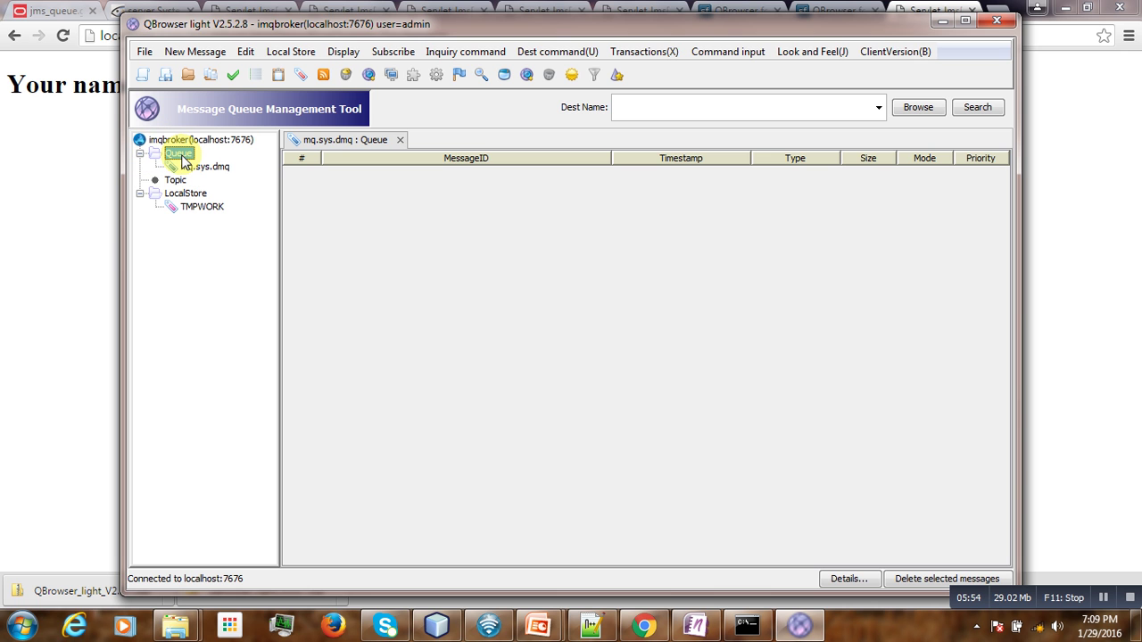
pyautogui.click(40, 144)
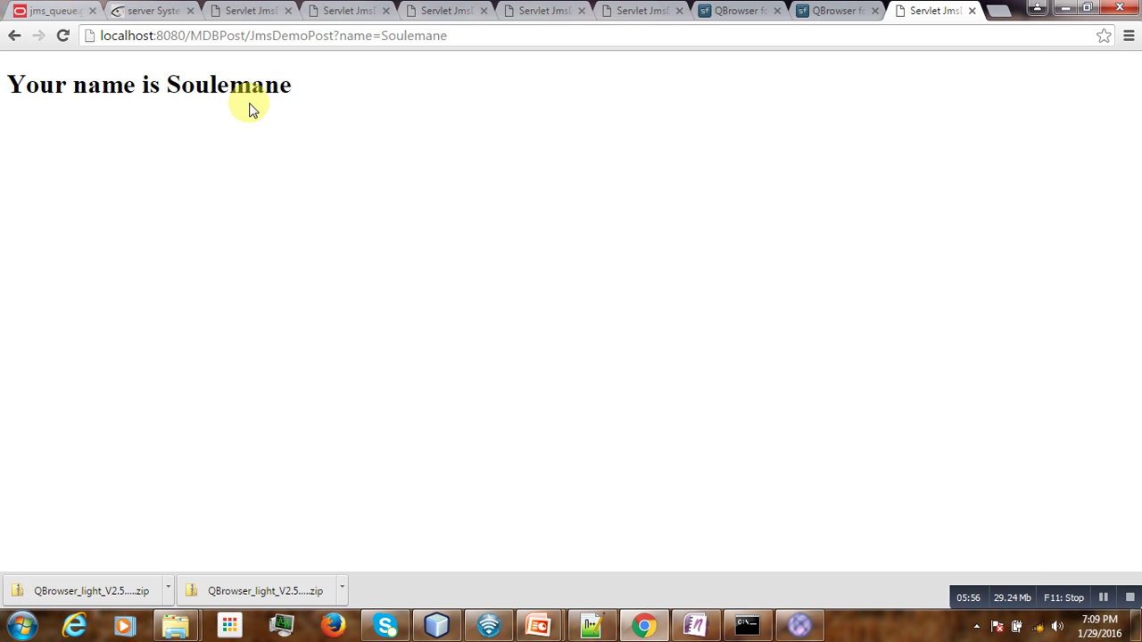
# Step: Reconnect to localhost:7676 and find PhysicalNewDemo holding one 9-byte text message
pyautogui.click(808, 623)
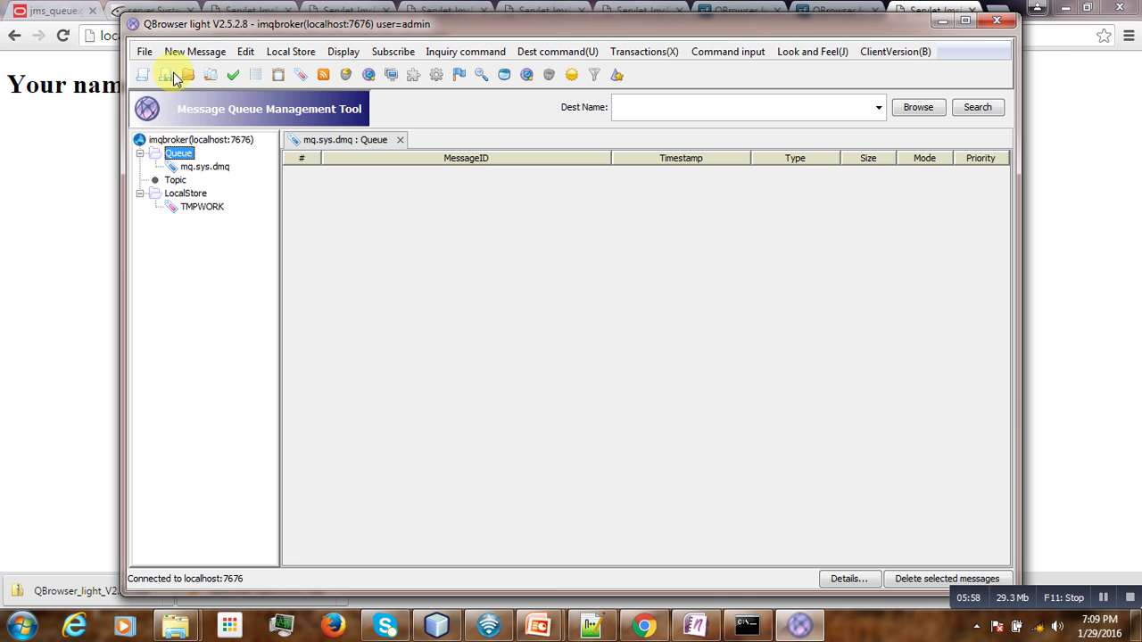
pyautogui.click(145, 52)
pyautogui.click(152, 89)
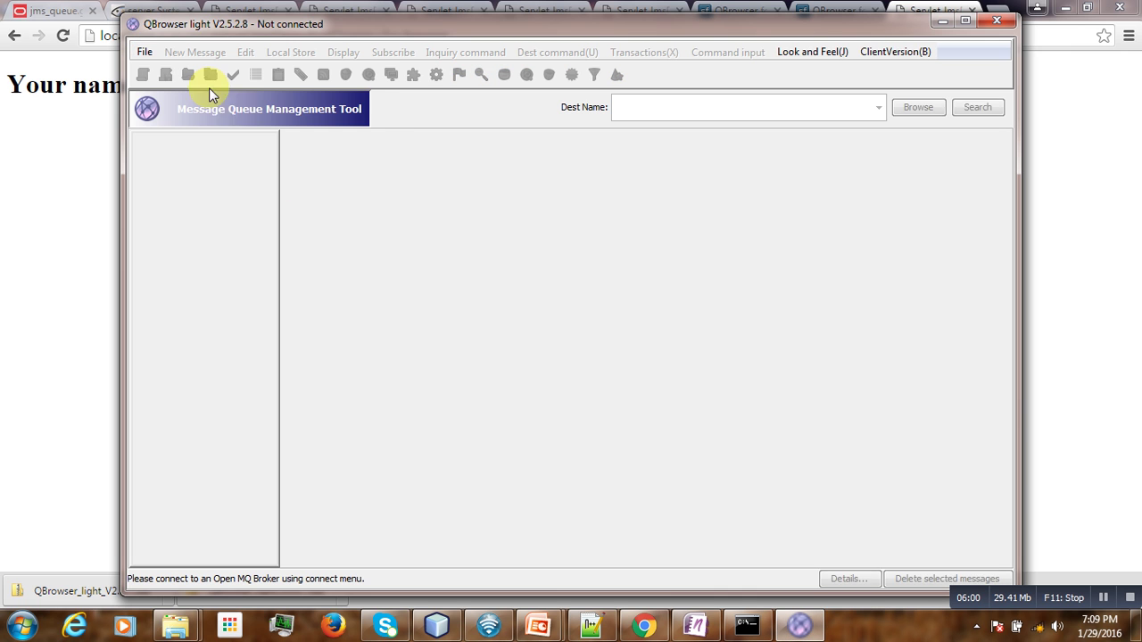
pyautogui.click(144, 51)
pyautogui.click(183, 69)
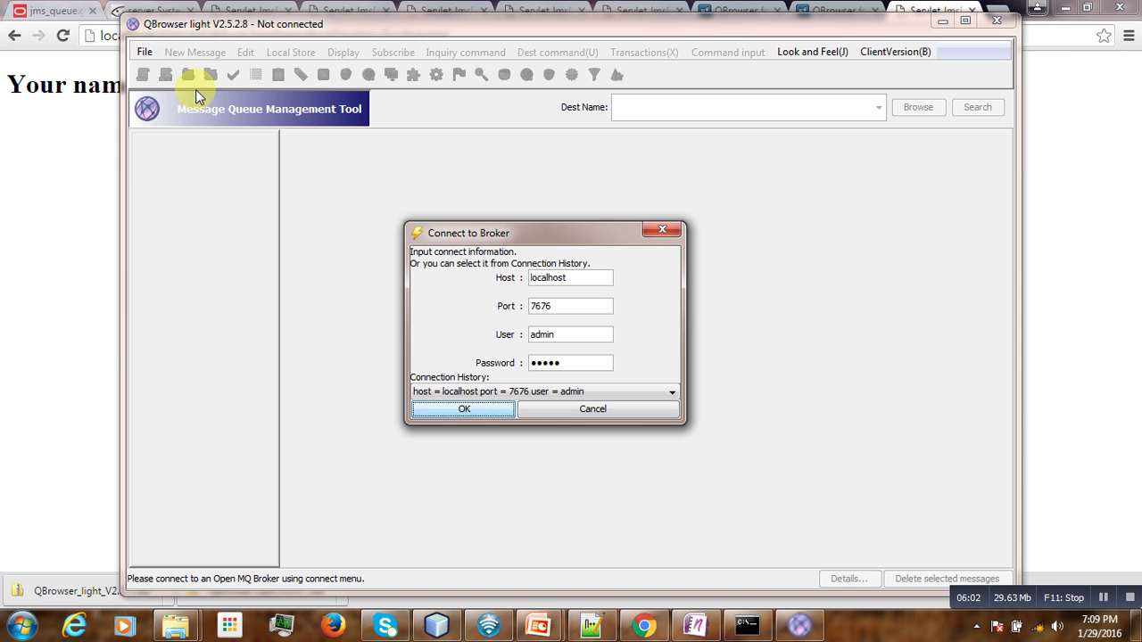
pyautogui.click(476, 409)
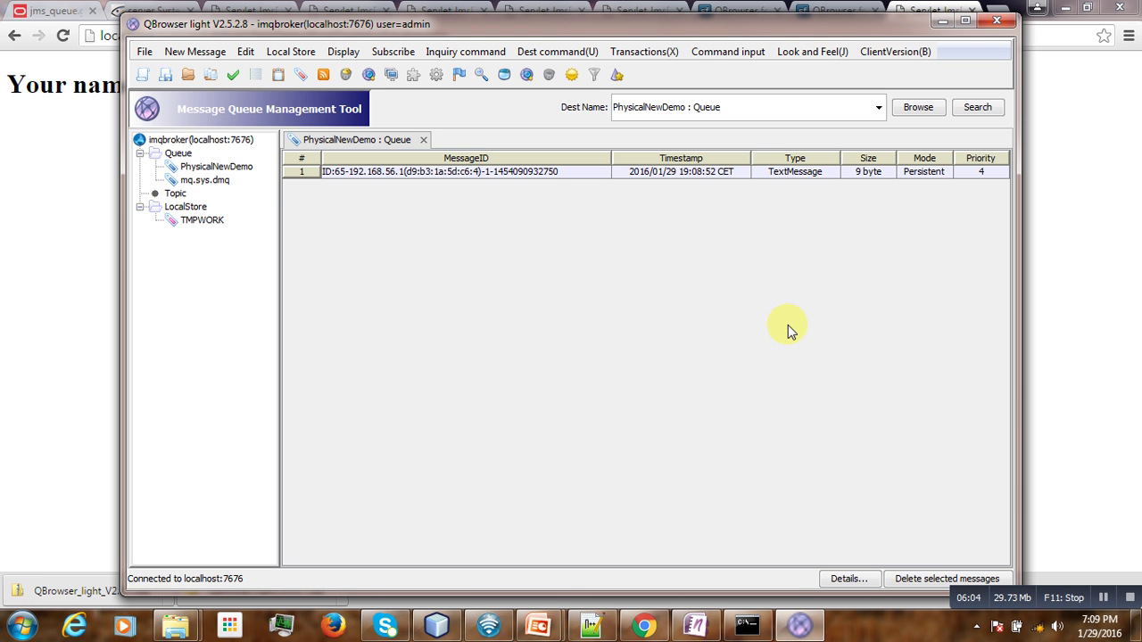
pyautogui.click(236, 169)
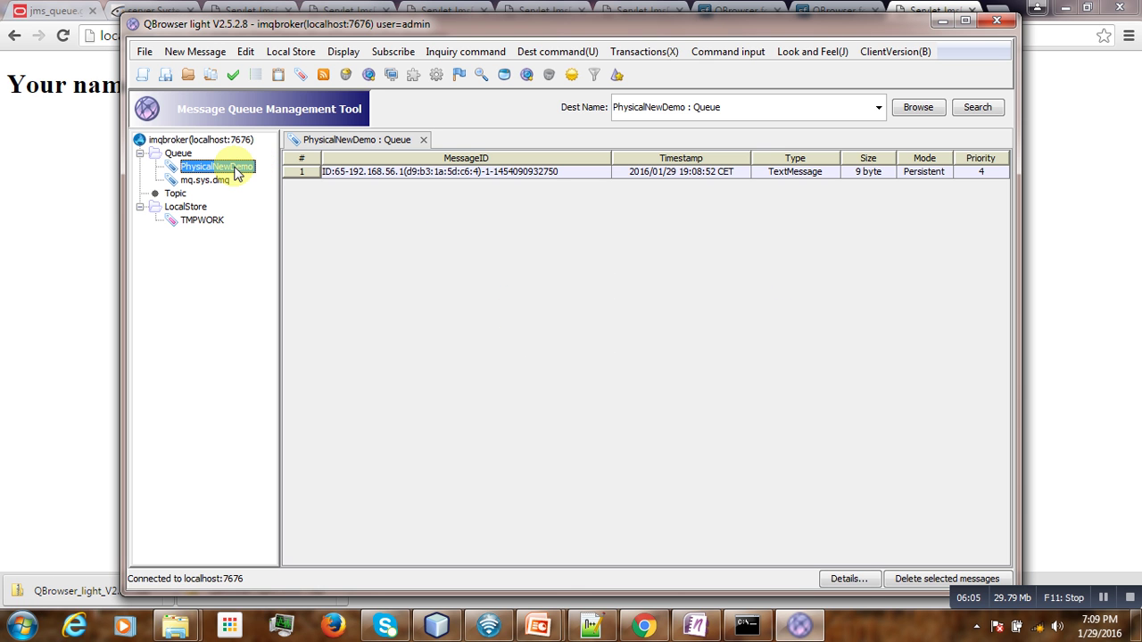
pyautogui.click(204, 181)
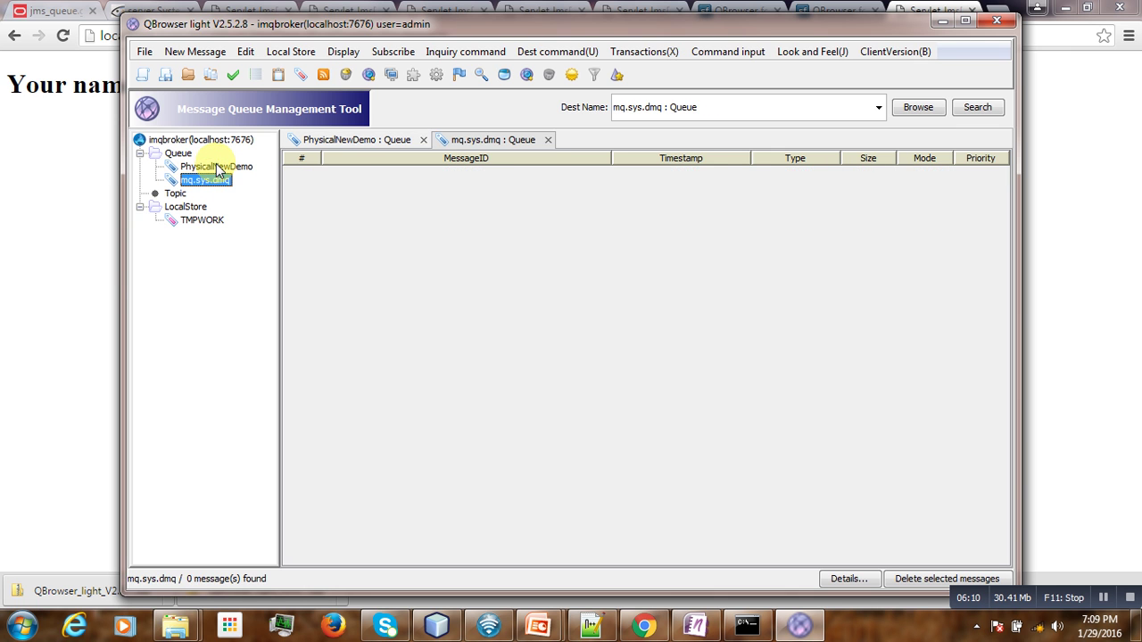
pyautogui.click(96, 158)
pyautogui.click(149, 11)
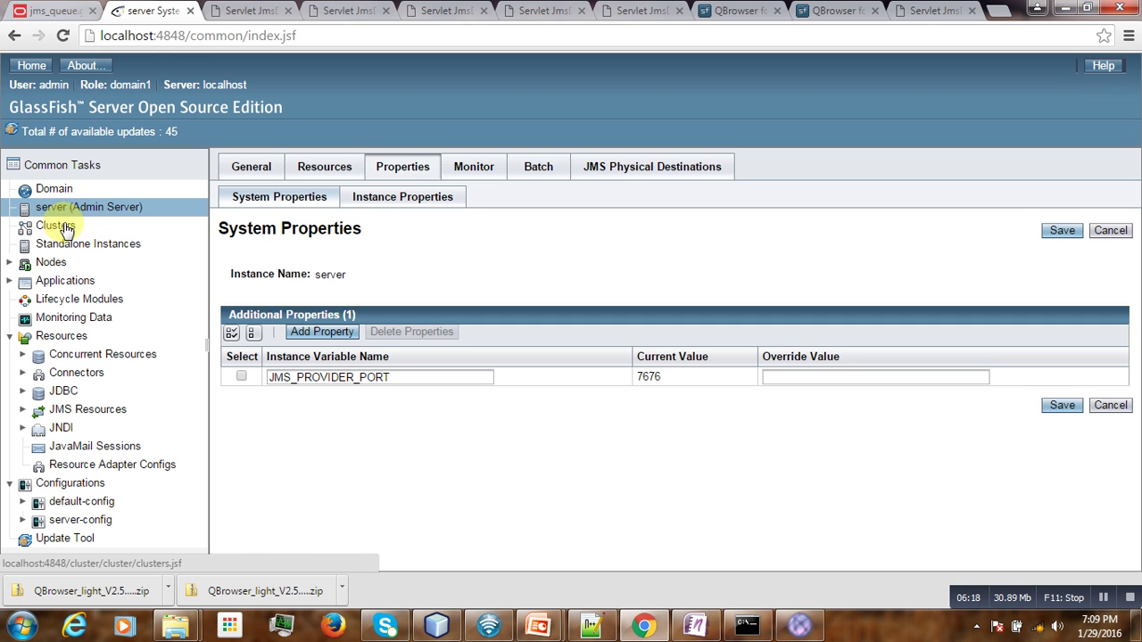
# Step: Open PhysicalNewDemo's statistics under the Admin Server's JMS Physical Destinations, confirming Number of Messages 1
pyautogui.click(80, 284)
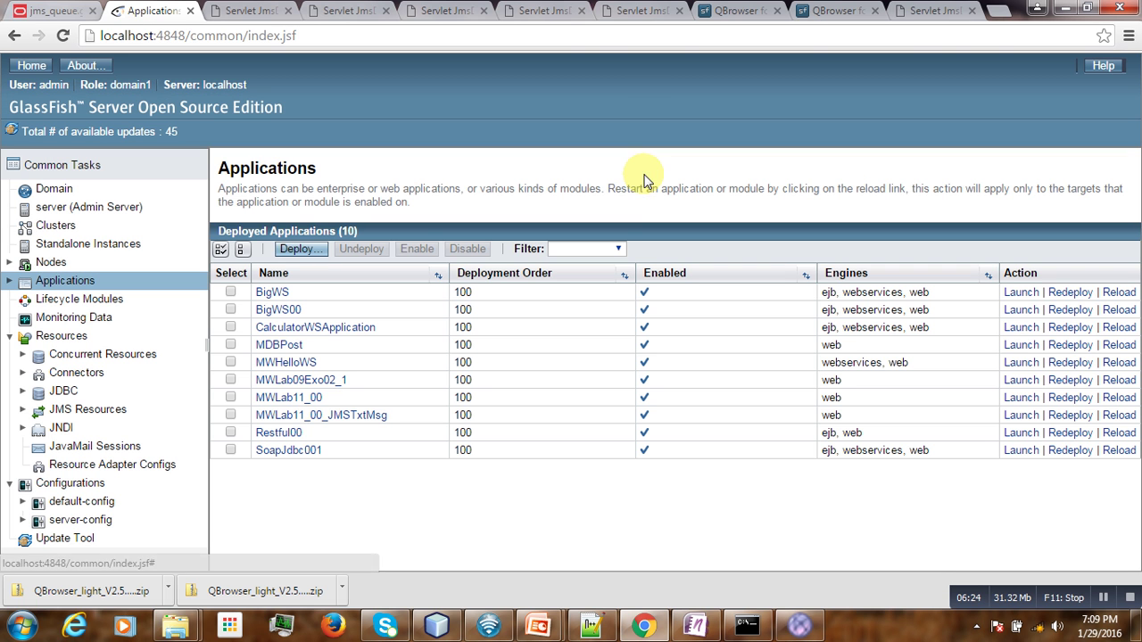
pyautogui.click(78, 213)
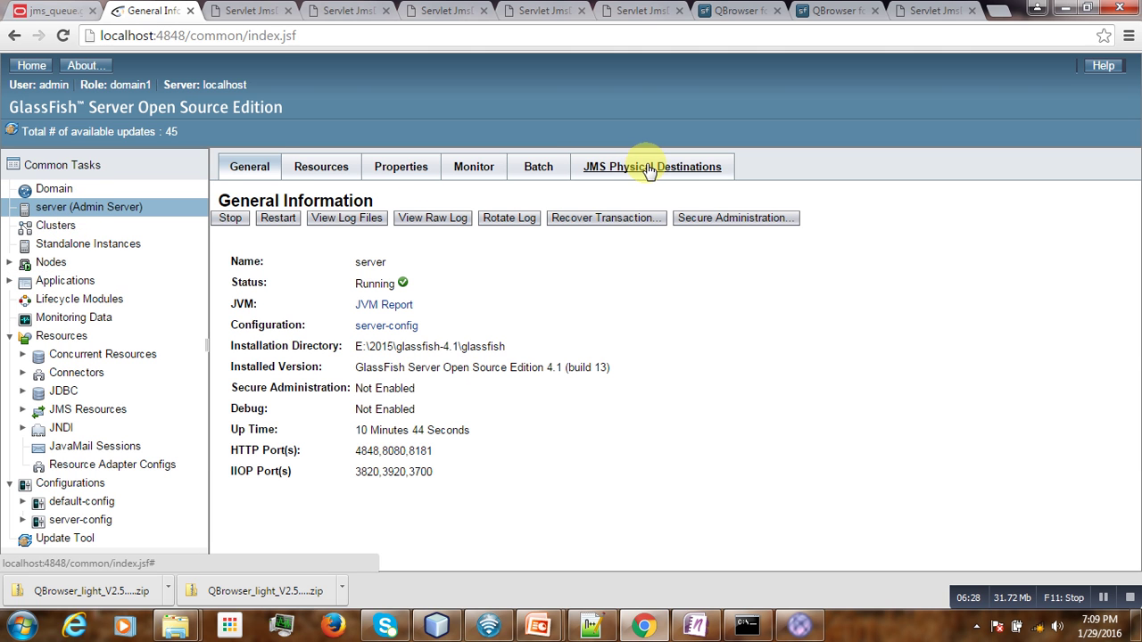
pyautogui.click(642, 165)
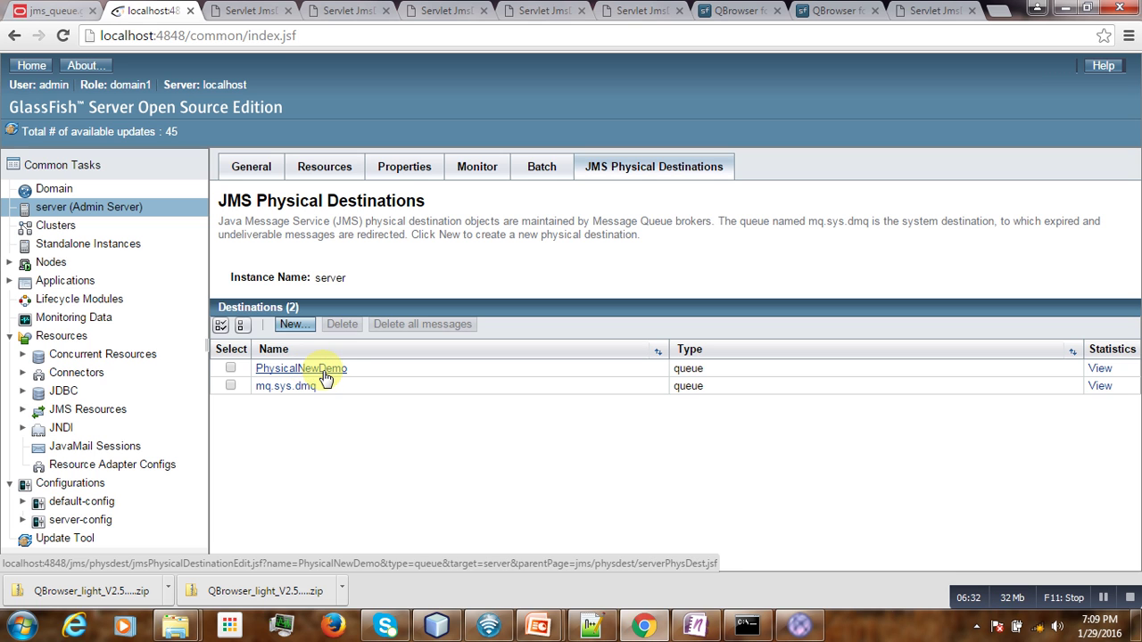
pyautogui.click(1101, 367)
pyautogui.scroll(-2, 842, 327)
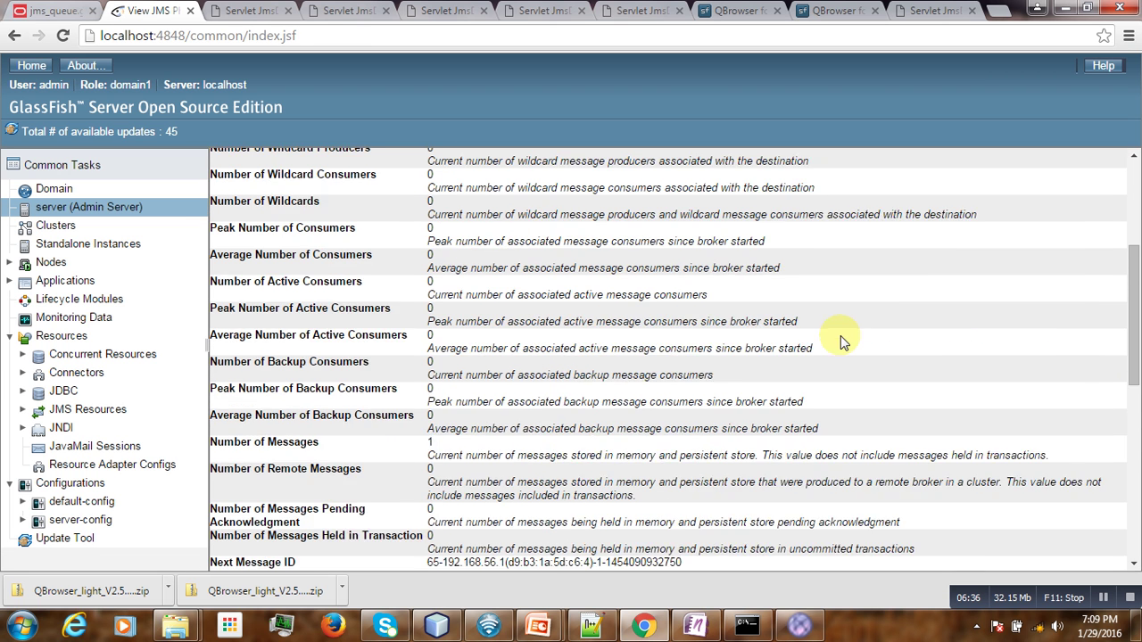
pyautogui.scroll(-1, 821, 348)
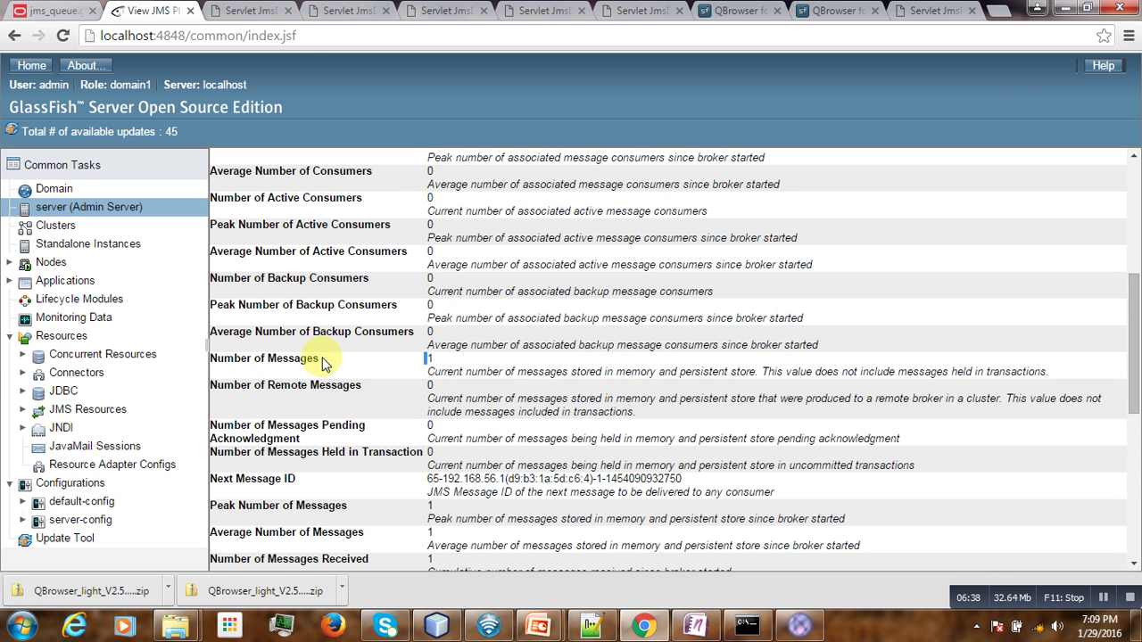
pyautogui.doubleClick(429, 358)
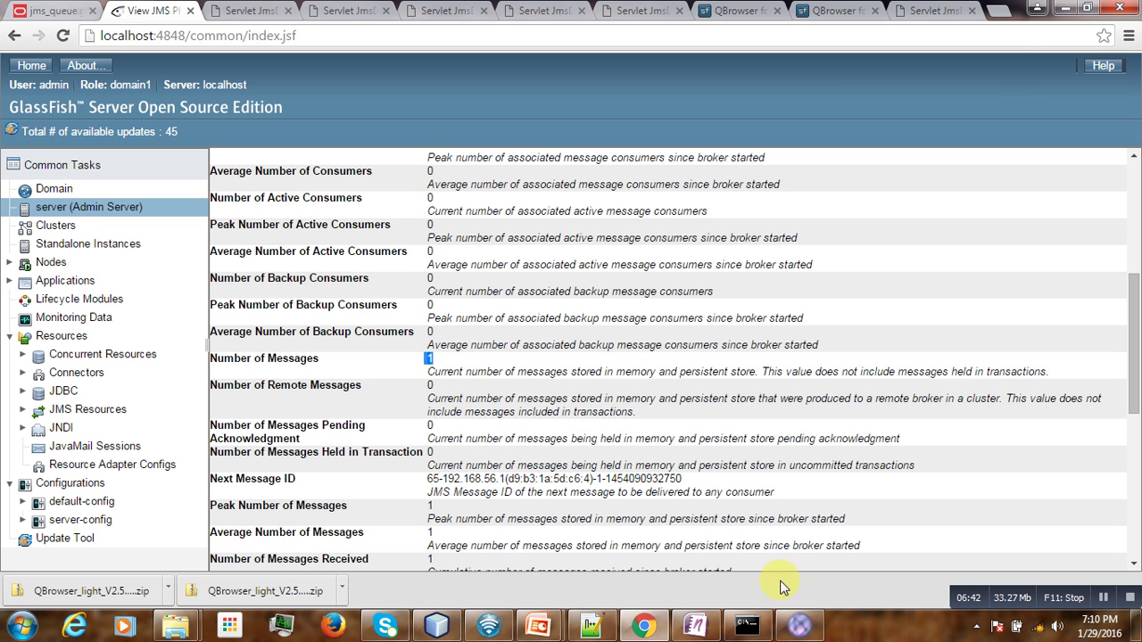
pyautogui.click(800, 625)
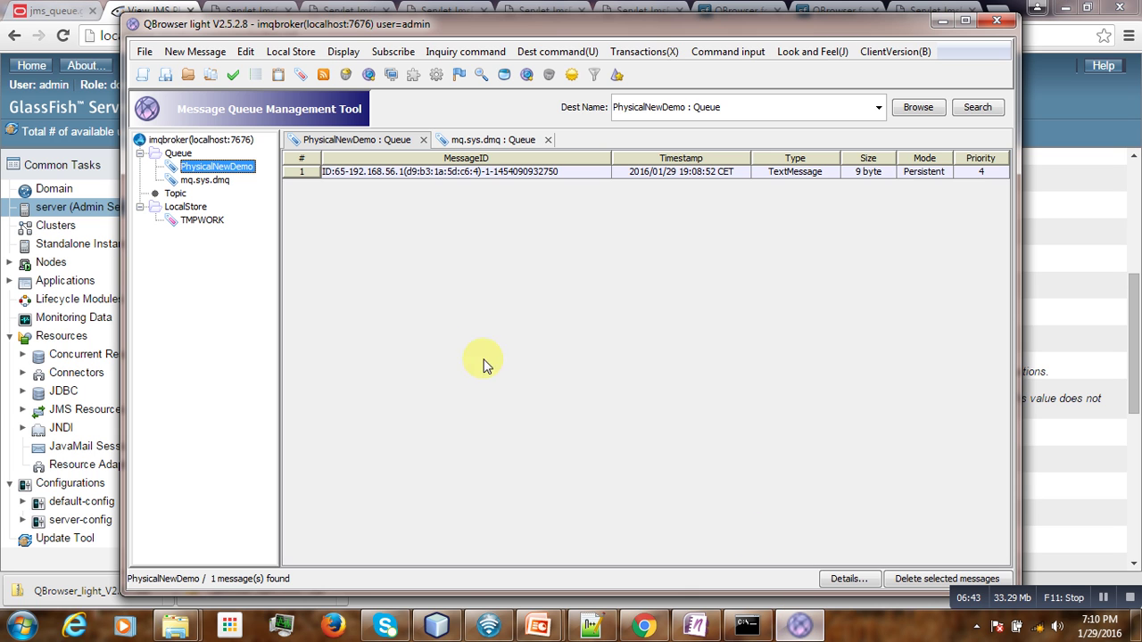
pyautogui.click(563, 174)
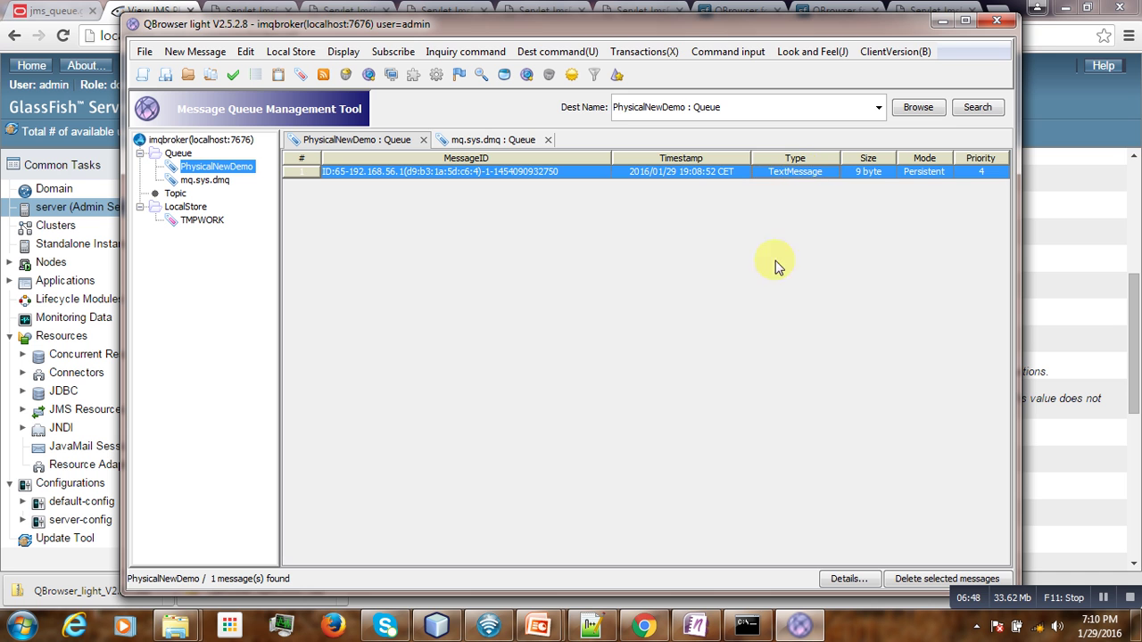
# Step: Open JmsDemoPost.java and locate the processRequest line that creates the TextMessage
pyautogui.click(451, 629)
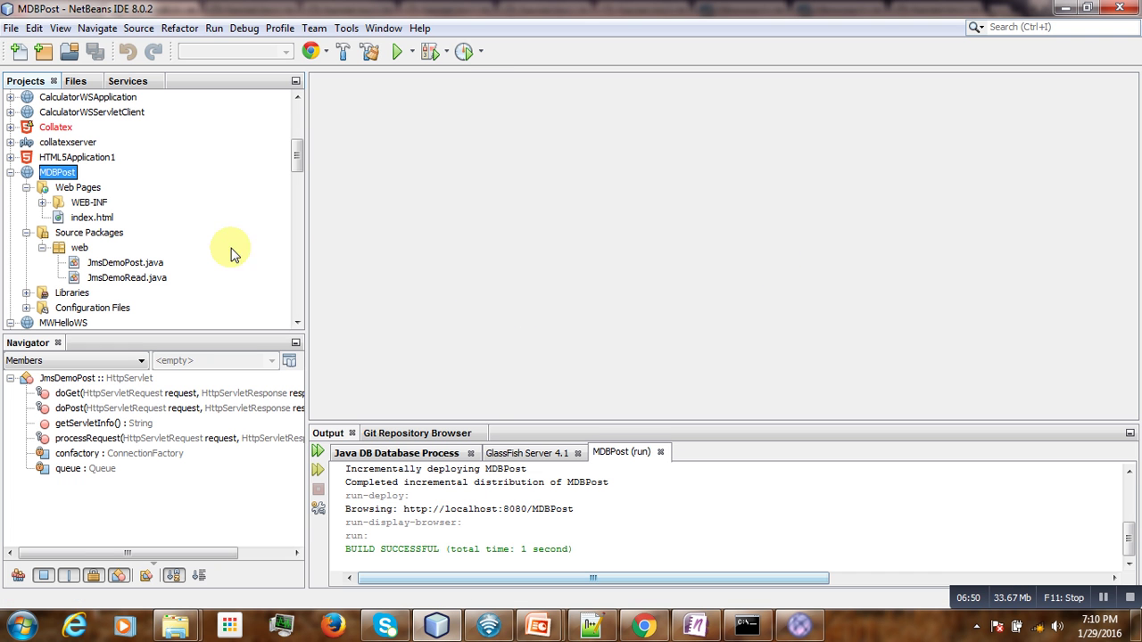
pyautogui.doubleClick(125, 263)
pyautogui.scroll(-3, 580, 268)
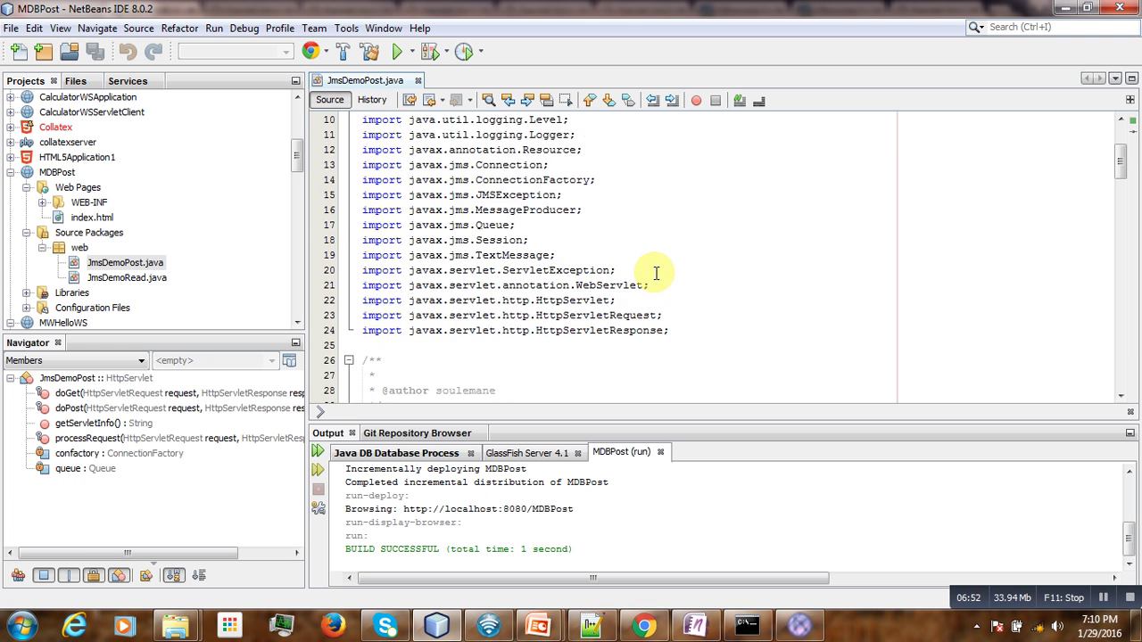
pyautogui.scroll(-5, 656, 267)
pyautogui.scroll(-4, 651, 263)
pyautogui.scroll(-3, 649, 260)
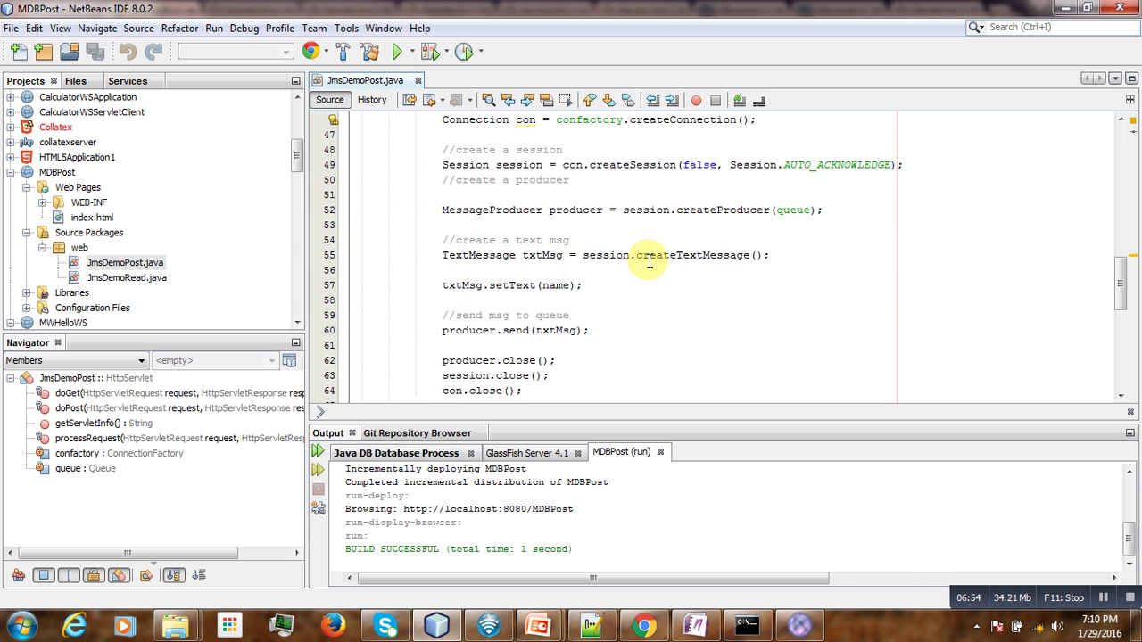
pyautogui.click(483, 255)
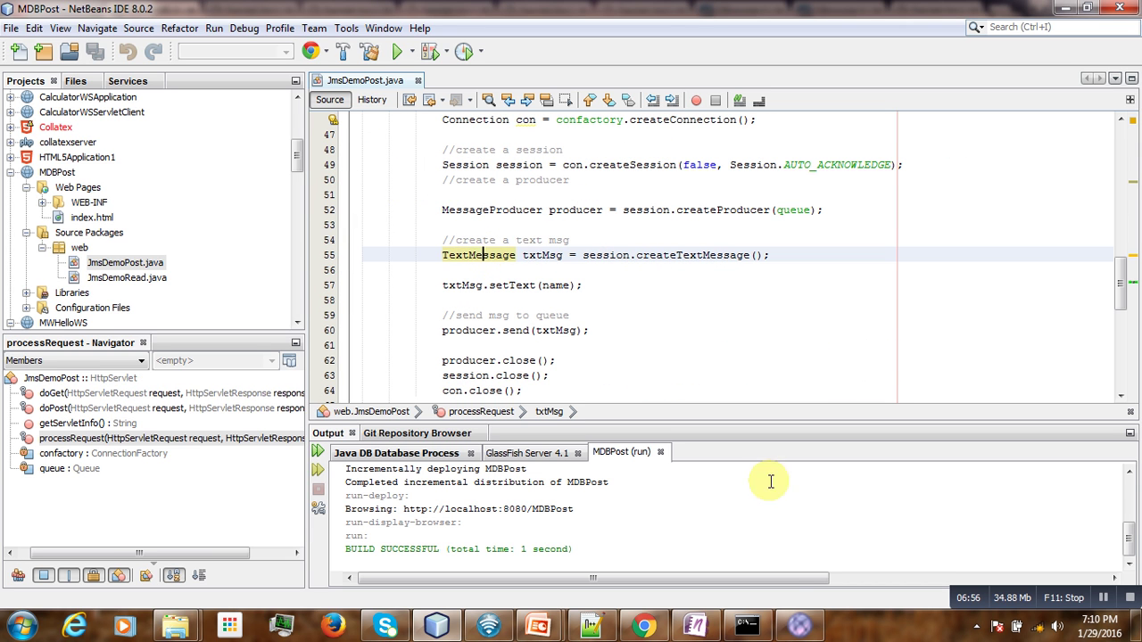
pyautogui.click(807, 629)
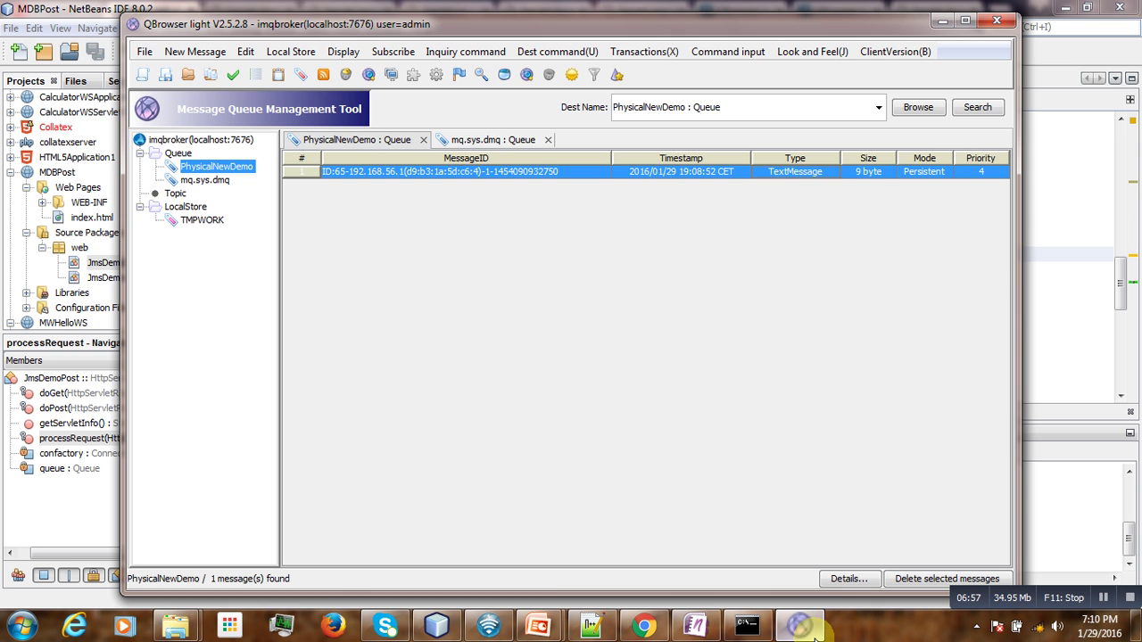
# Step: Open the queued message's details, confirm its body reads Soulemane, and list its actions
pyautogui.doubleClick(803, 178)
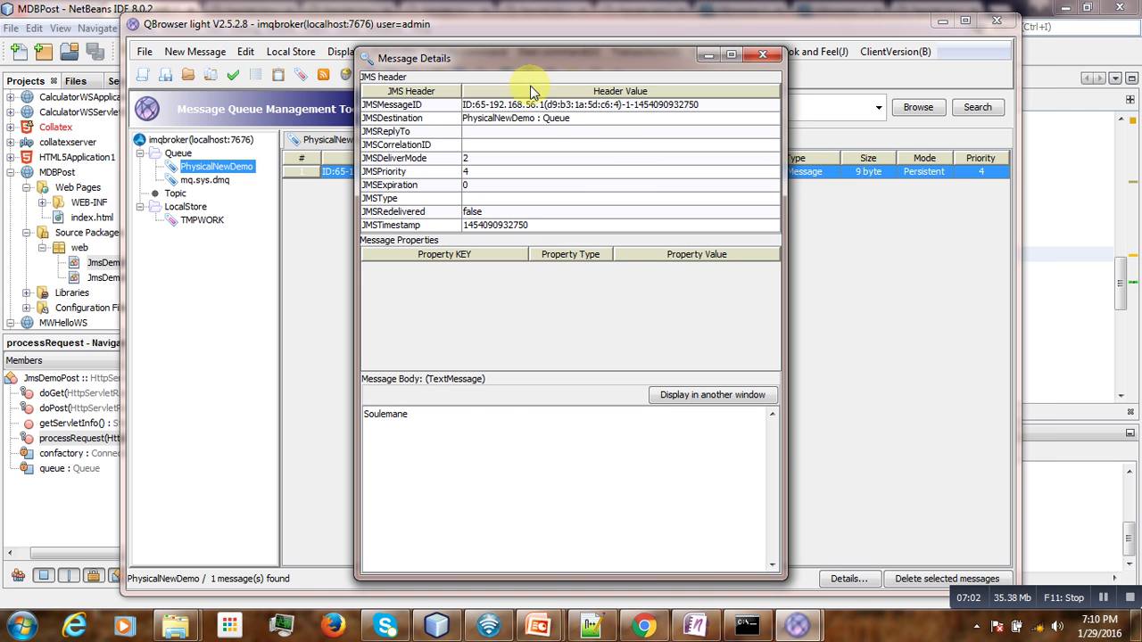
pyautogui.moveTo(426, 415); pyautogui.dragTo(366, 416)
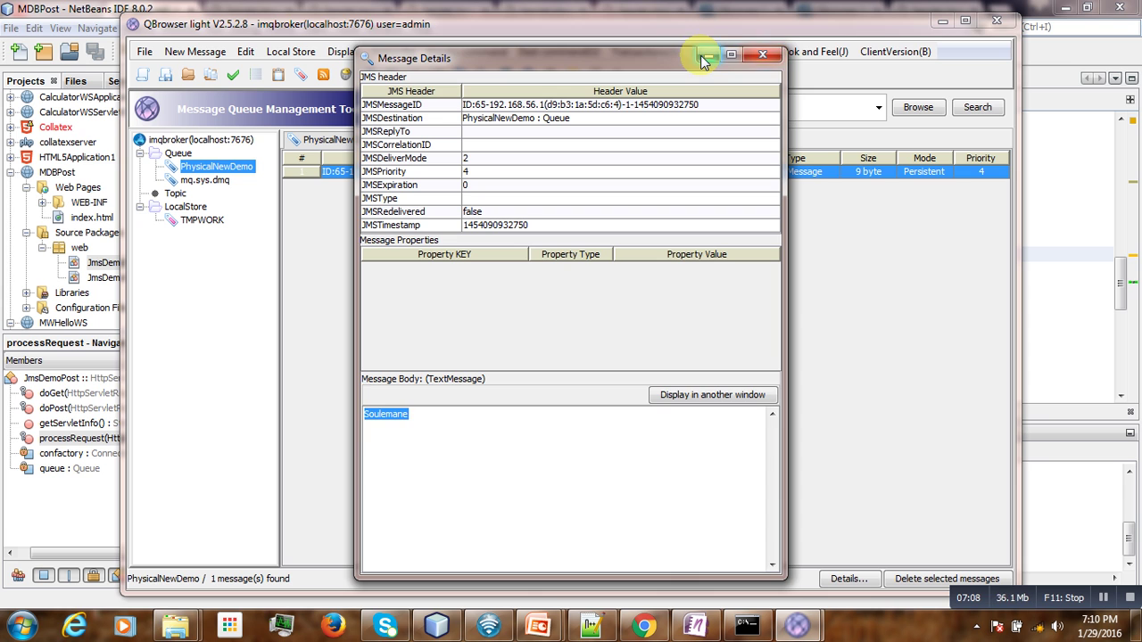
pyautogui.click(762, 55)
pyautogui.rightClick(551, 174)
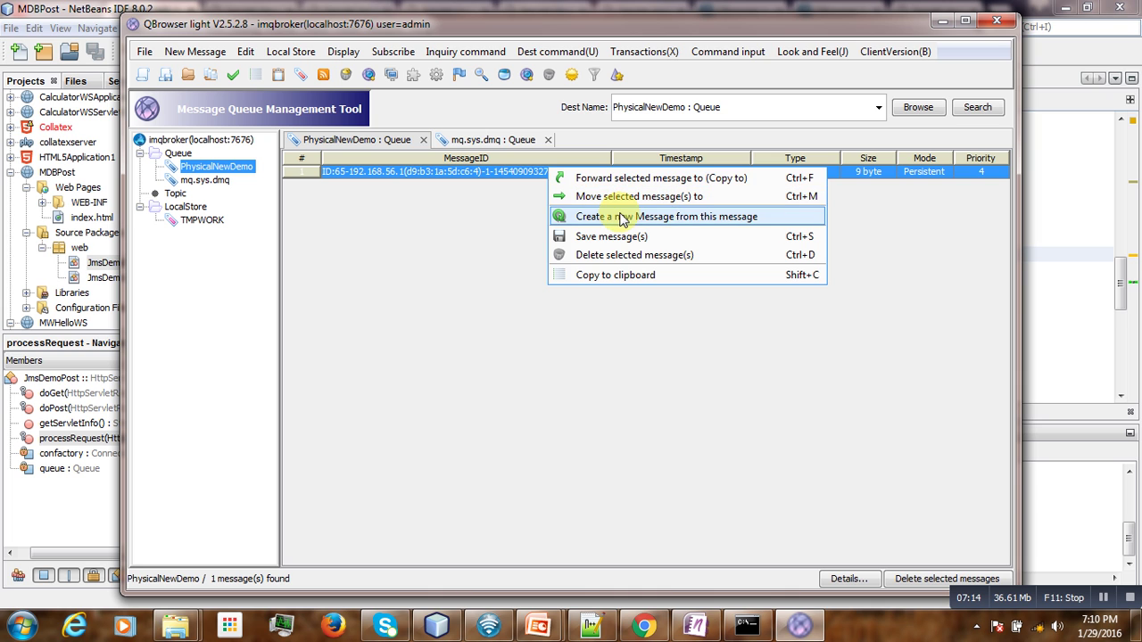
# Step: Rerun the MDBPost project from its context menu in the NetBeans Projects tab
pyautogui.click(428, 254)
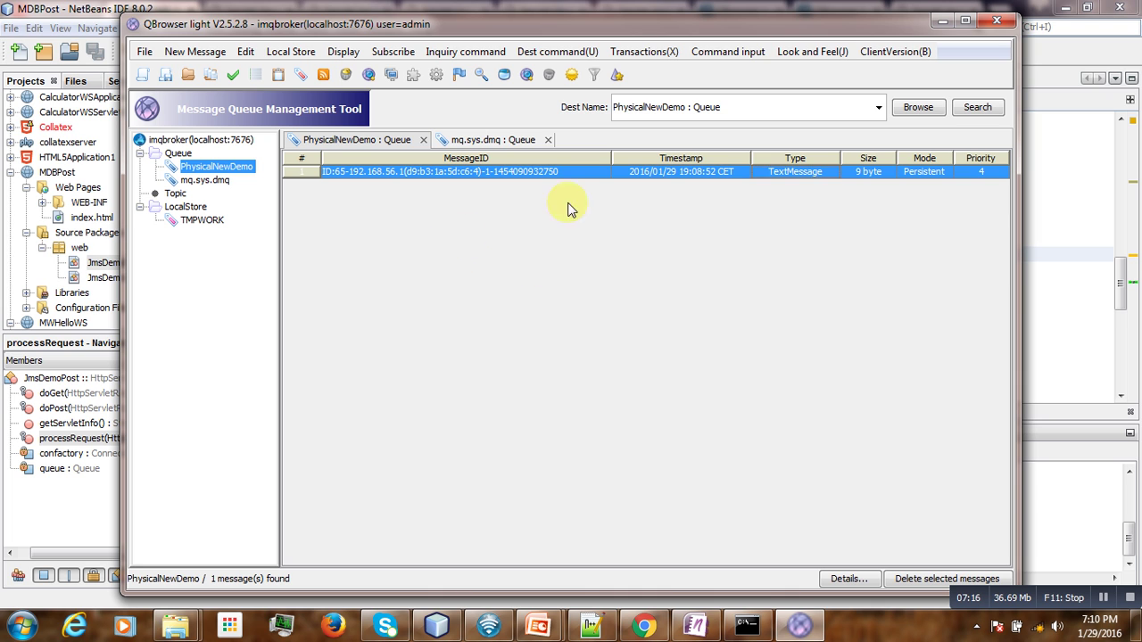
pyautogui.click(646, 628)
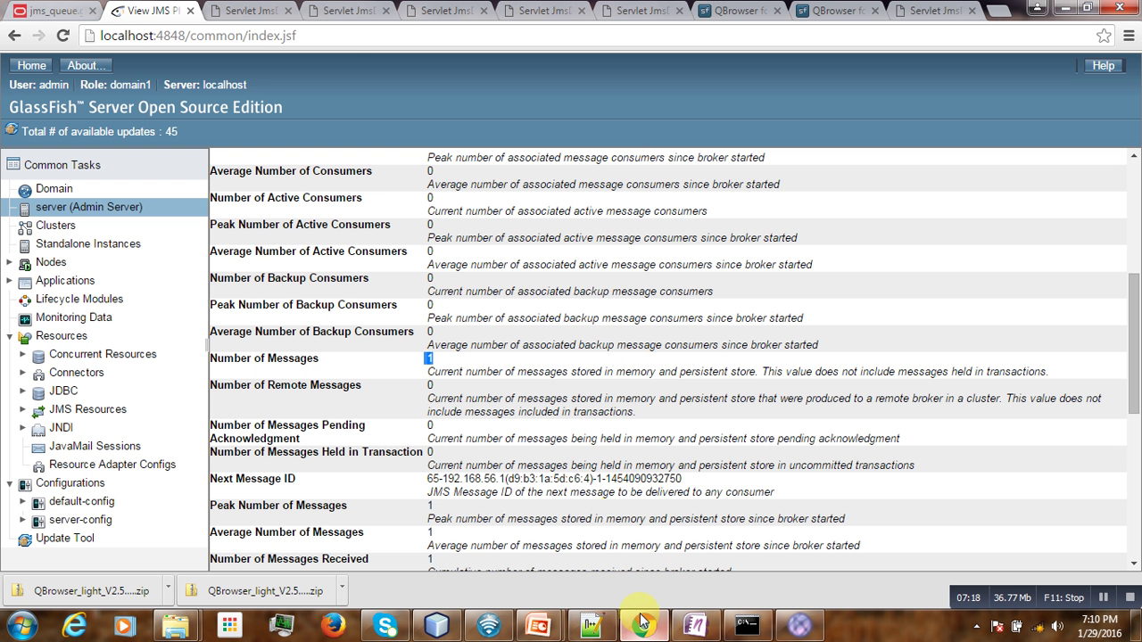
pyautogui.click(589, 628)
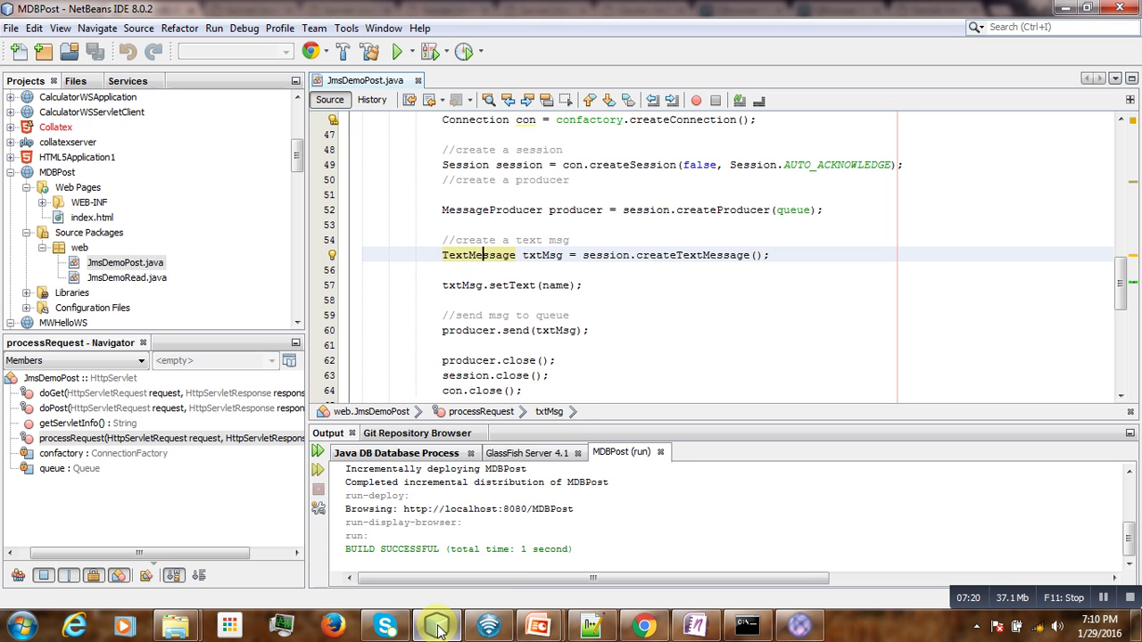
pyautogui.click(59, 174)
pyautogui.rightClick(59, 174)
pyautogui.press('Escape')
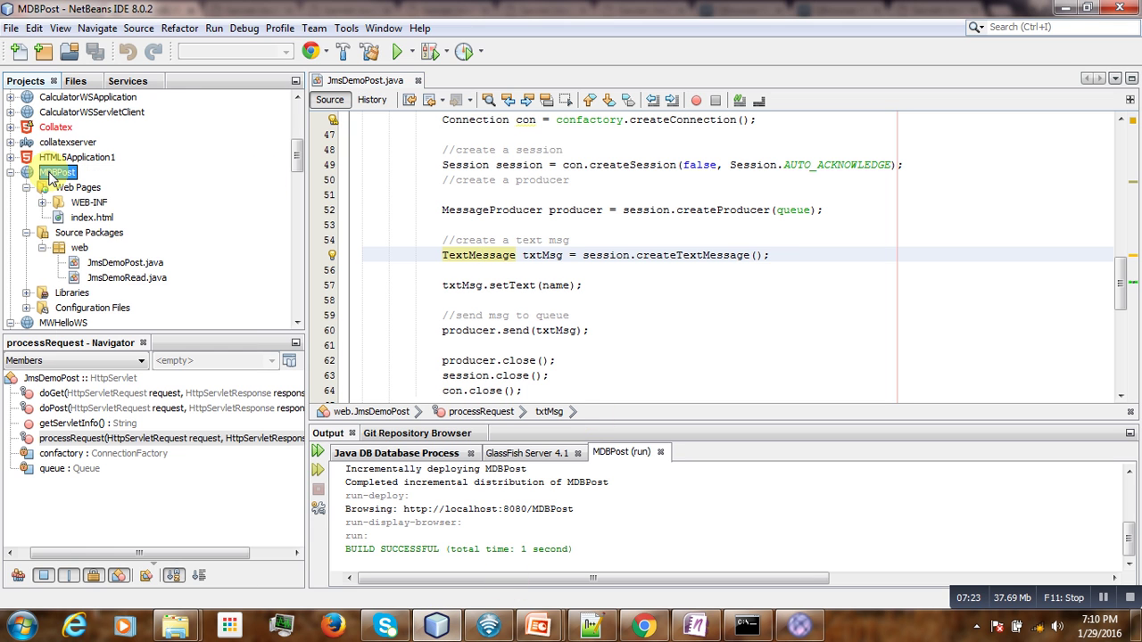
pyautogui.rightClick(79, 182)
pyautogui.press('Escape')
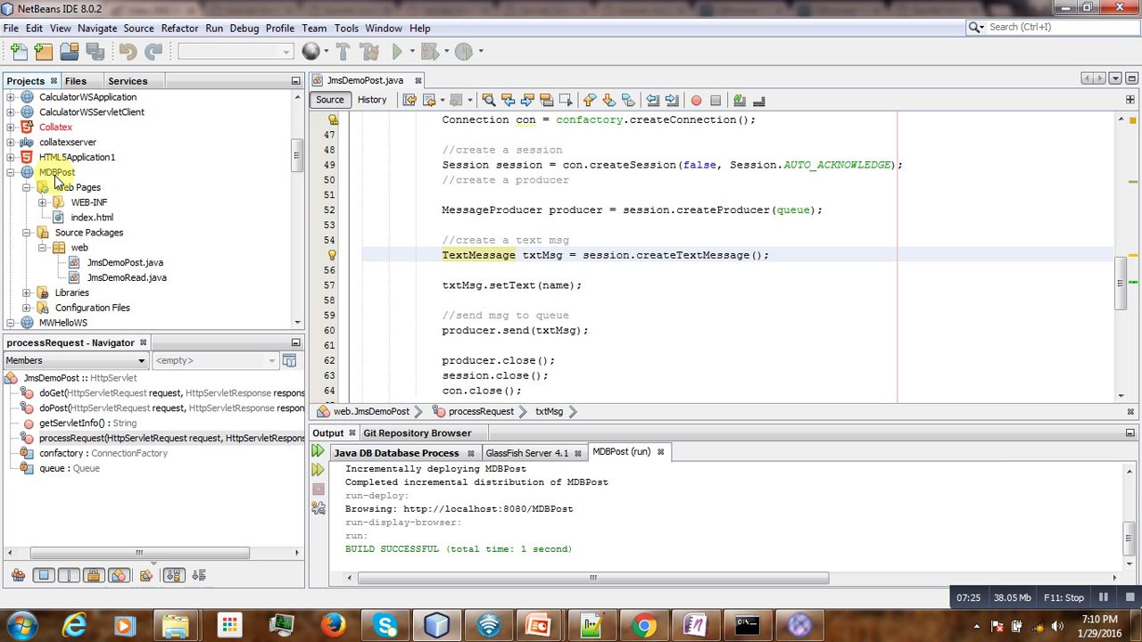
pyautogui.rightClick(57, 179)
pyautogui.click(120, 304)
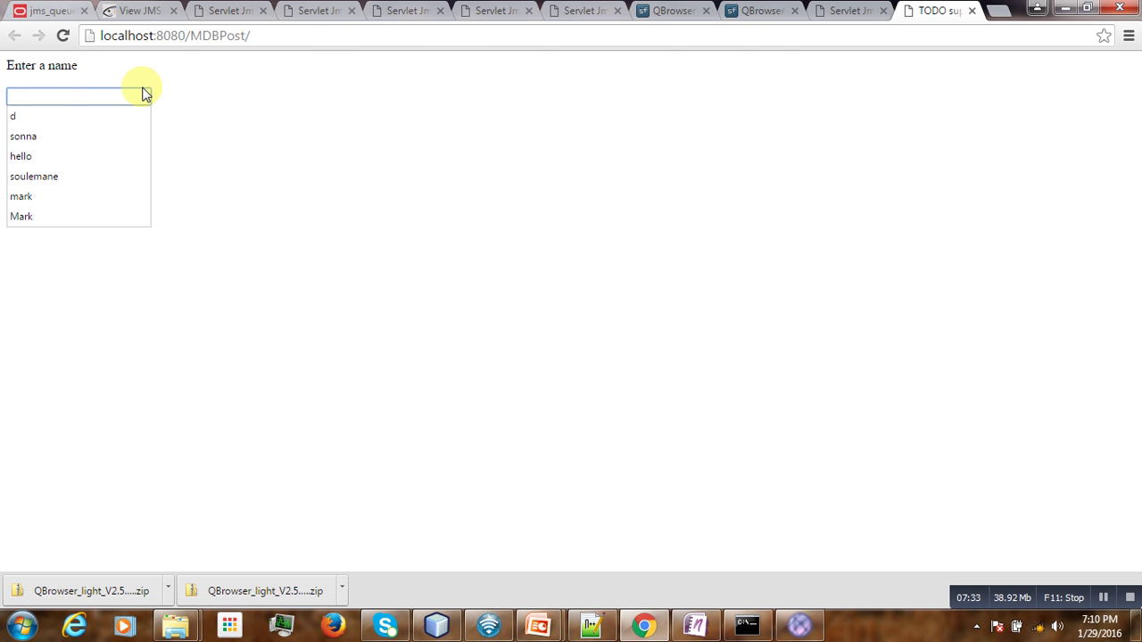
# Step: Enter the name Cameroon in the form and submit it to the JmsDemoPost servlet
pyautogui.write('Genn')
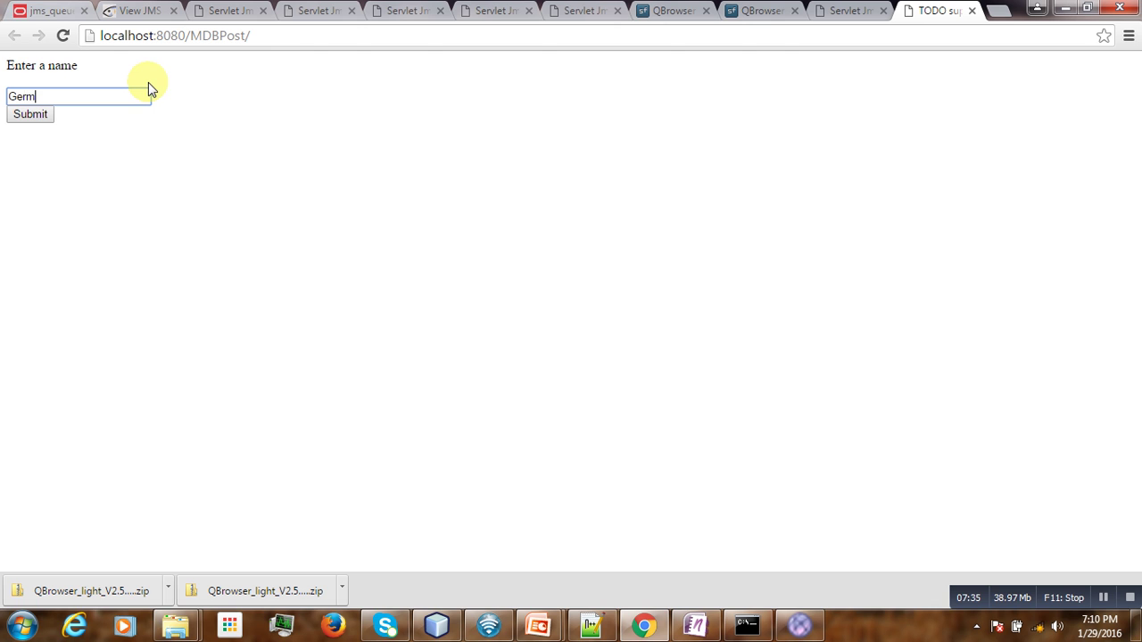
pyautogui.press('BackSpace')
pyautogui.press('BackSpace')
pyautogui.press('BackSpace')
pyautogui.press('BackSpace')
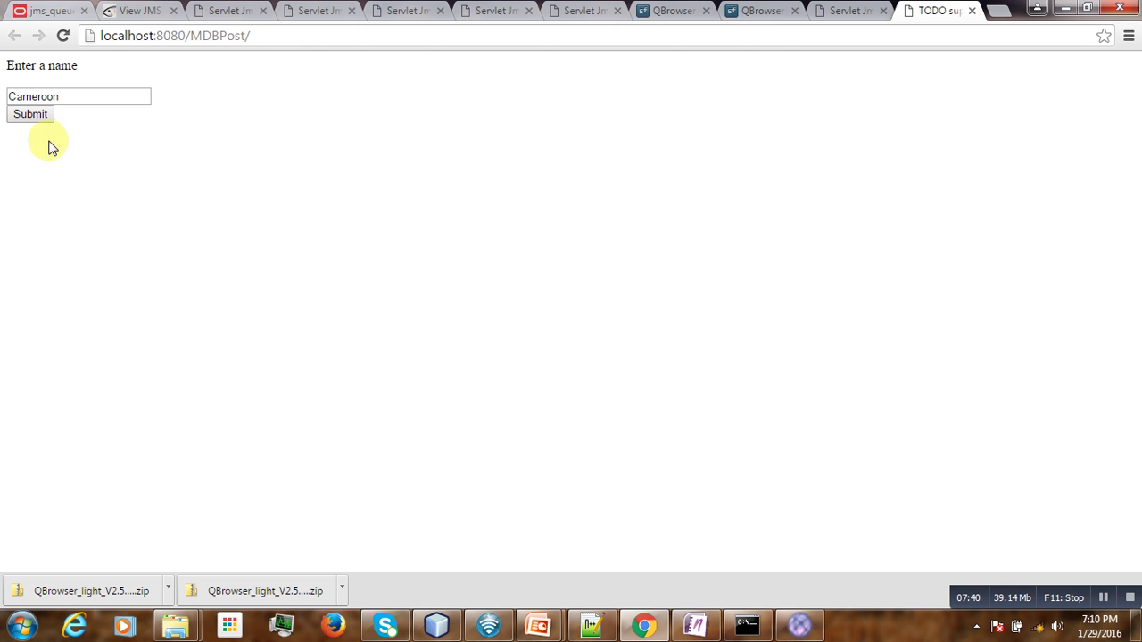
pyautogui.click(20, 117)
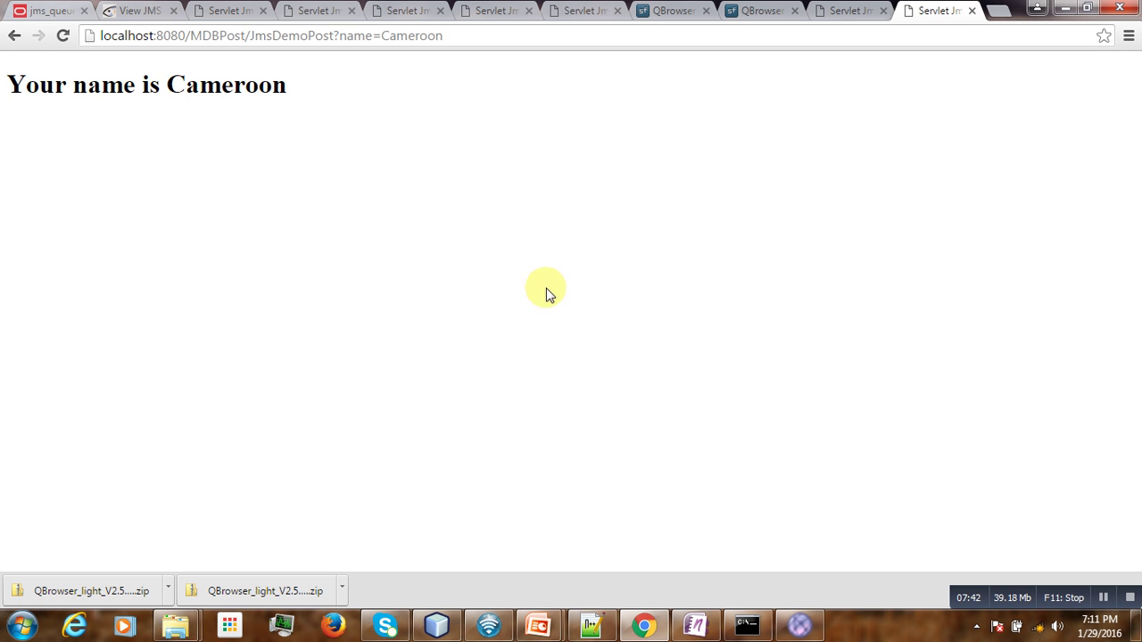
# Step: Refresh the PhysicalNewDemo queue so its two TextMessages (9 and 8 bytes) appear
pyautogui.click(800, 625)
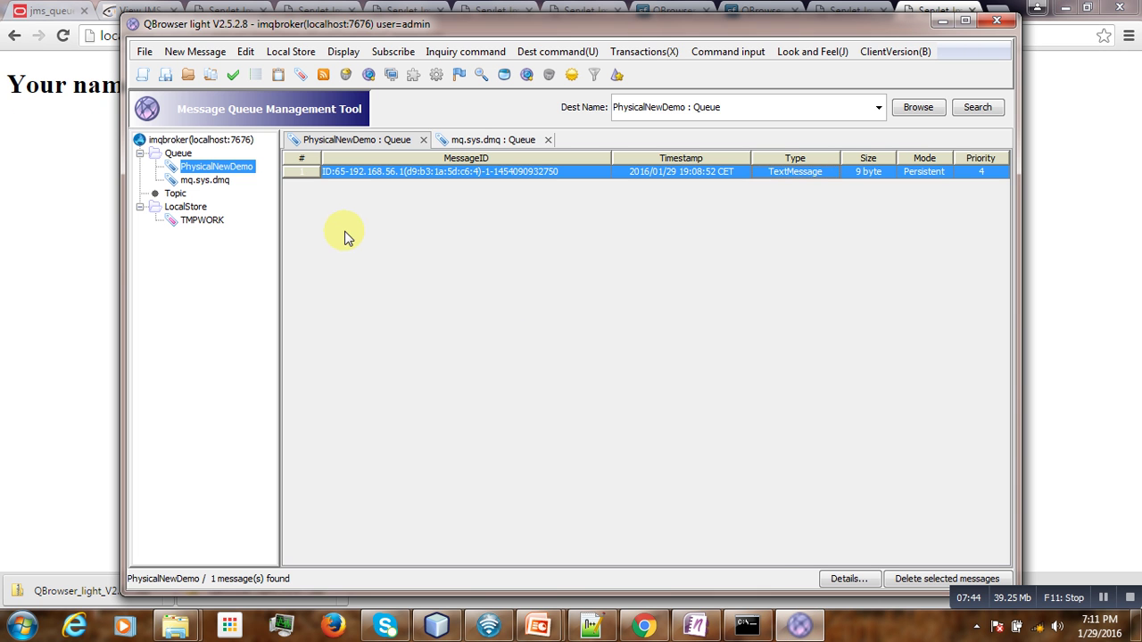
pyautogui.click(178, 153)
pyautogui.rightClick(181, 157)
pyautogui.press('Escape')
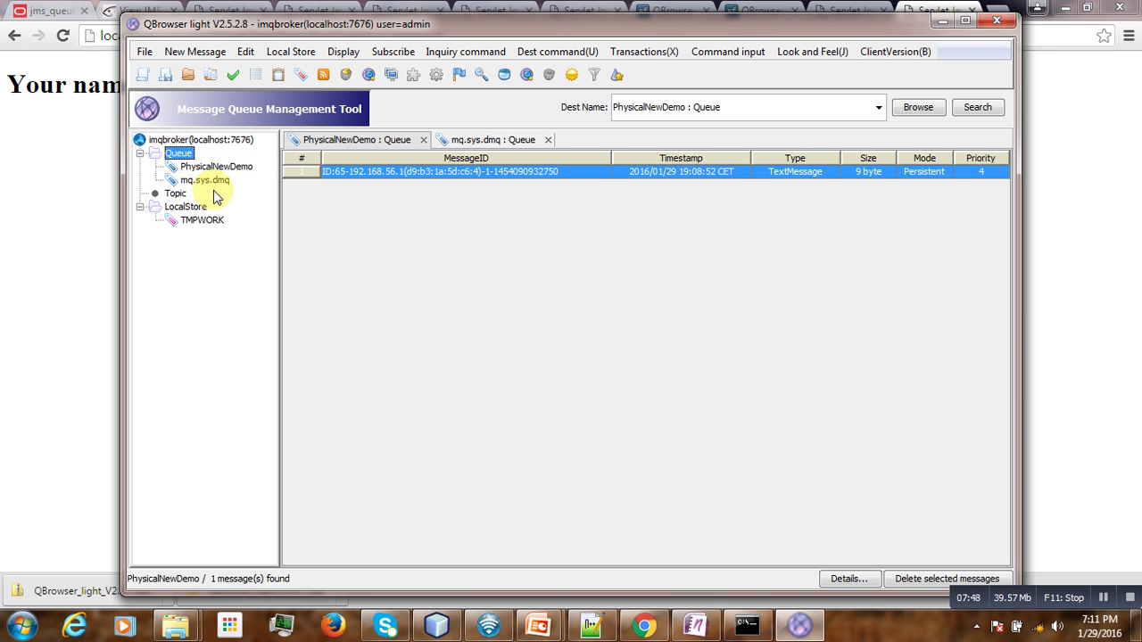
pyautogui.doubleClick(176, 154)
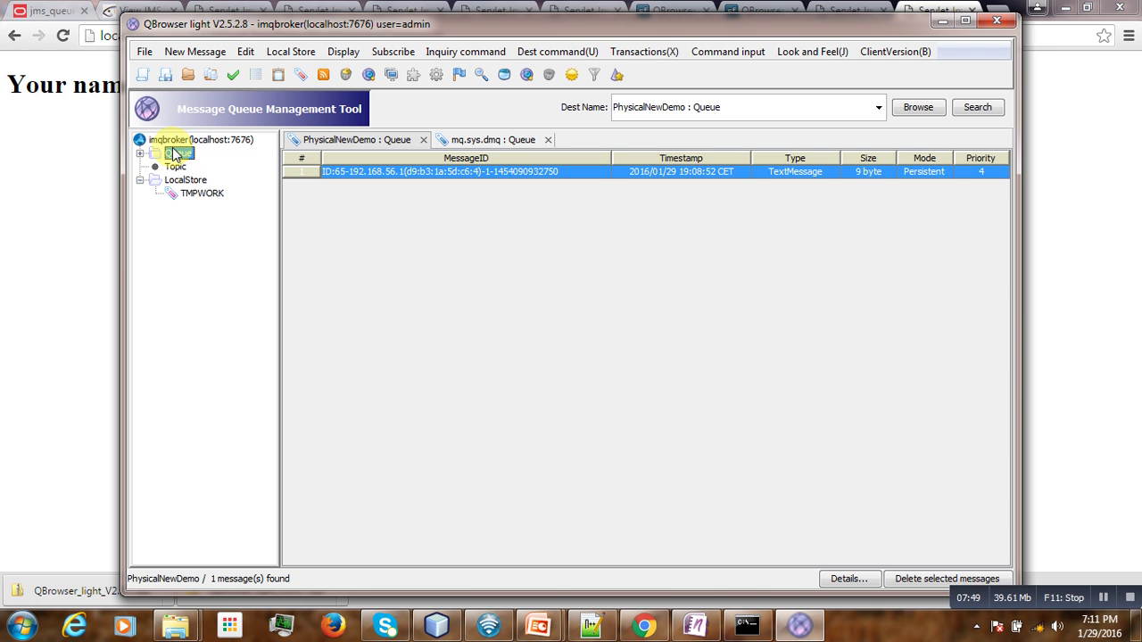
pyautogui.doubleClick(176, 154)
pyautogui.rightClick(365, 198)
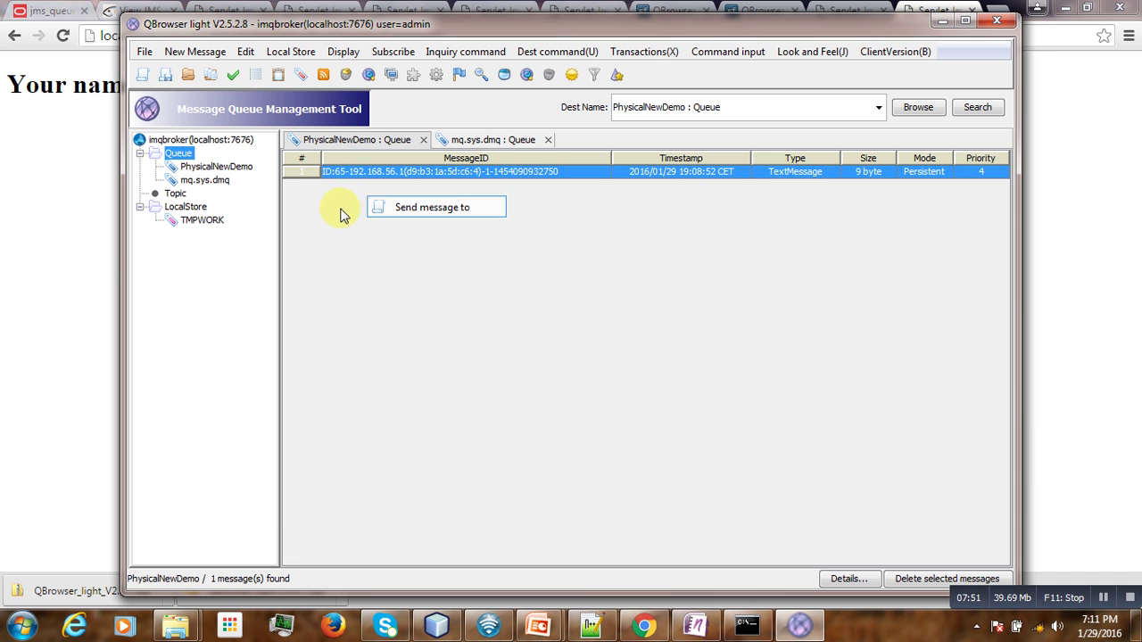
pyautogui.click(331, 224)
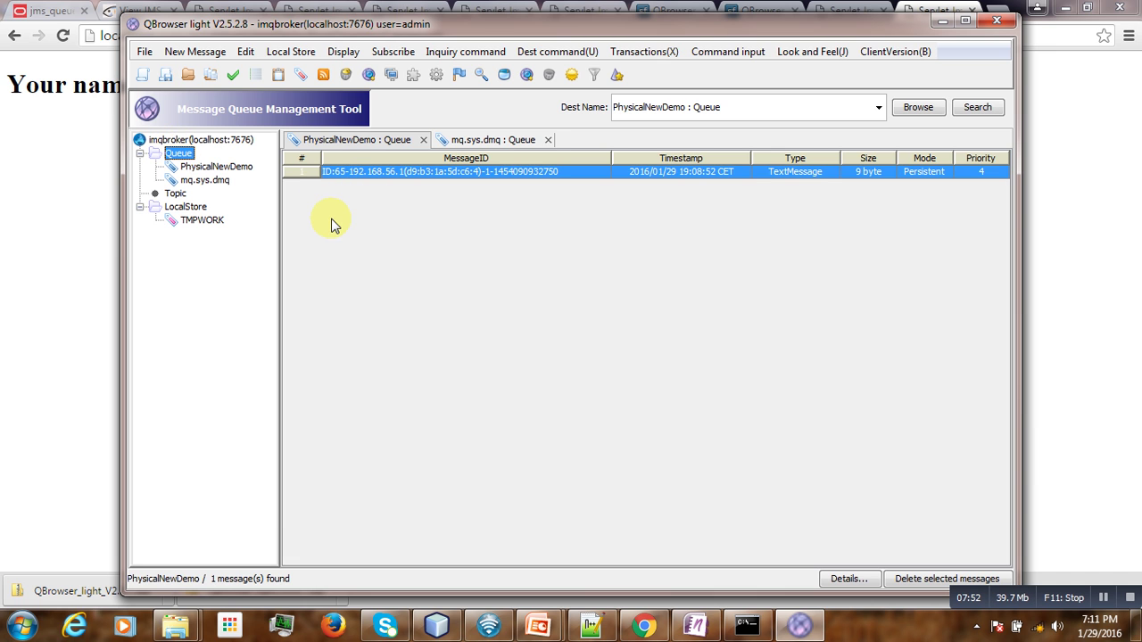
pyautogui.click(189, 179)
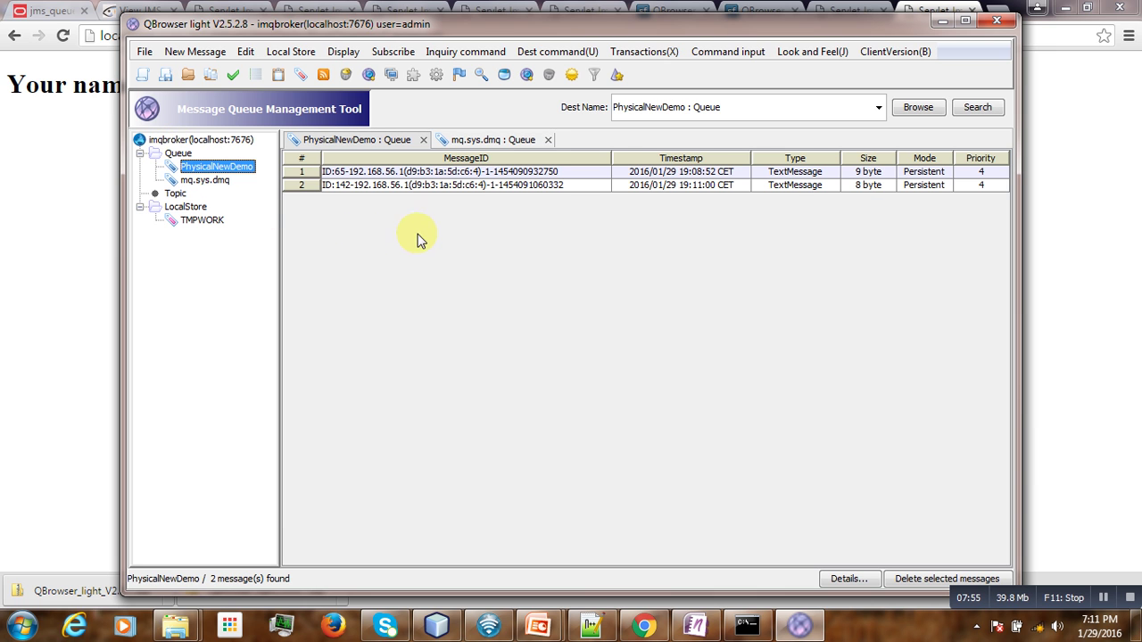
# Step: View the first message's details, confirming the body Soulemane
pyautogui.click(793, 175)
pyautogui.doubleClick(795, 177)
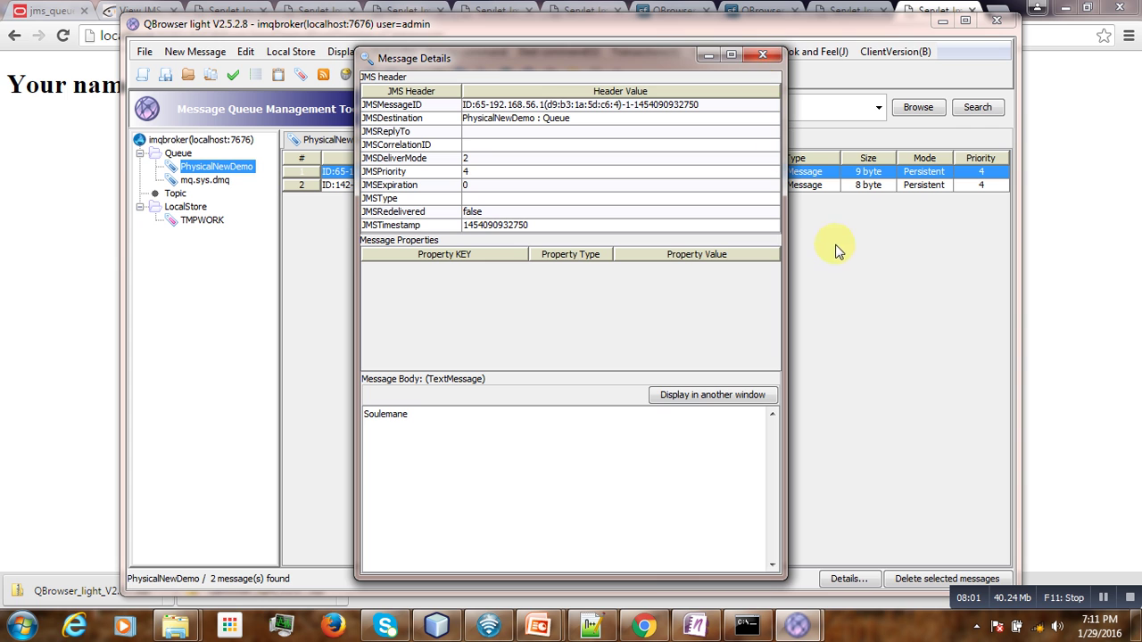
pyautogui.click(763, 56)
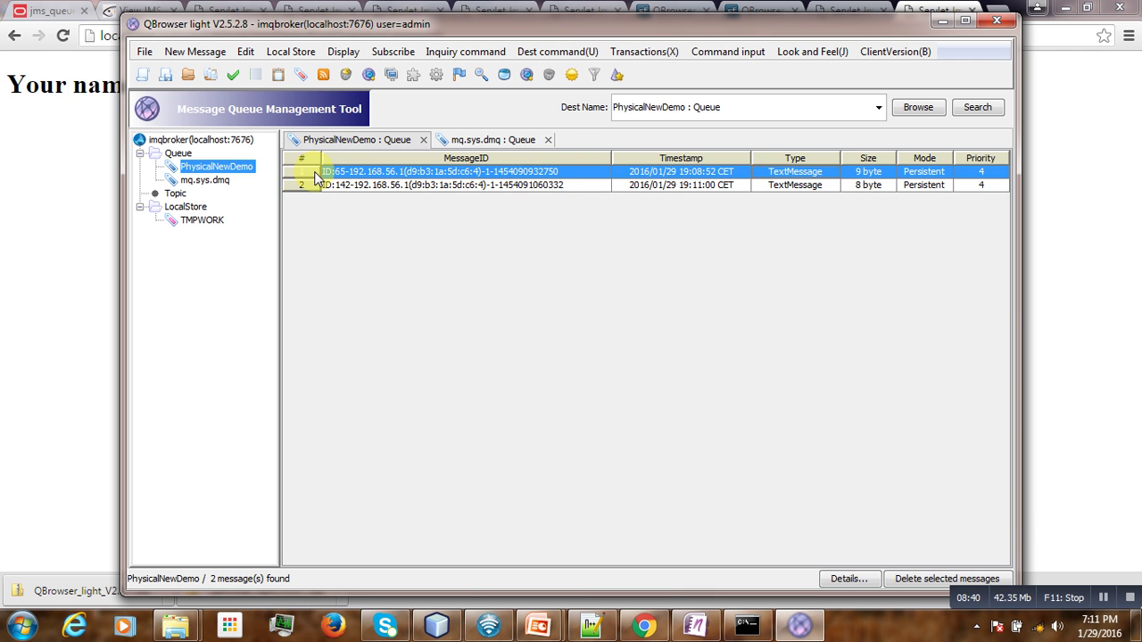
# Step: Check the details of both queued messages, including the Cameroon message body
pyautogui.doubleClick(800, 179)
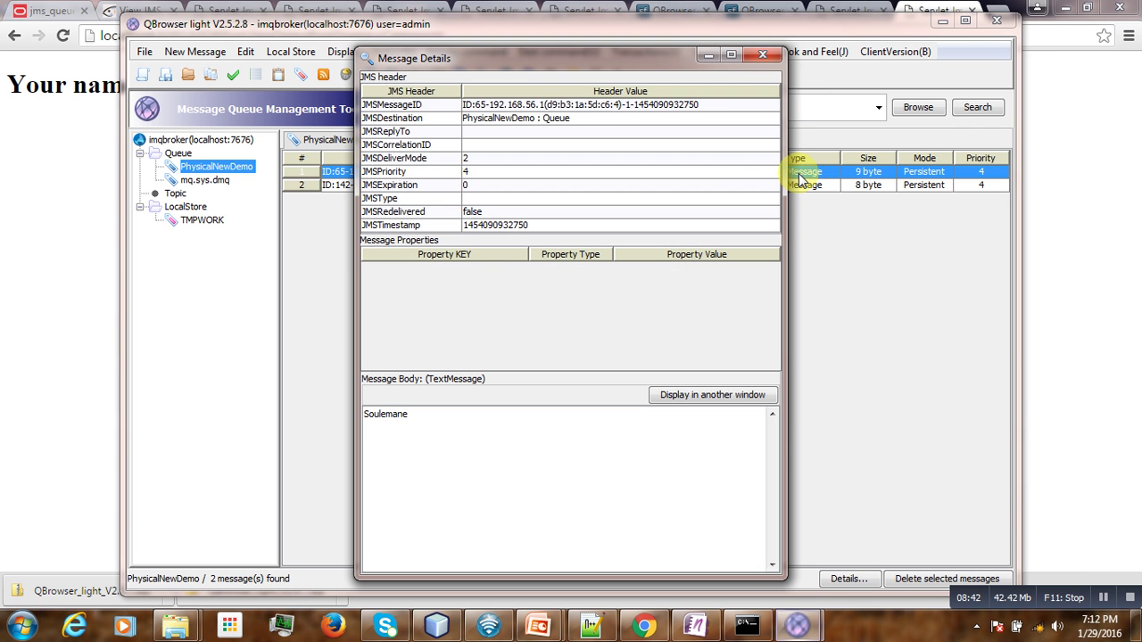
pyautogui.click(762, 49)
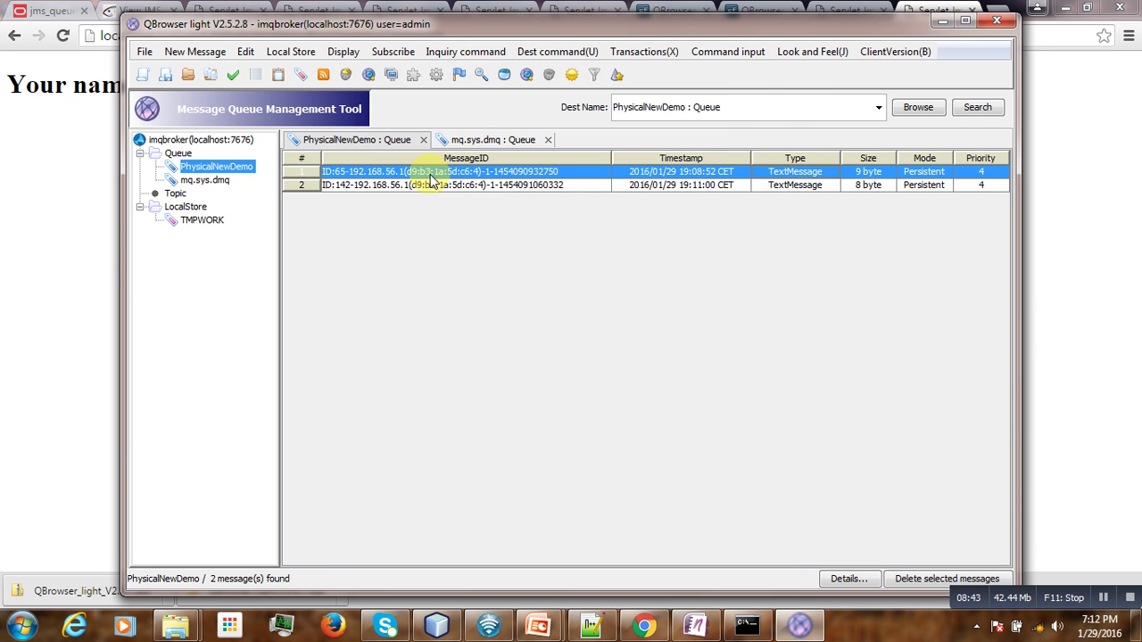
pyautogui.doubleClick(492, 185)
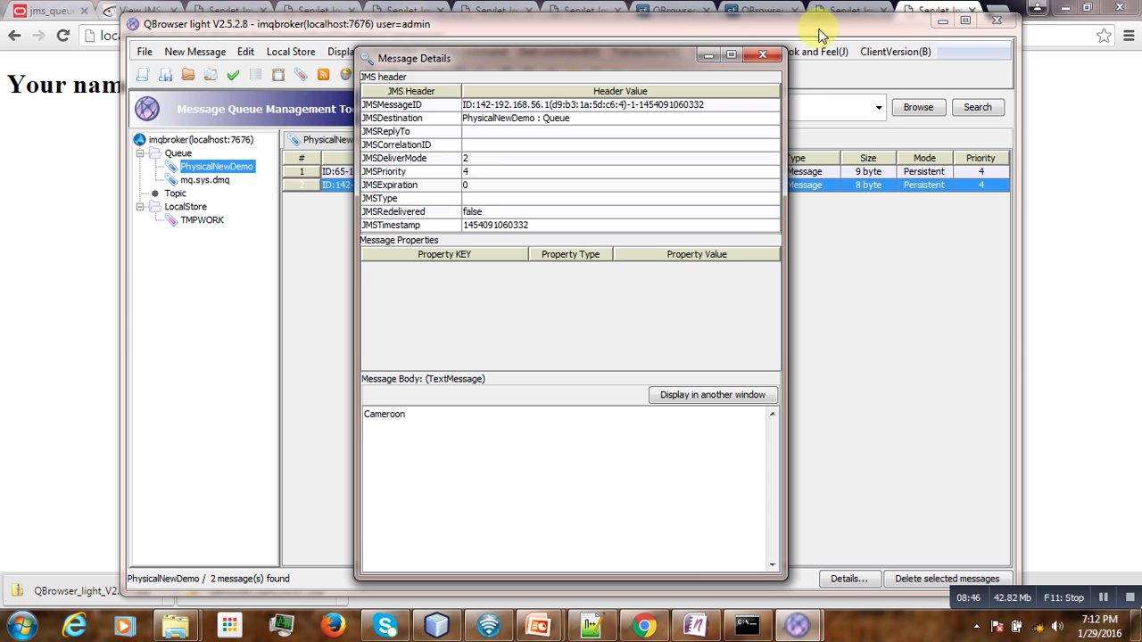
pyautogui.click(762, 54)
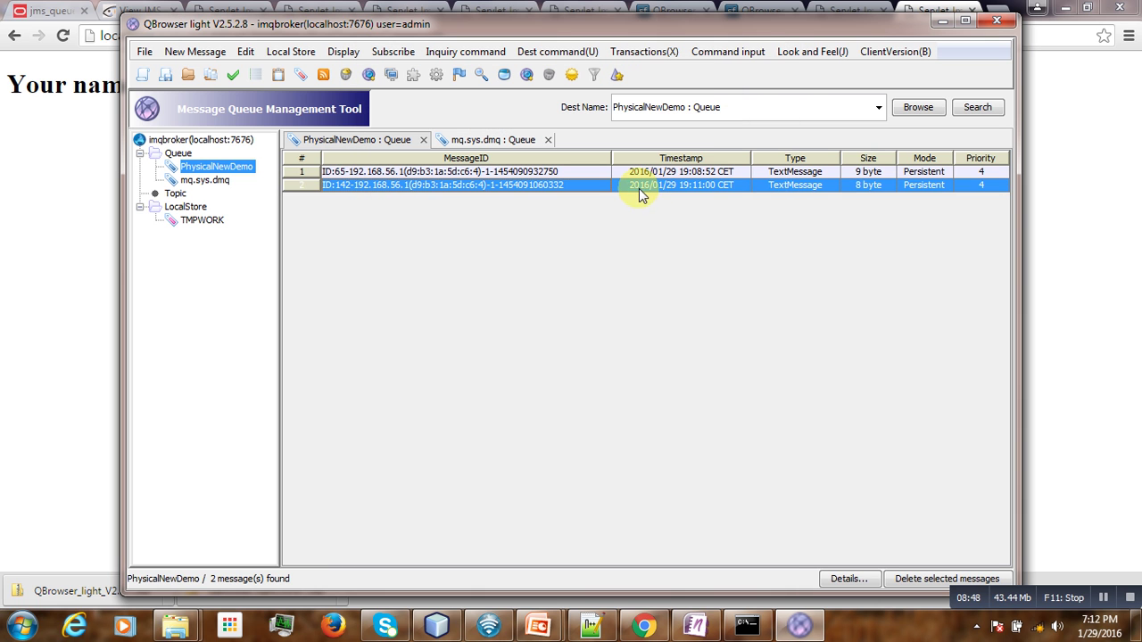
# Step: Delete the 8-byte Cameroon message from PhysicalNewDemo, then return to Chrome
pyautogui.rightClick(639, 188)
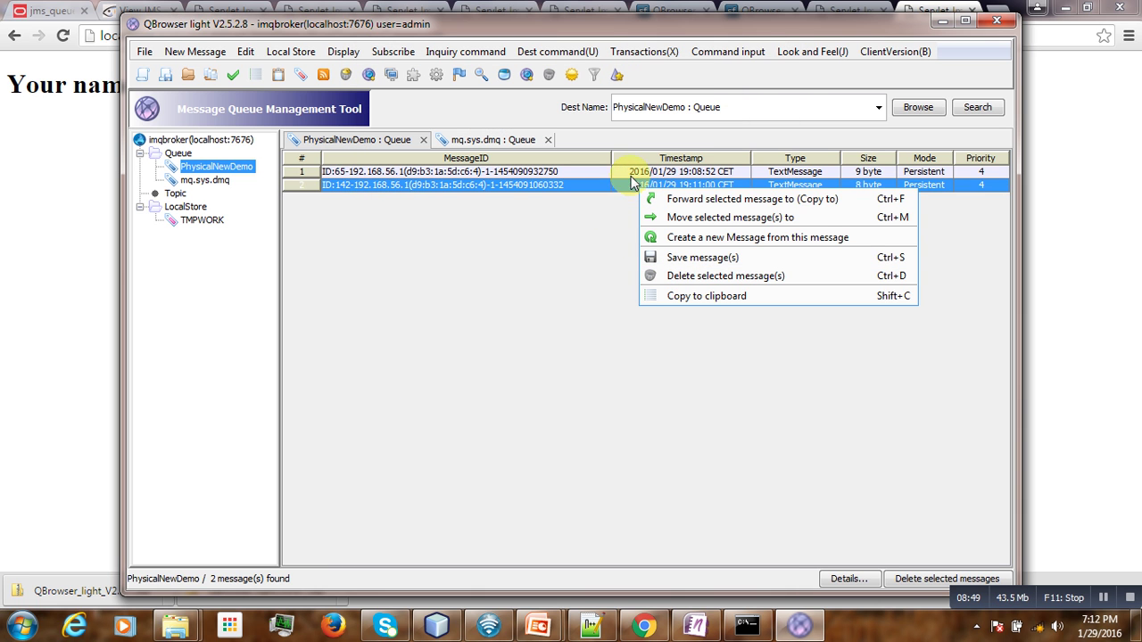
pyautogui.click(631, 174)
pyautogui.rightClick(643, 186)
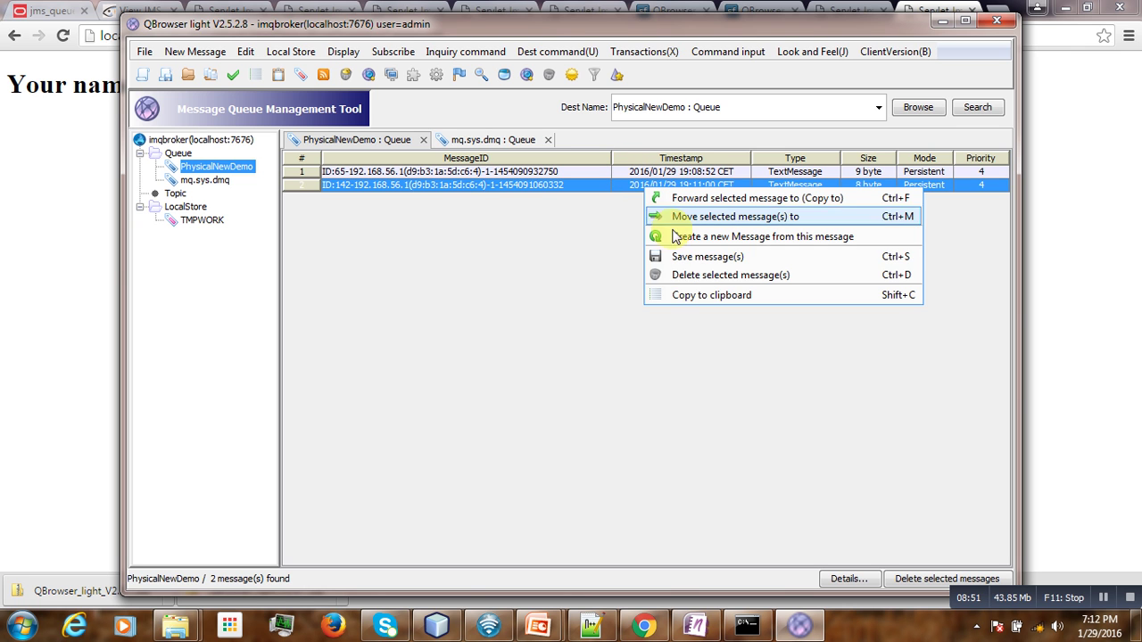
pyautogui.click(729, 277)
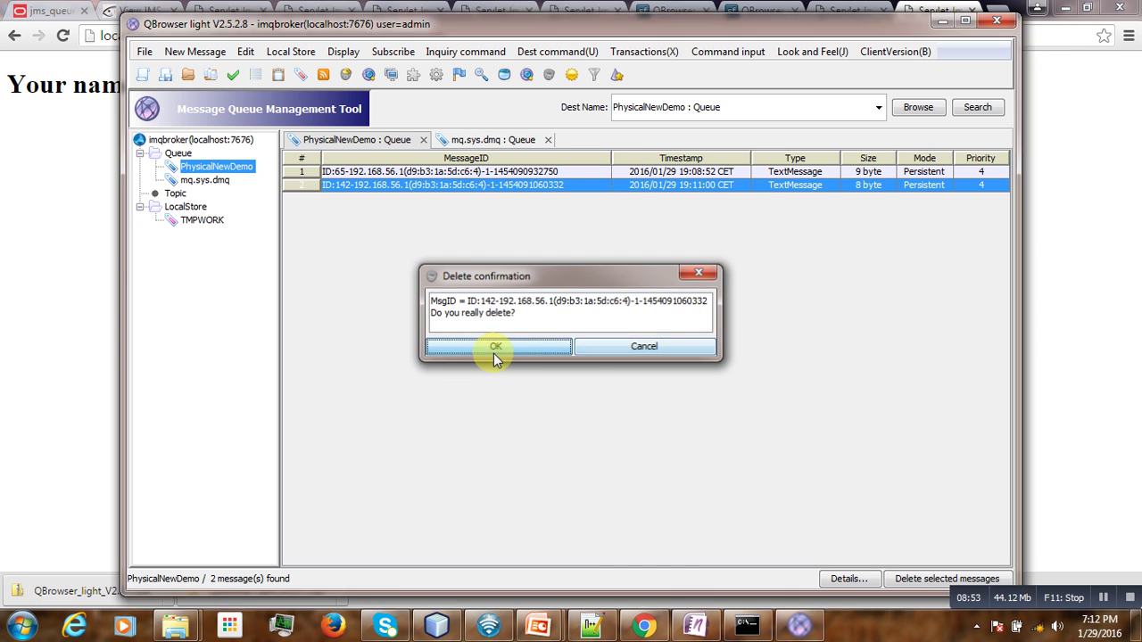
pyautogui.click(495, 350)
pyautogui.click(527, 329)
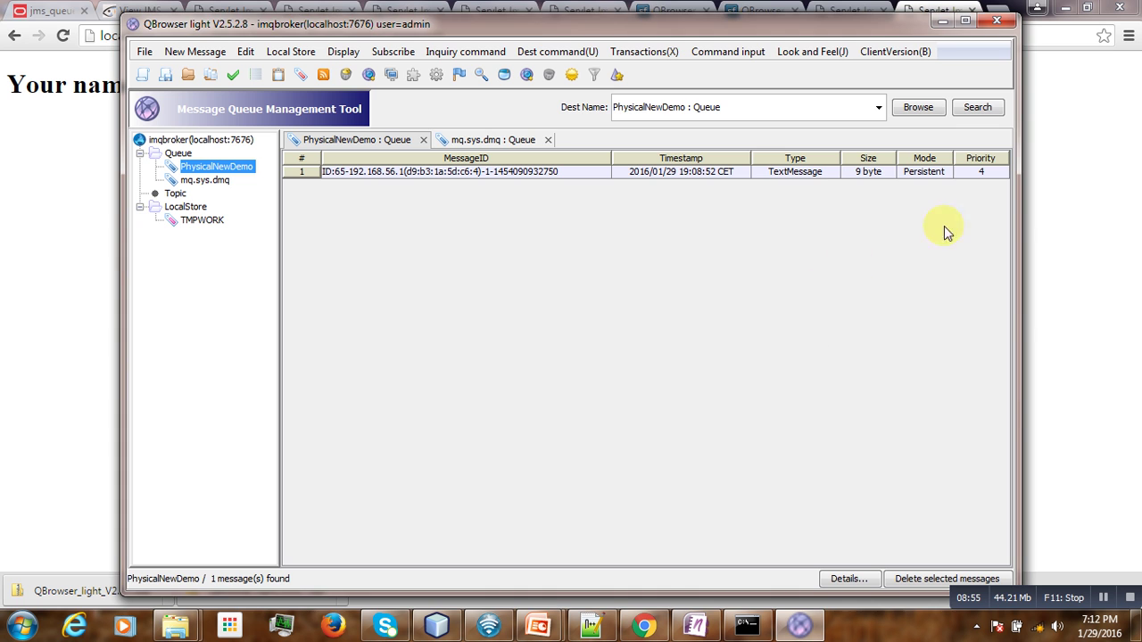
pyautogui.click(1050, 195)
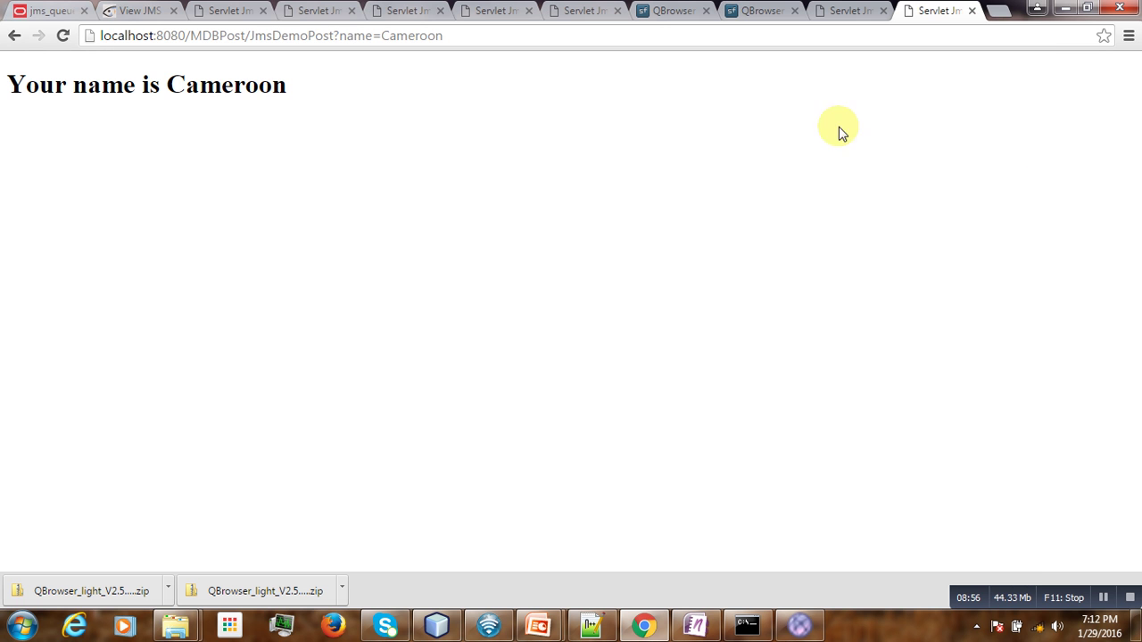
# Step: Show the Admin Server's JMS Physical Destinations list in the GlassFish console
pyautogui.click(134, 13)
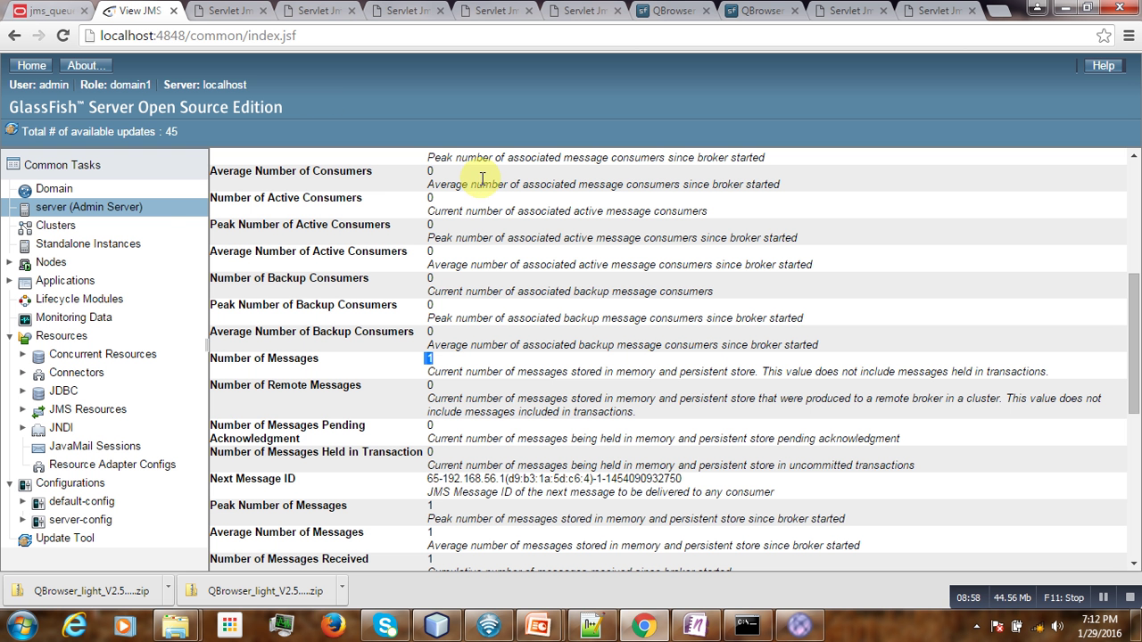
pyautogui.click(113, 212)
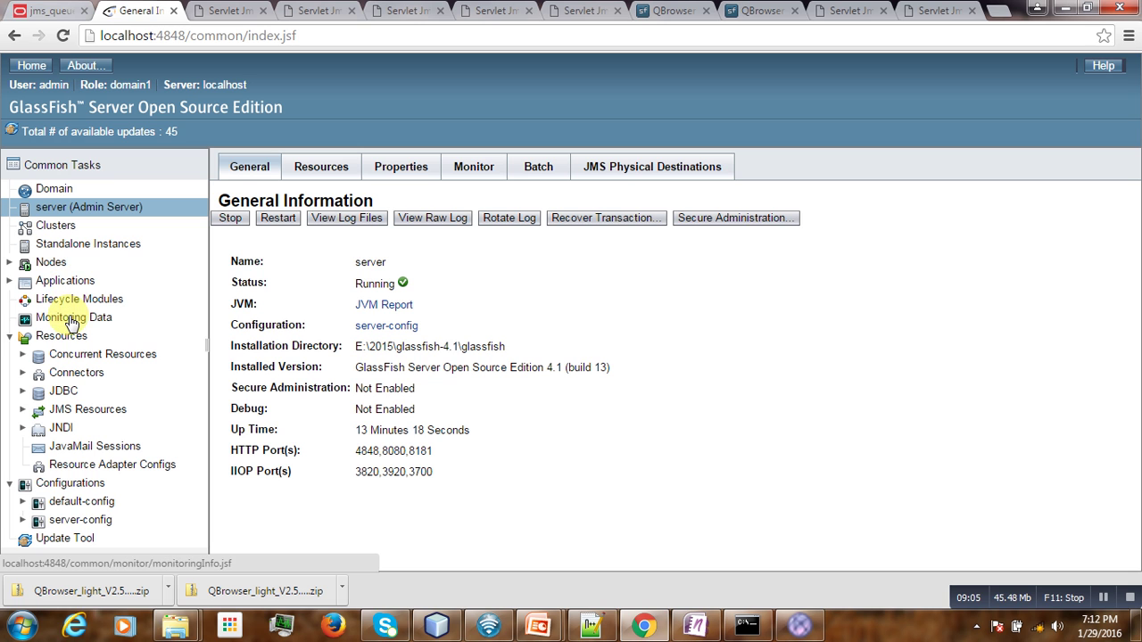
pyautogui.click(636, 170)
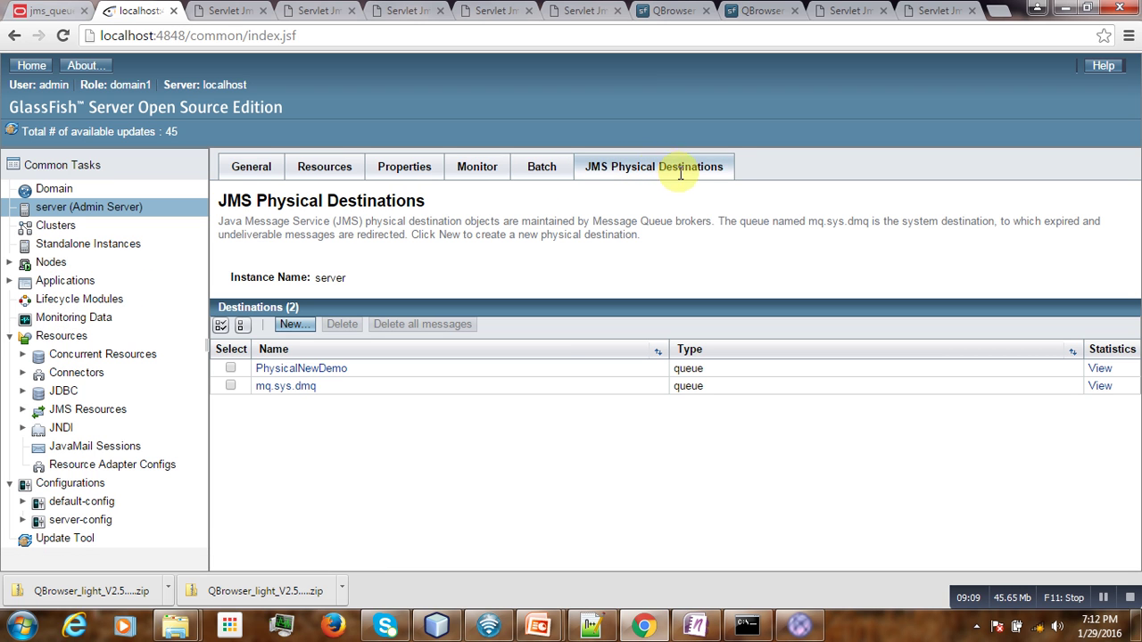
pyautogui.click(314, 369)
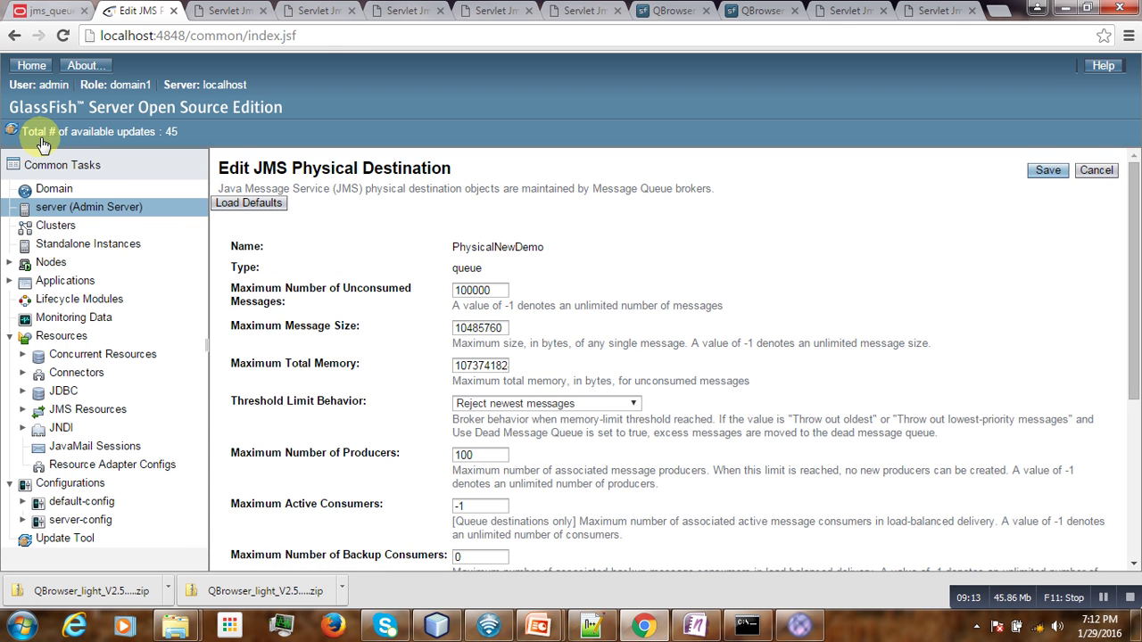
pyautogui.click(96, 215)
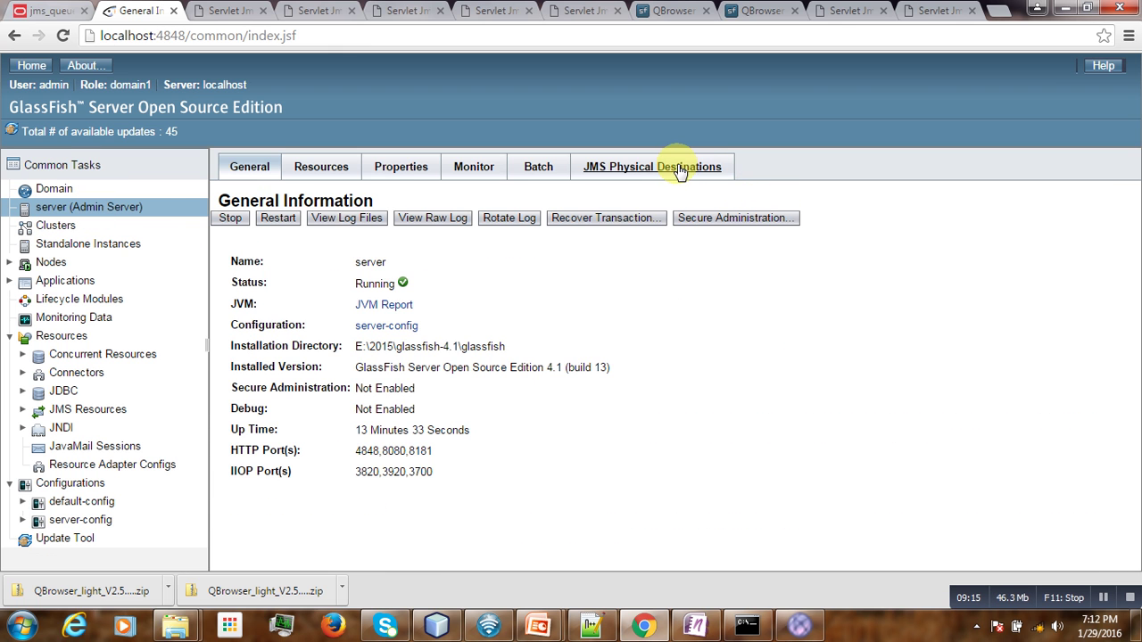
pyautogui.click(682, 173)
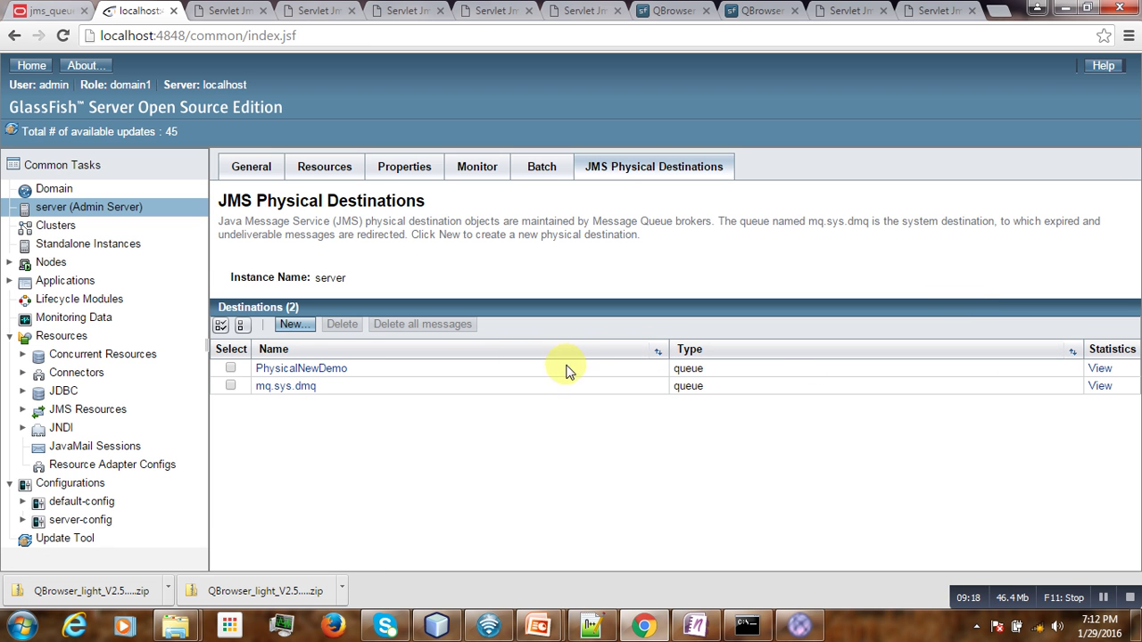
# Step: View PhysicalNewDemo statistics and confirm Number of Messages is 1
pyautogui.click(1097, 368)
pyautogui.scroll(-5, 578, 427)
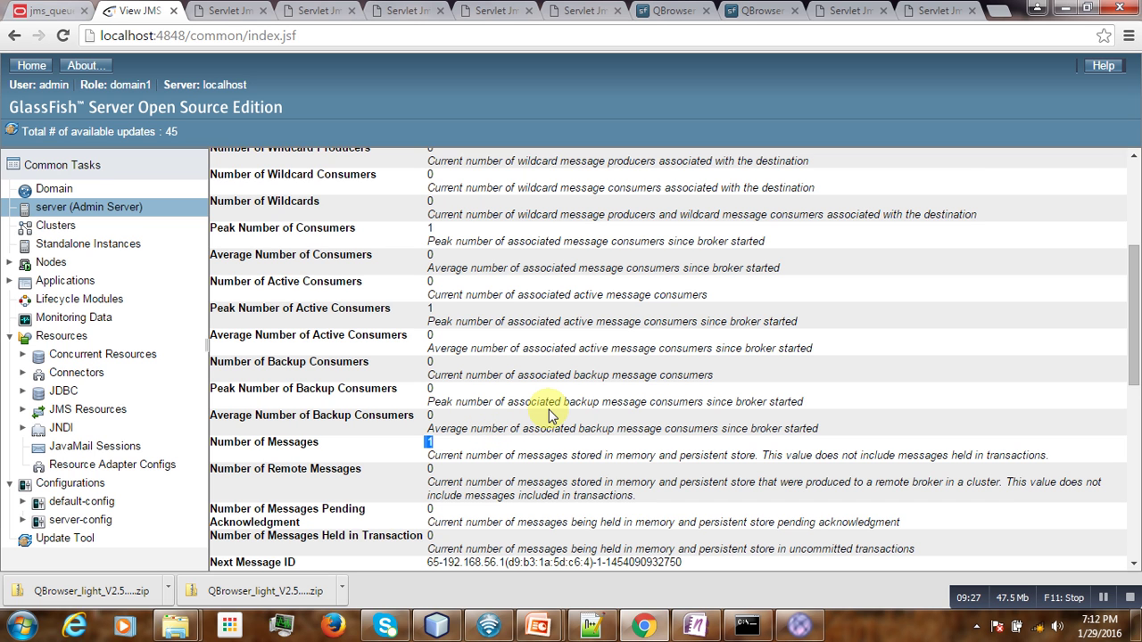
pyautogui.scroll(2, 551, 414)
pyautogui.scroll(1, 551, 412)
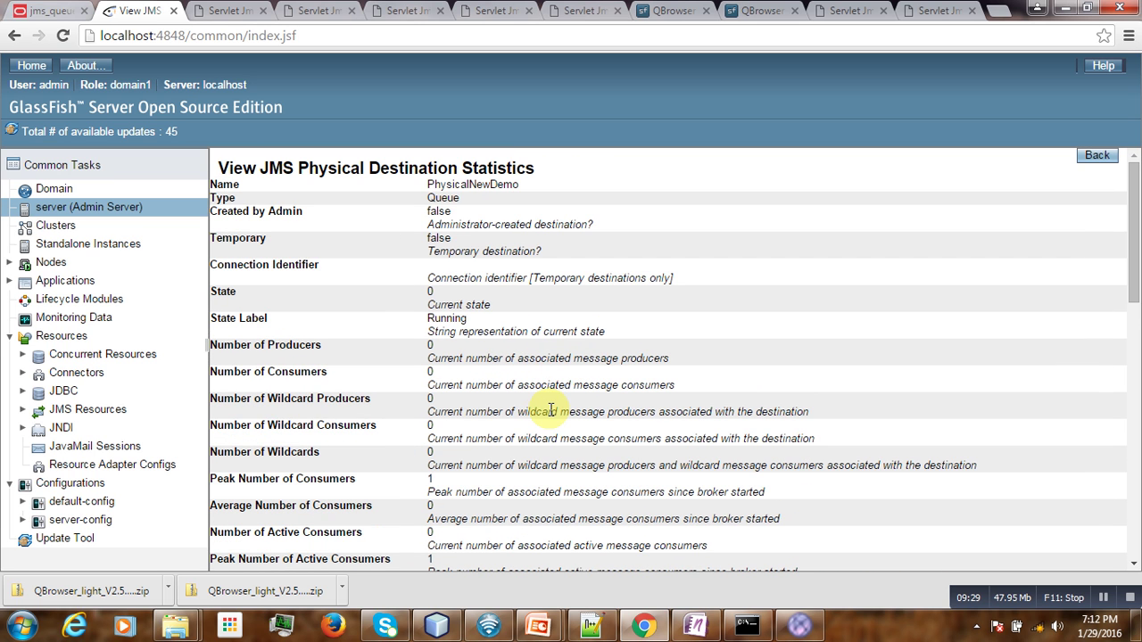
pyautogui.click(800, 625)
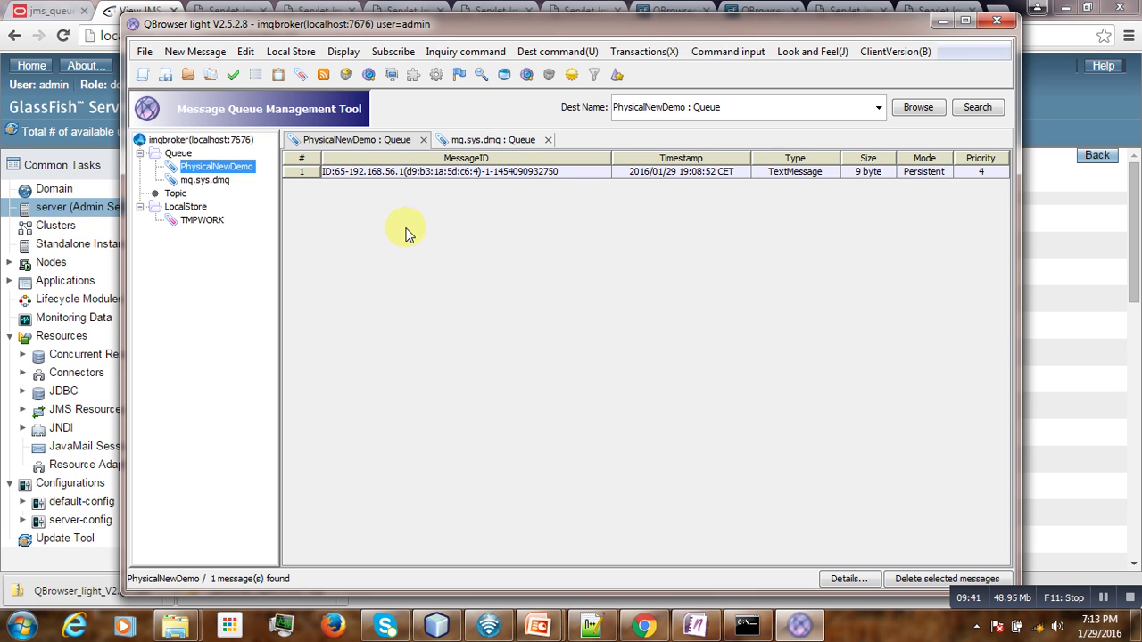
# Step: Browse the mq.sys.dmq dead message queue and confirm it holds zero messages
pyautogui.click(205, 179)
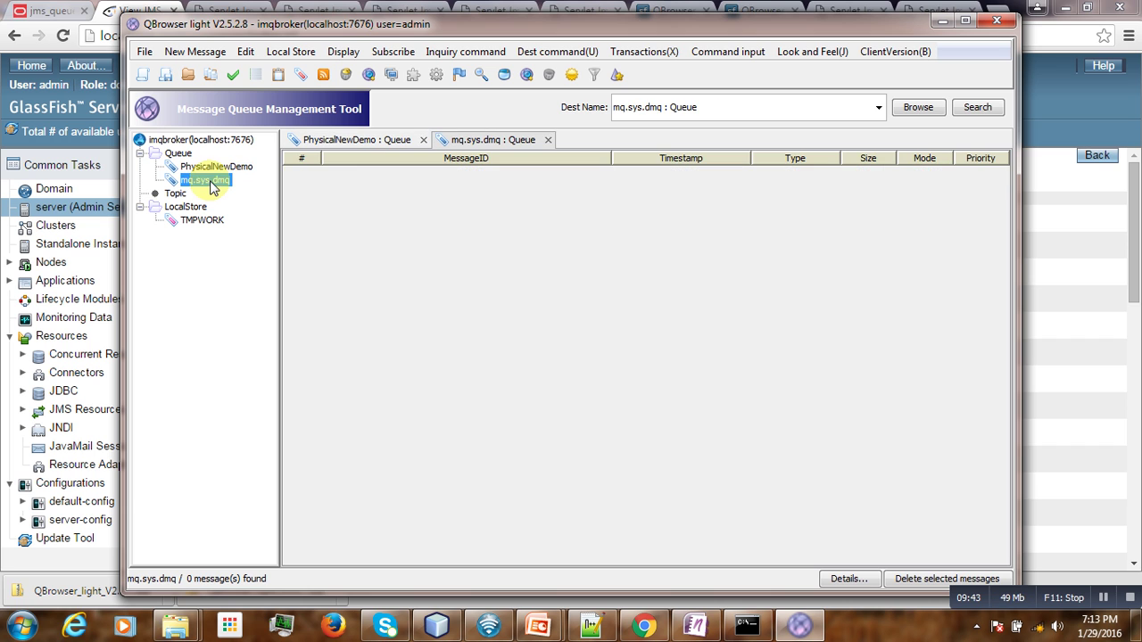
pyautogui.click(879, 108)
pyautogui.click(862, 196)
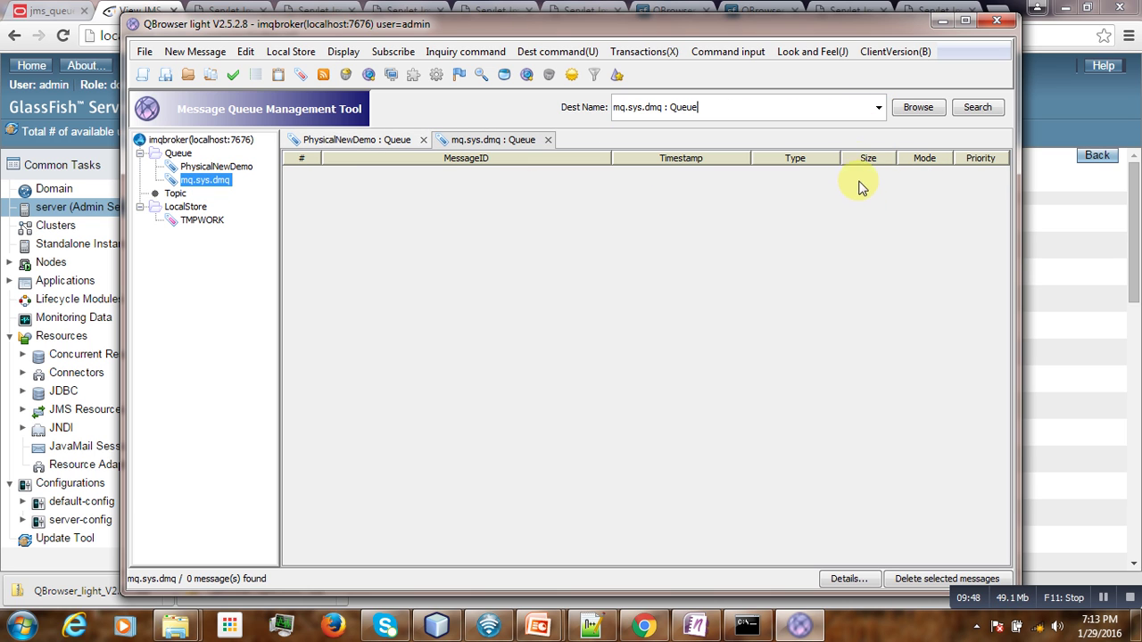